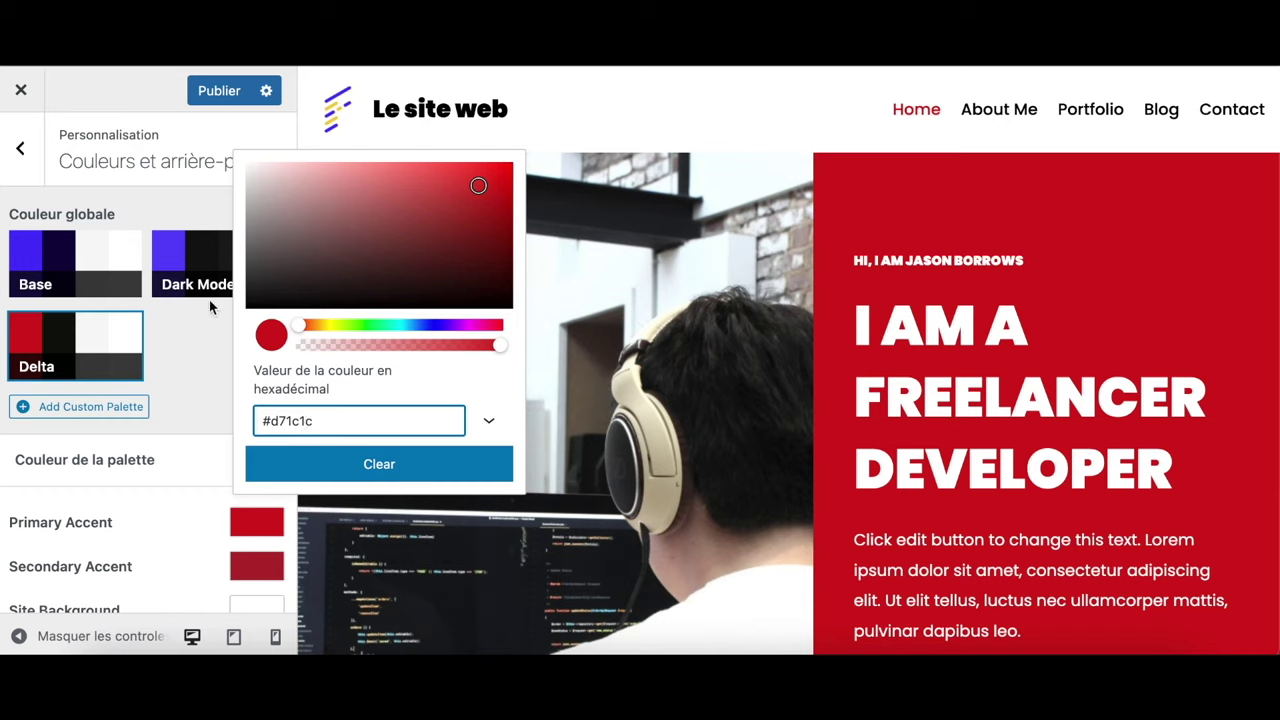
Publish the new palette colours and remove the logo image from the header
click(220, 91)
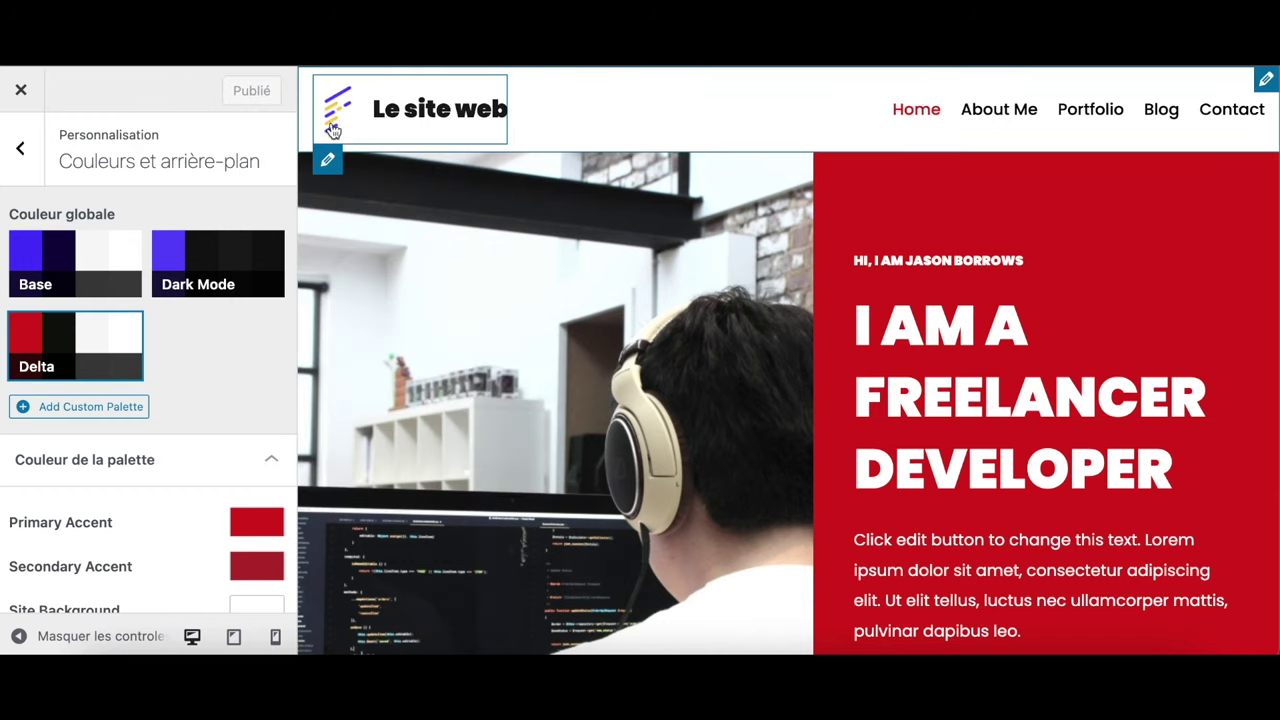
click(330, 163)
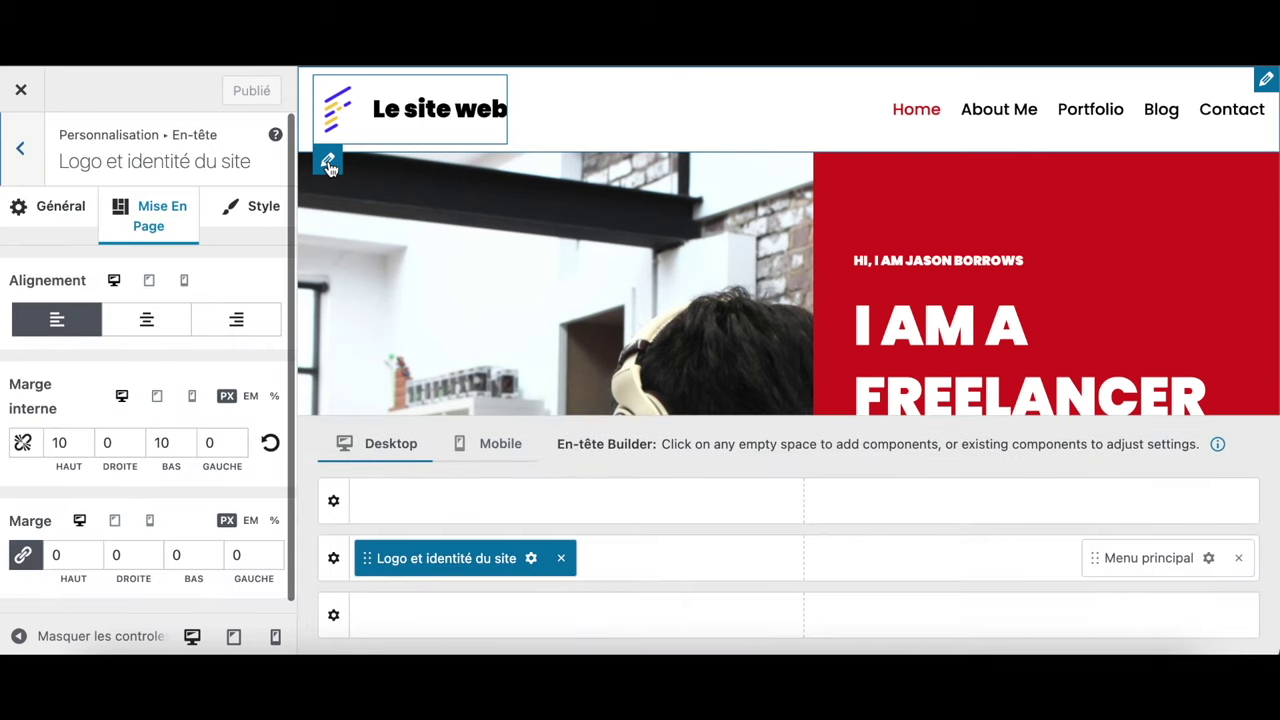
click(62, 210)
scroll(126, 460, down, 5)
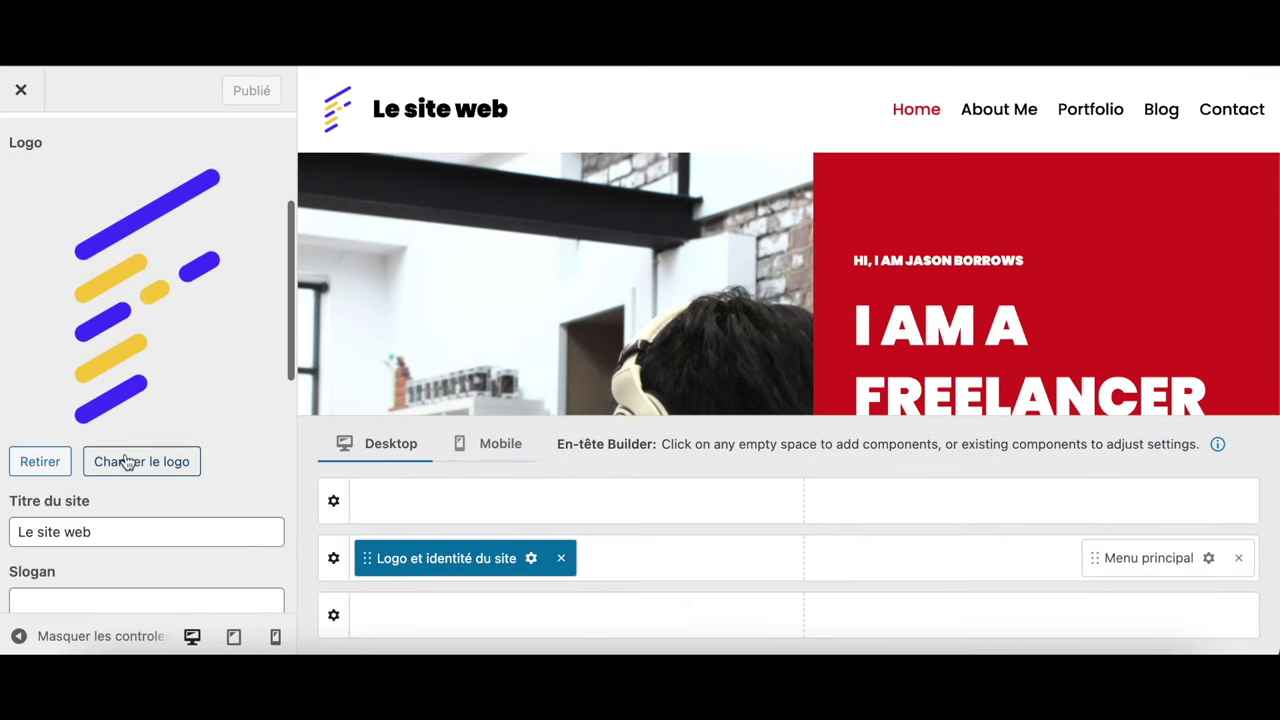
click(50, 467)
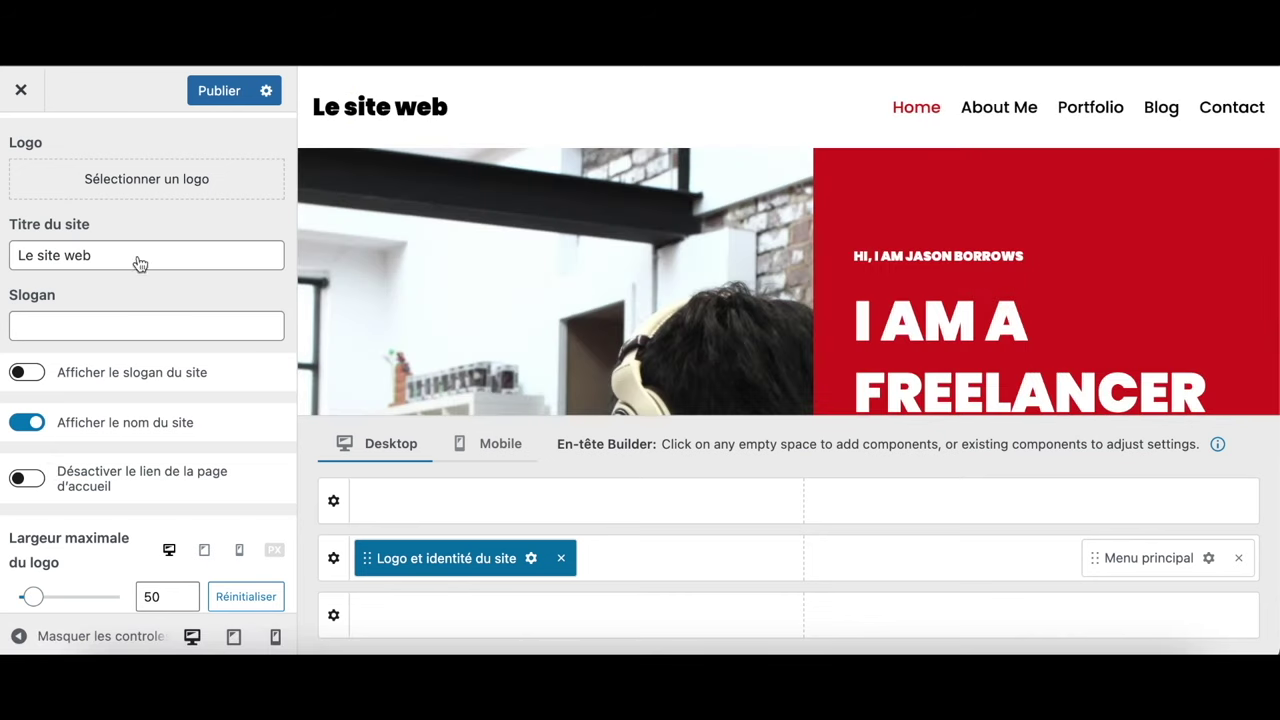
Remove the site icon, publish the changes, and return to the main Customizer list
scroll(86, 500, down, 5)
click(42, 574)
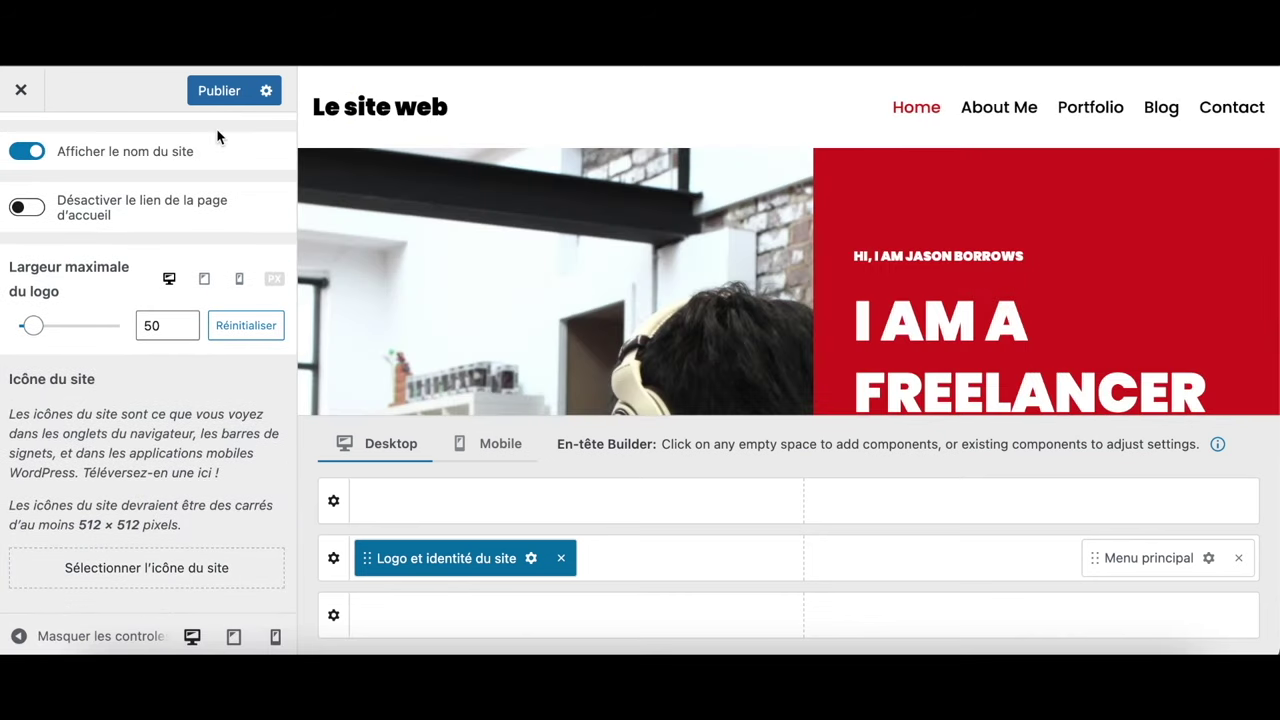
click(222, 92)
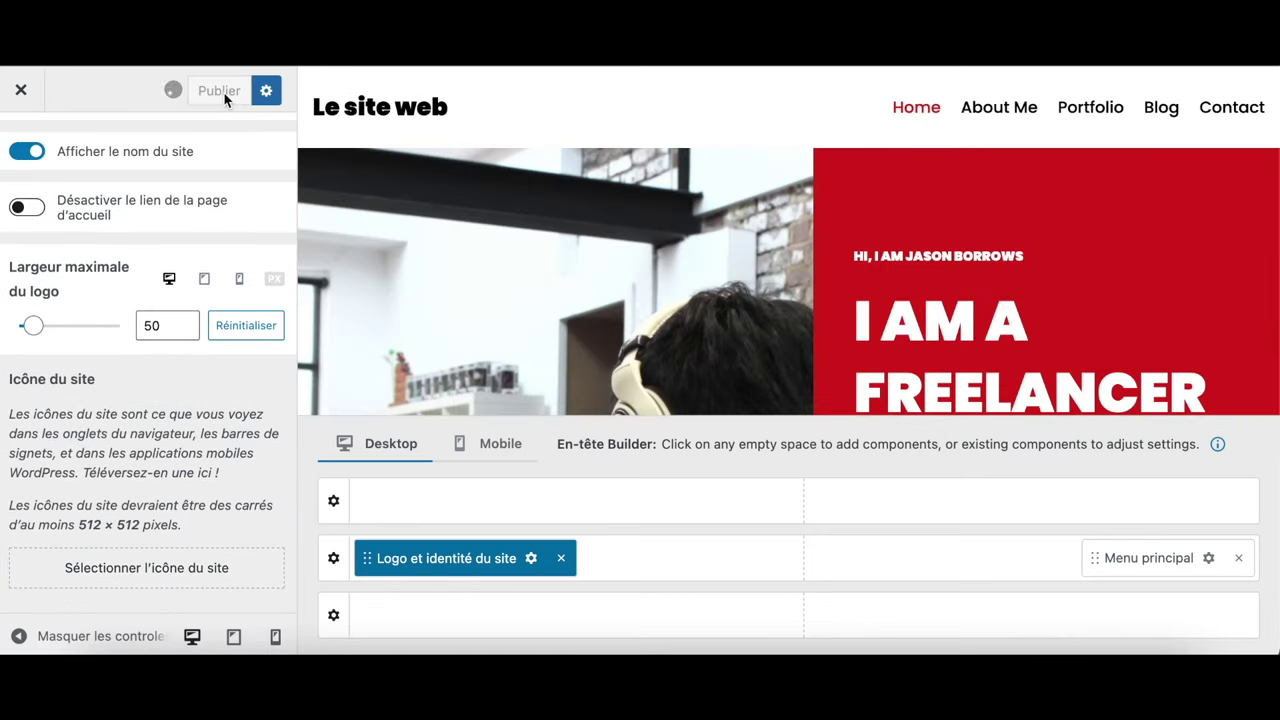
scroll(49, 151, up, 5)
click(21, 152)
click(21, 152)
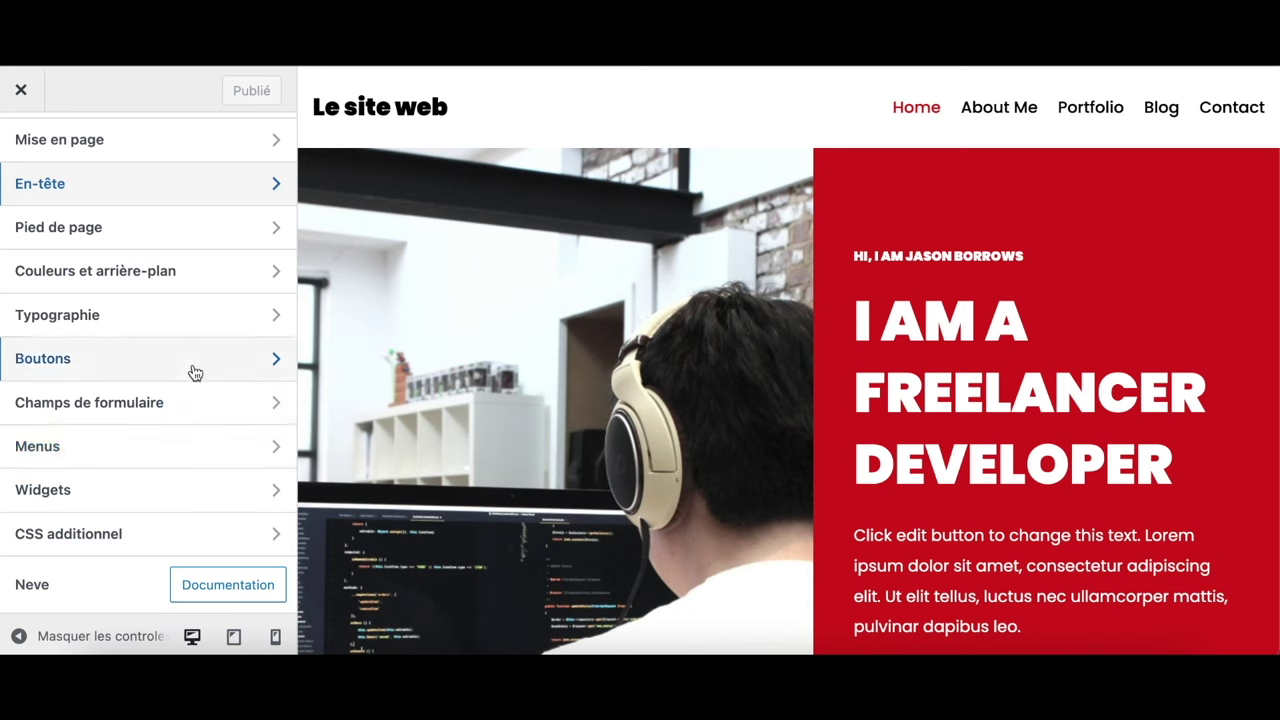
Expand the Texte d'entrée, Libellés du formulaire and Bouton sections under Champs de formulaire
scroll(336, 515, down, 10)
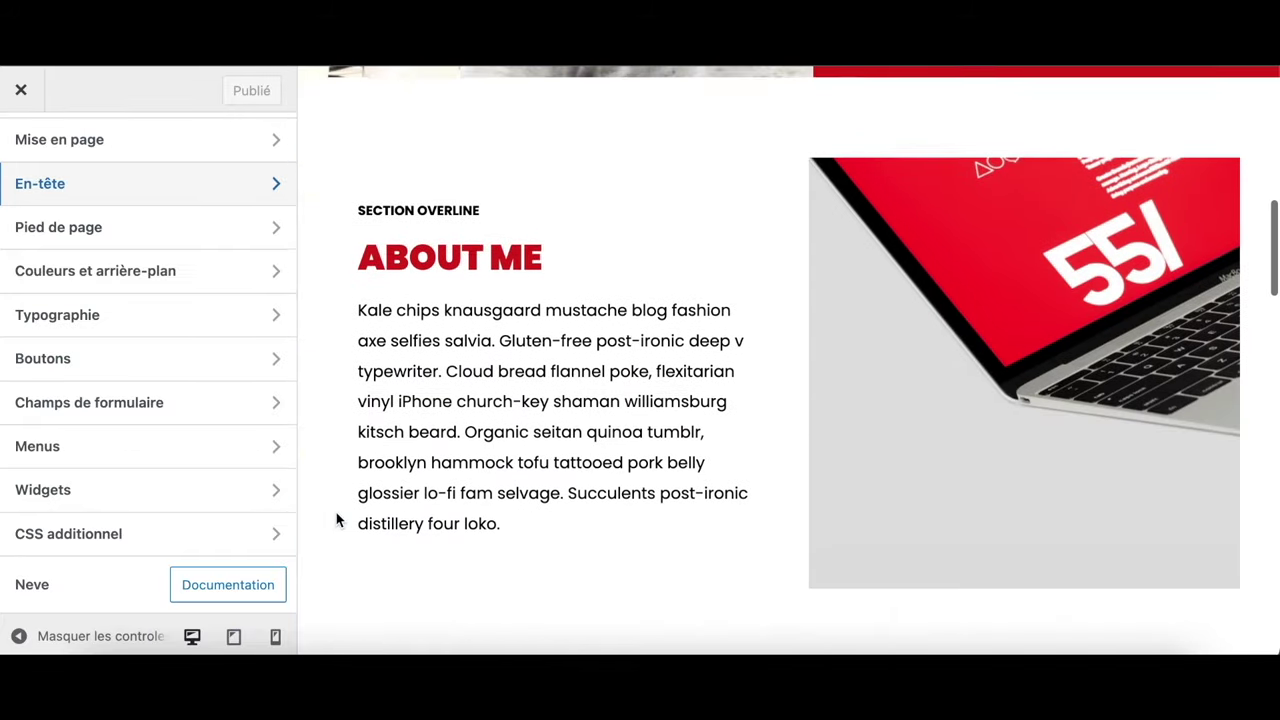
scroll(337, 519, down, 10)
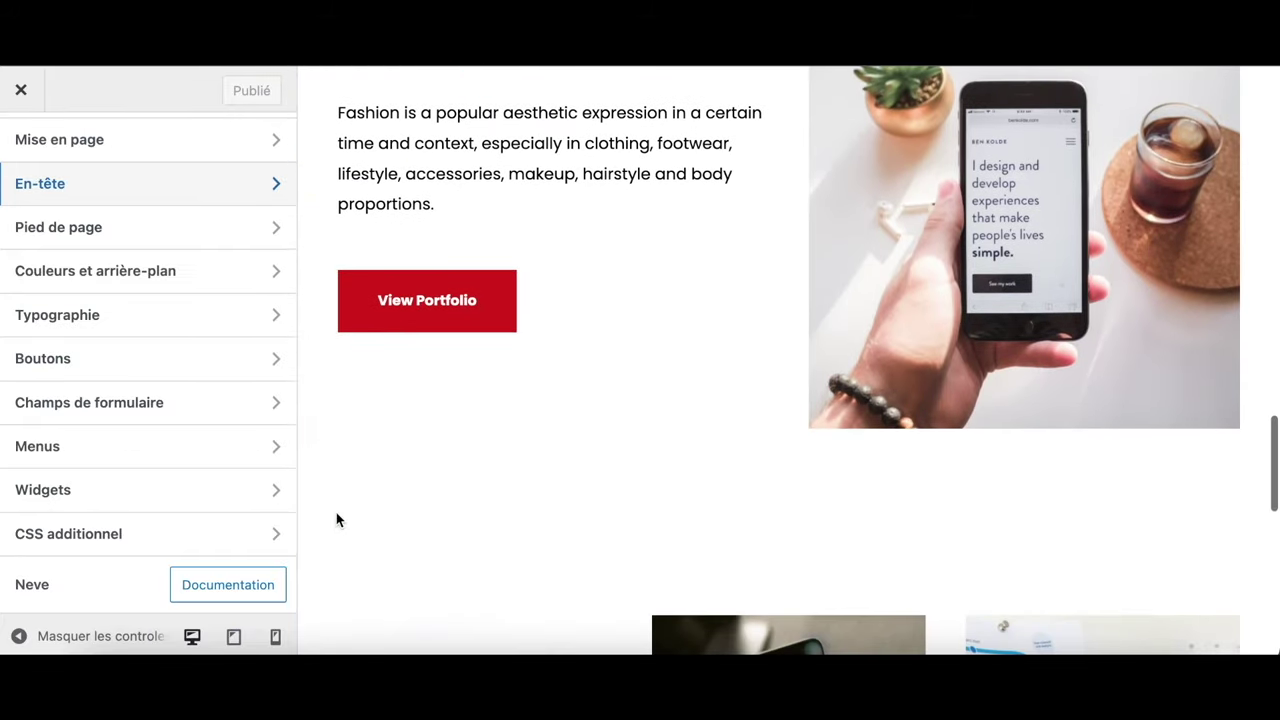
scroll(336, 519, down, 10)
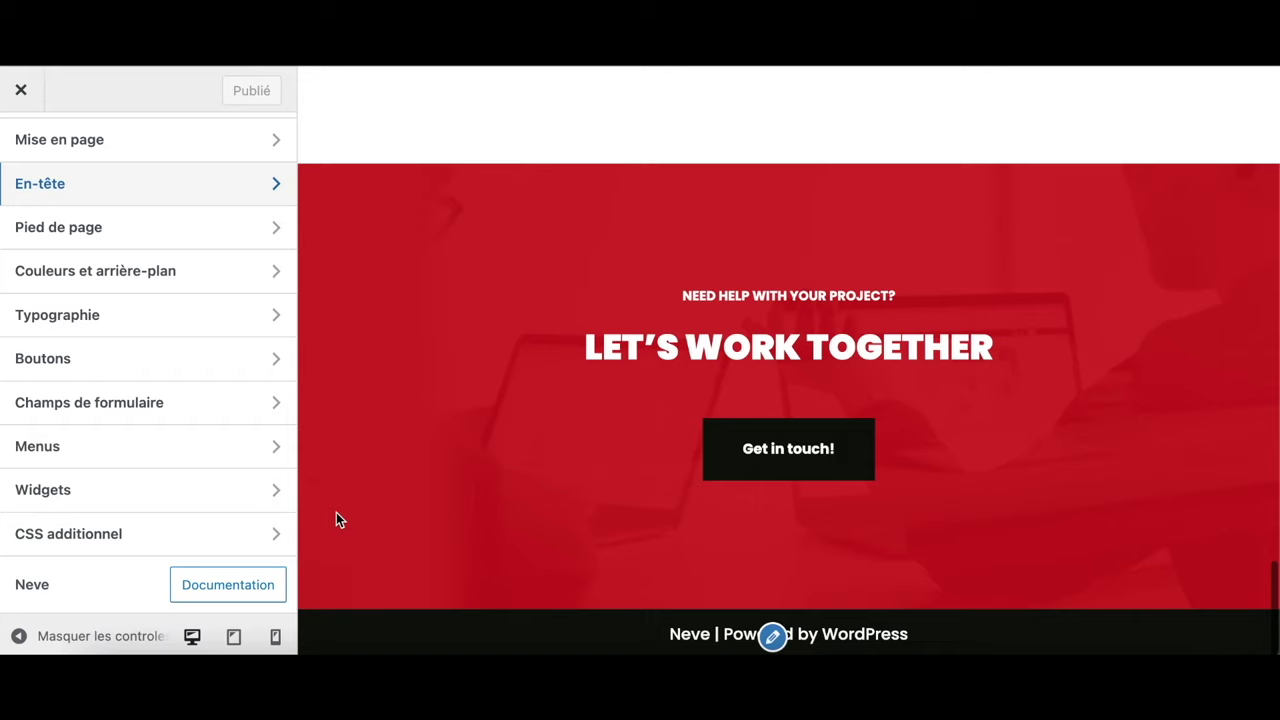
click(91, 406)
scroll(91, 405, down, 5)
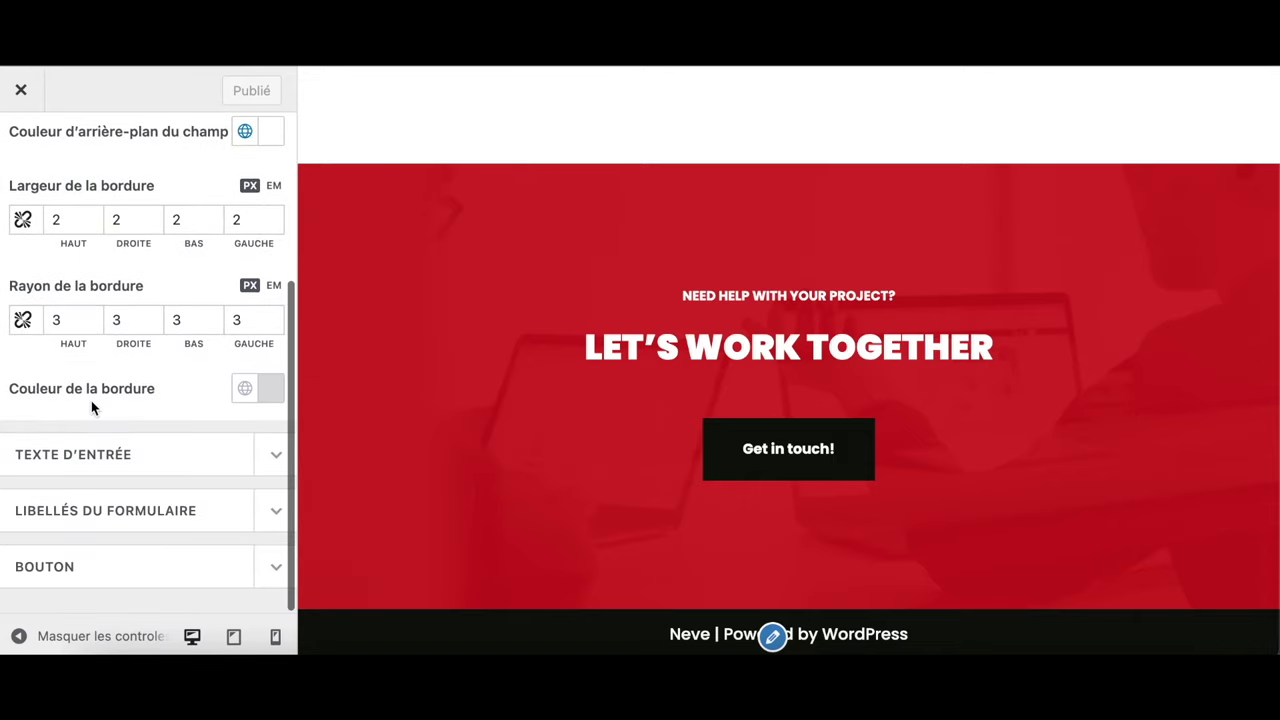
click(93, 462)
scroll(91, 456, down, 5)
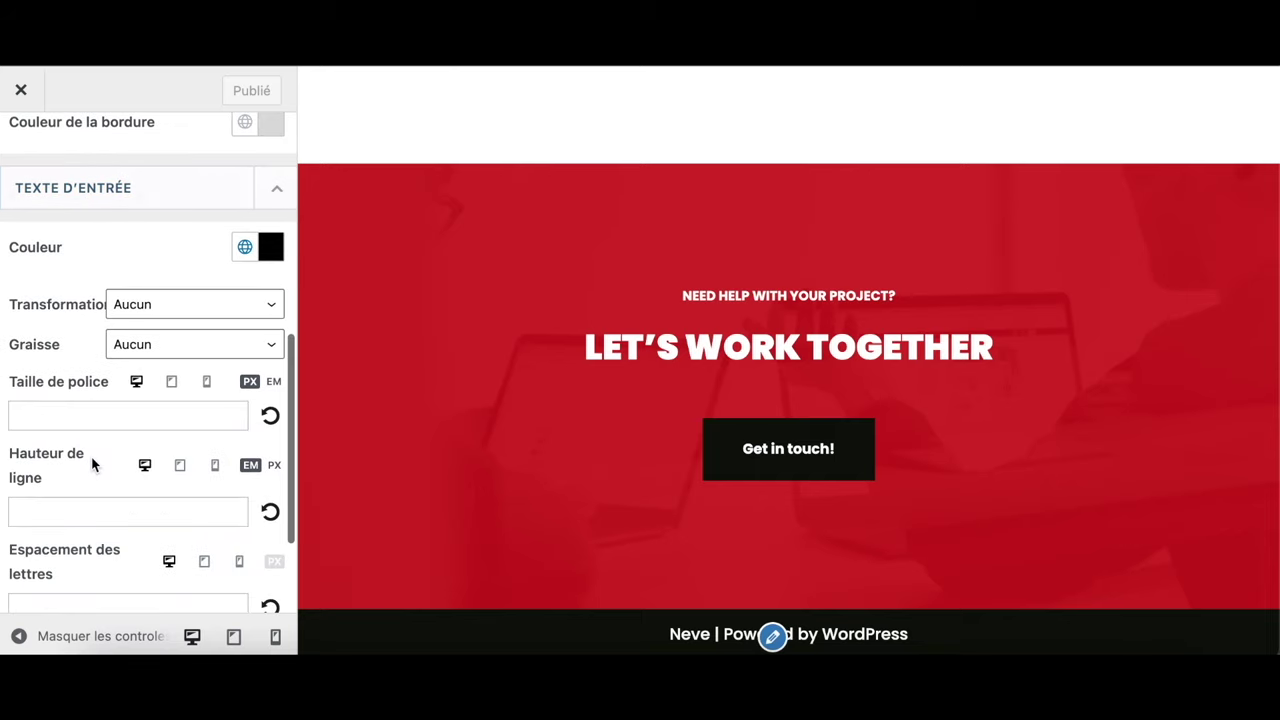
scroll(91, 456, down, 3)
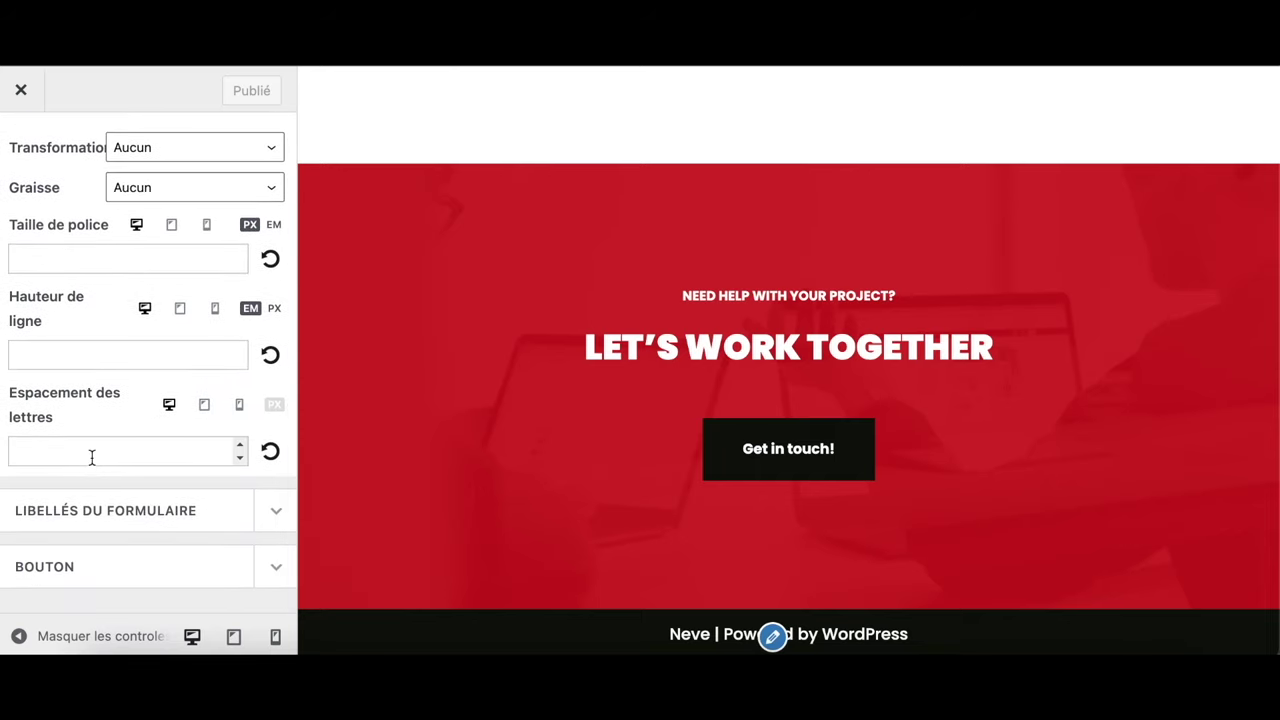
click(100, 510)
scroll(100, 510, down, 3)
scroll(100, 510, down, 1)
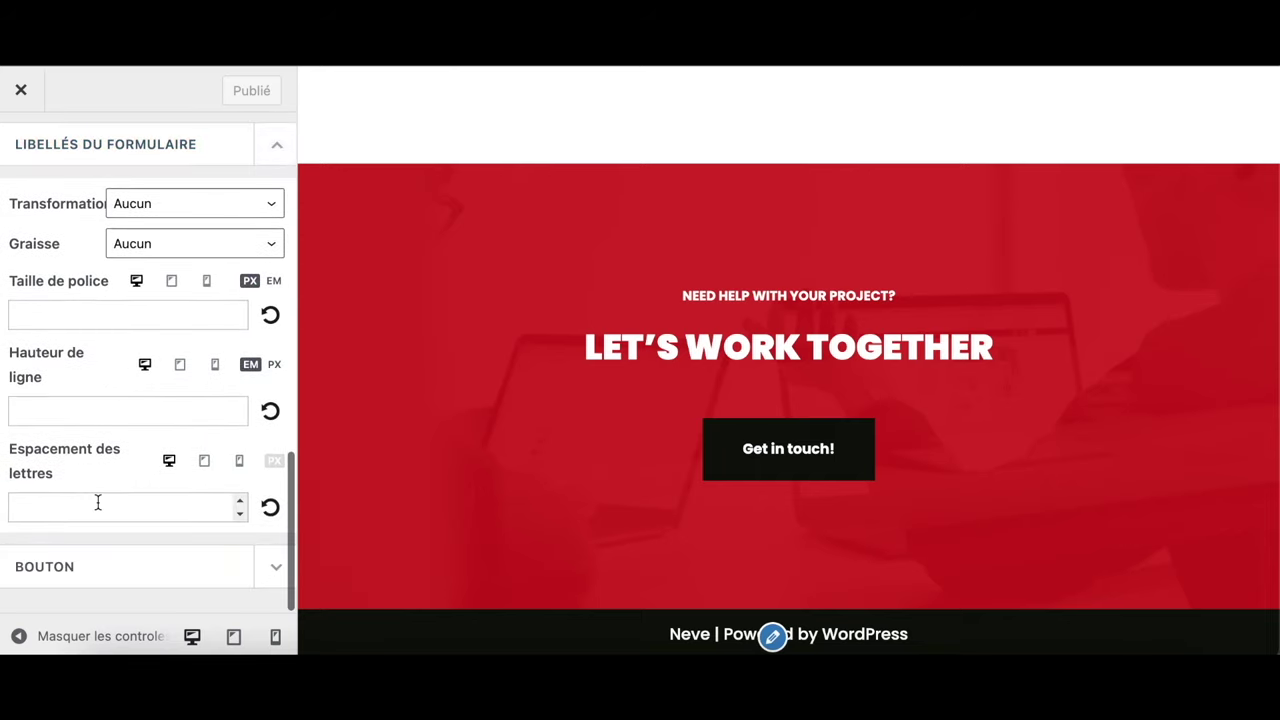
click(89, 570)
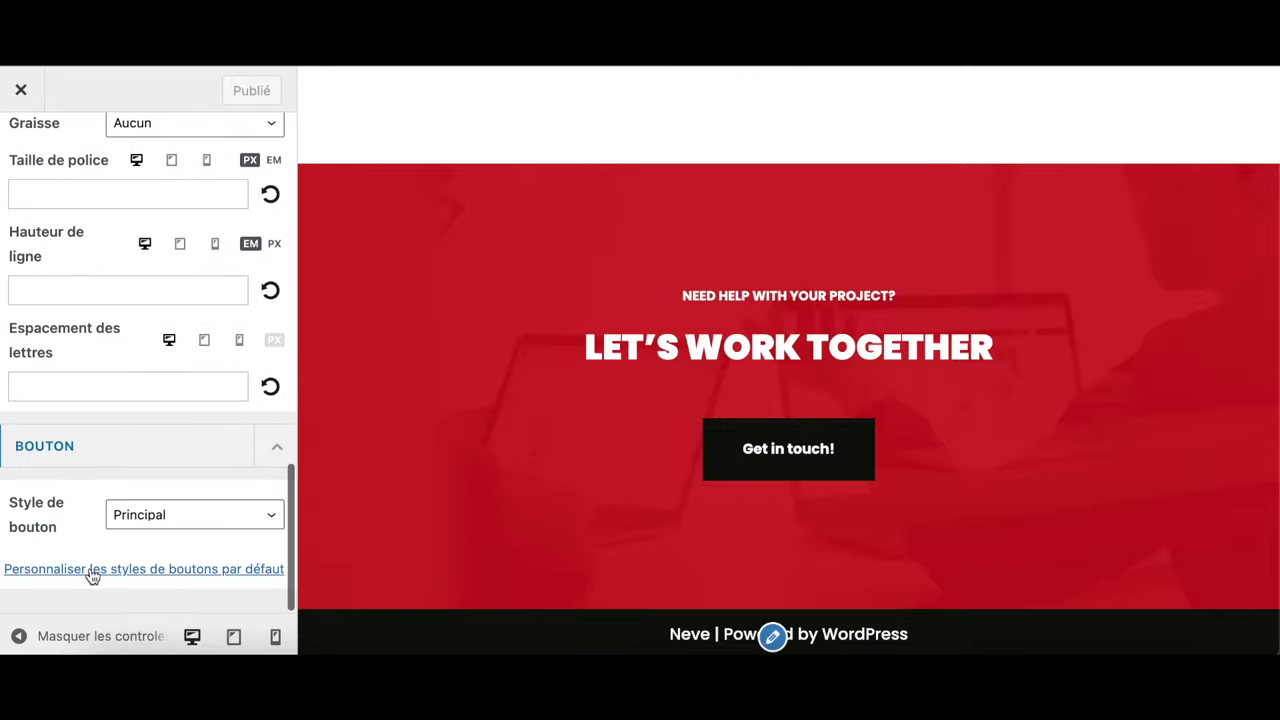
Show the Contact page in the preview, then go back to the main Customizer list
scroll(663, 323, up, 5)
scroll(683, 330, up, 10)
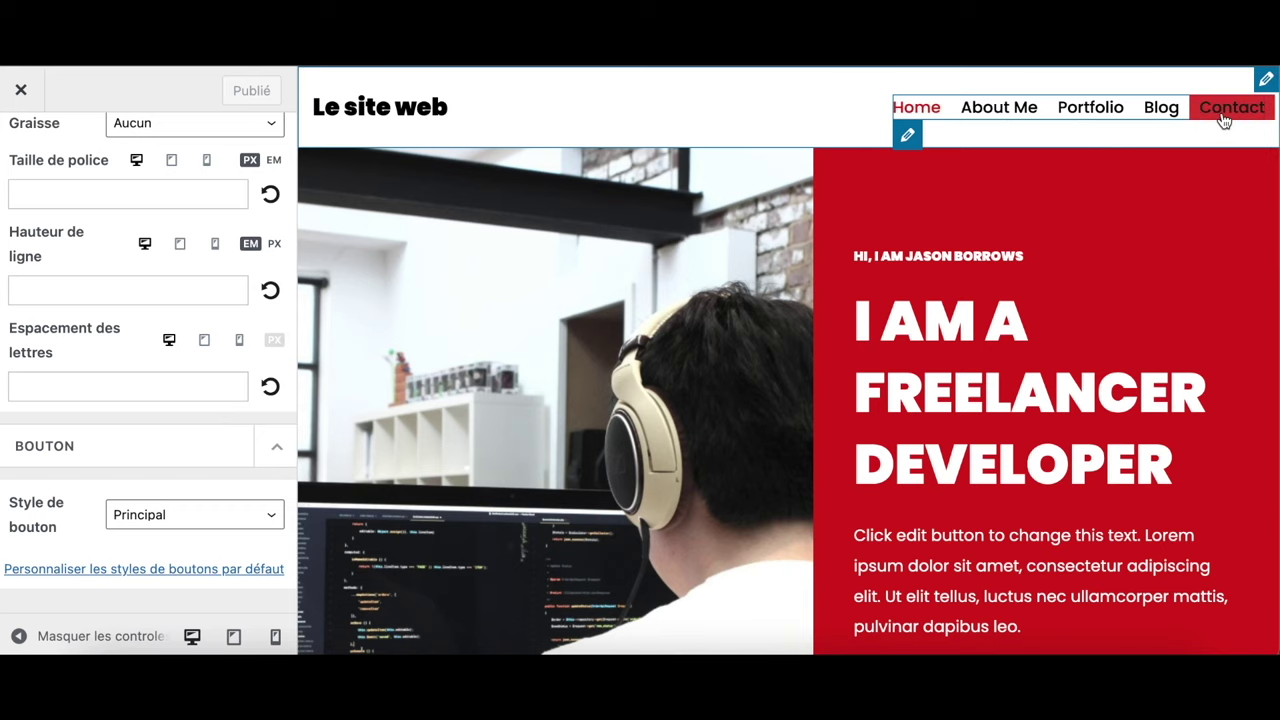
click(1196, 124)
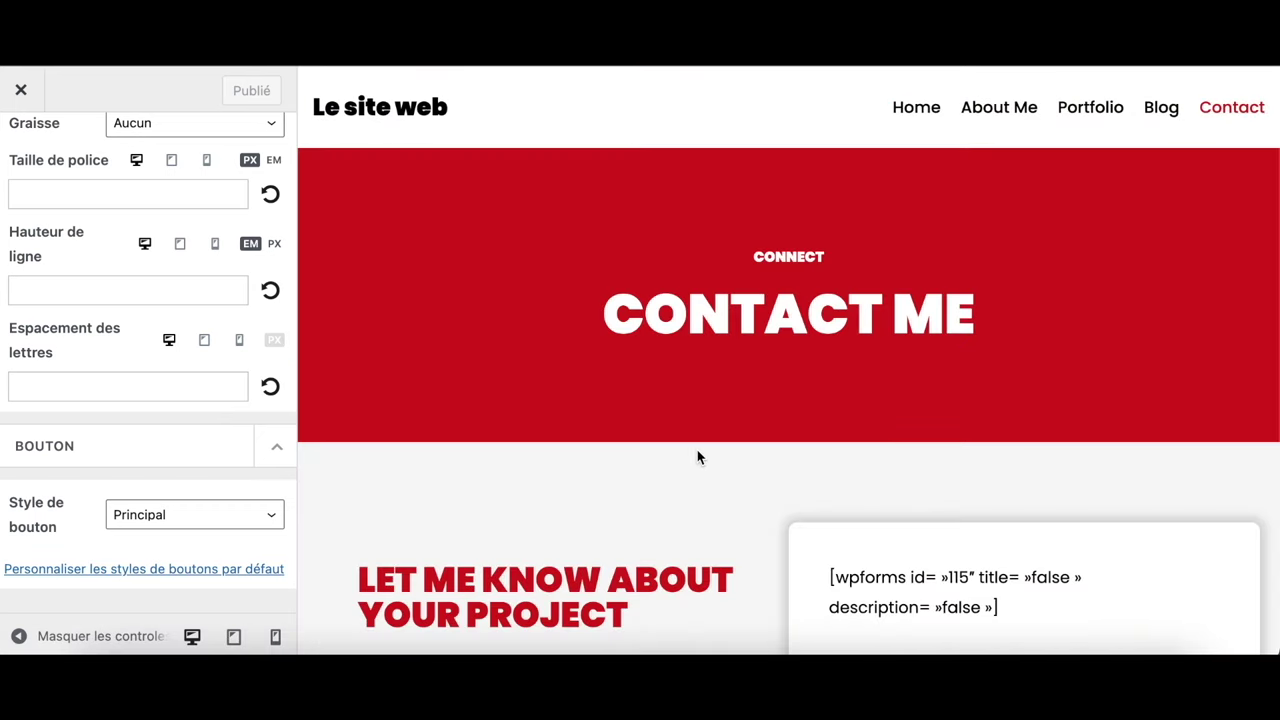
scroll(698, 457, down, 4)
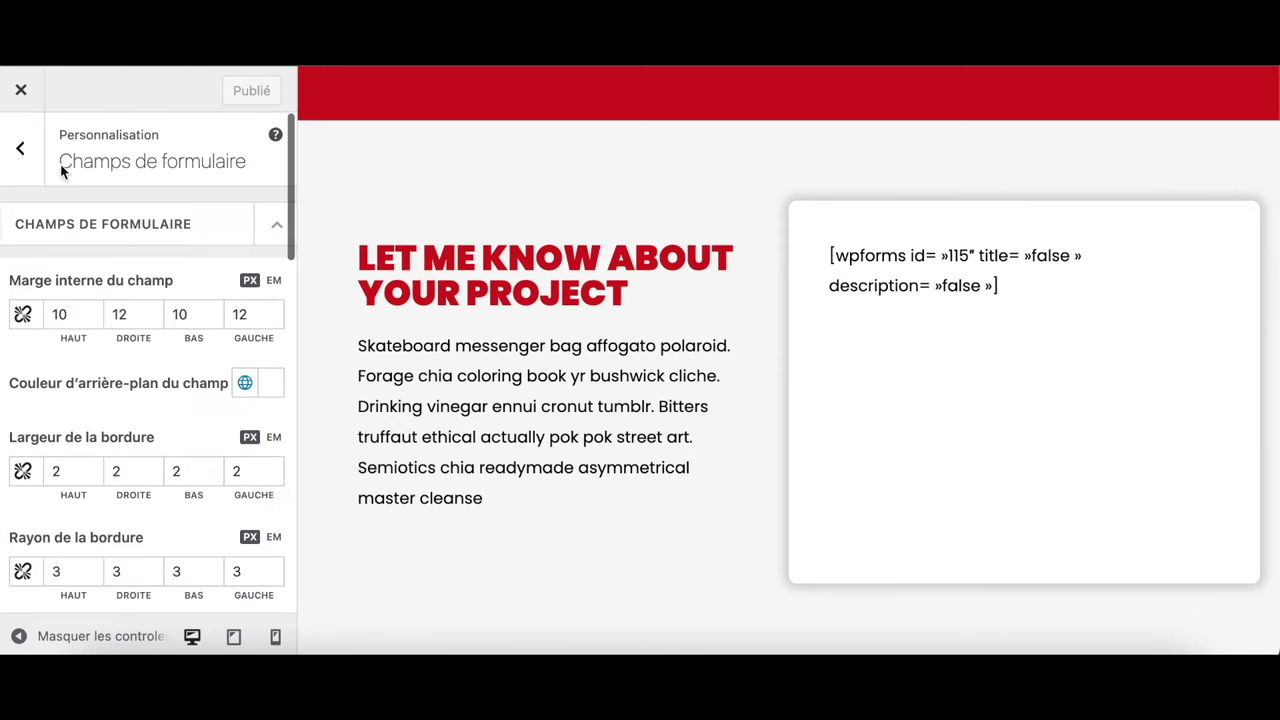
click(32, 152)
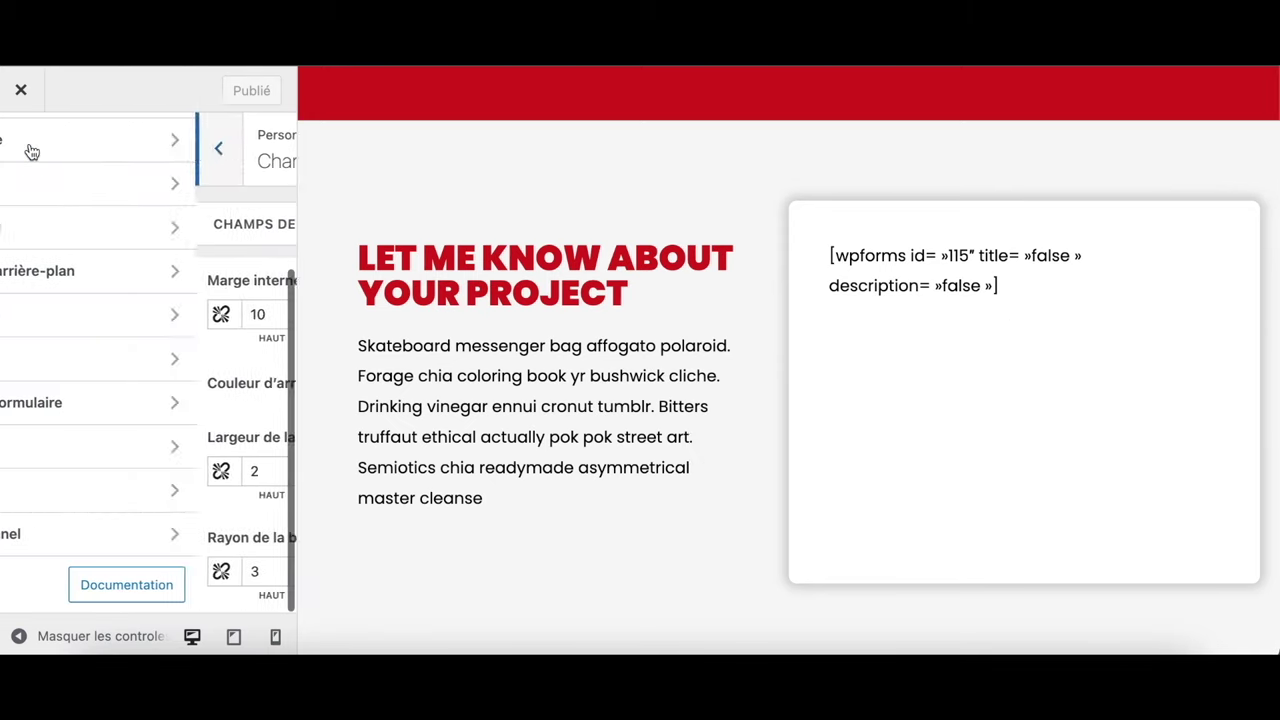
scroll(120, 345, up, 3)
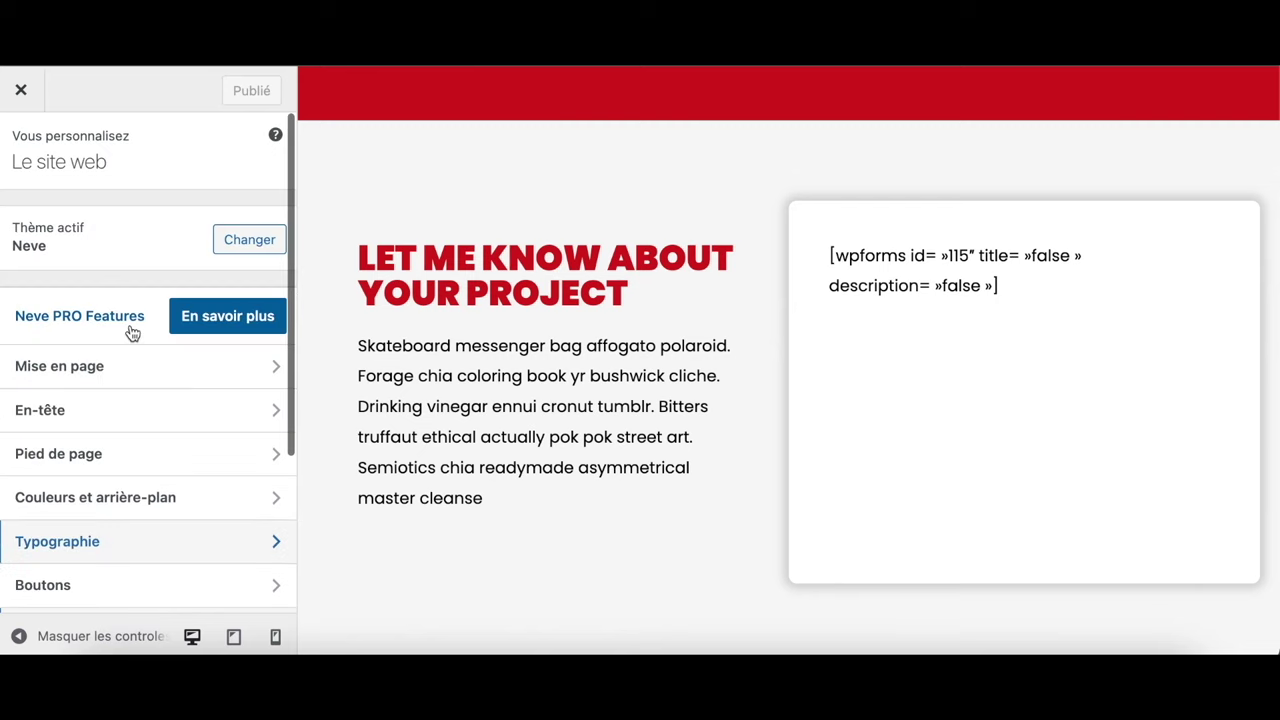
Go to the dashboard, dismiss the welcome panel, and hide the Brouillon rapide and Évènements et nouveautés widgets
click(23, 93)
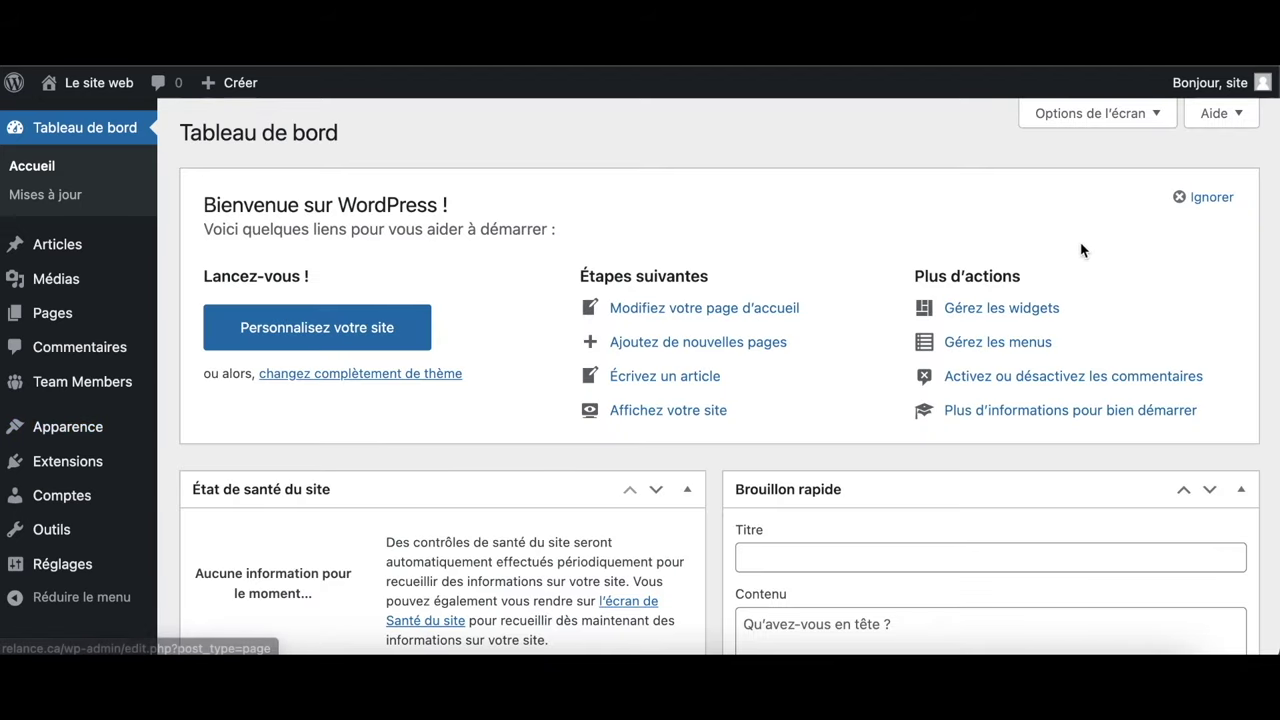
click(1227, 198)
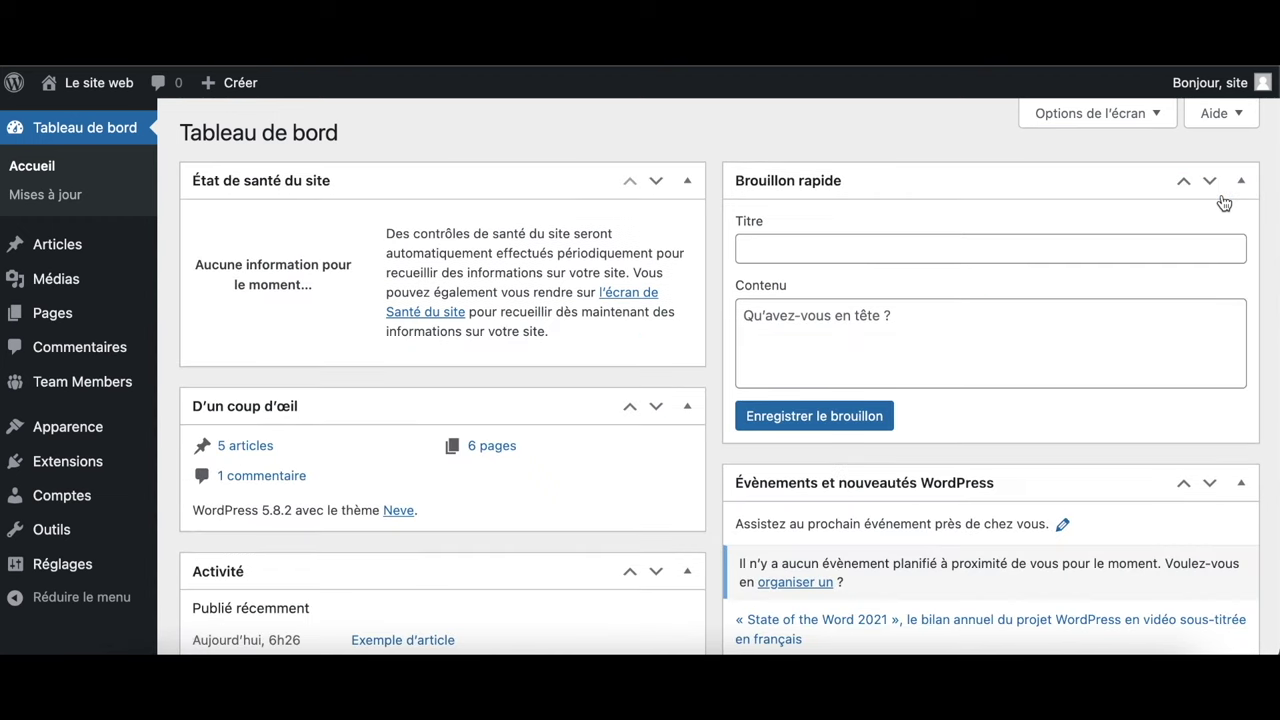
click(1163, 124)
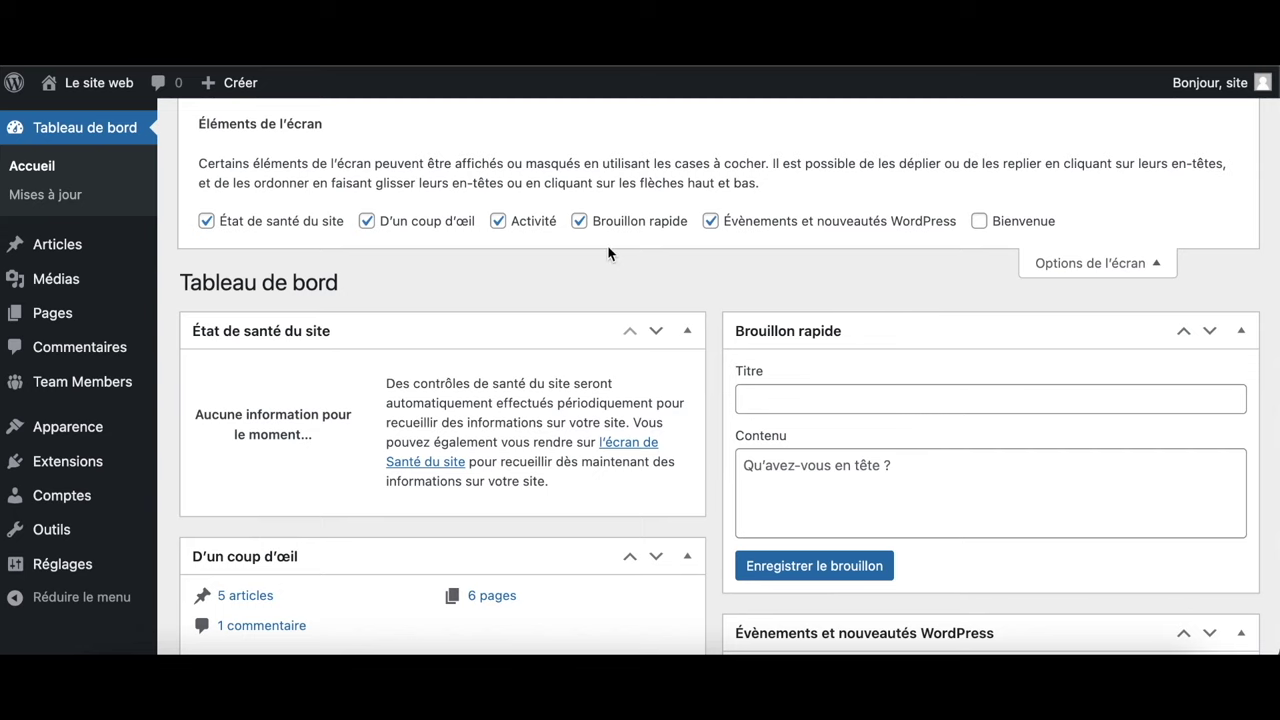
click(583, 226)
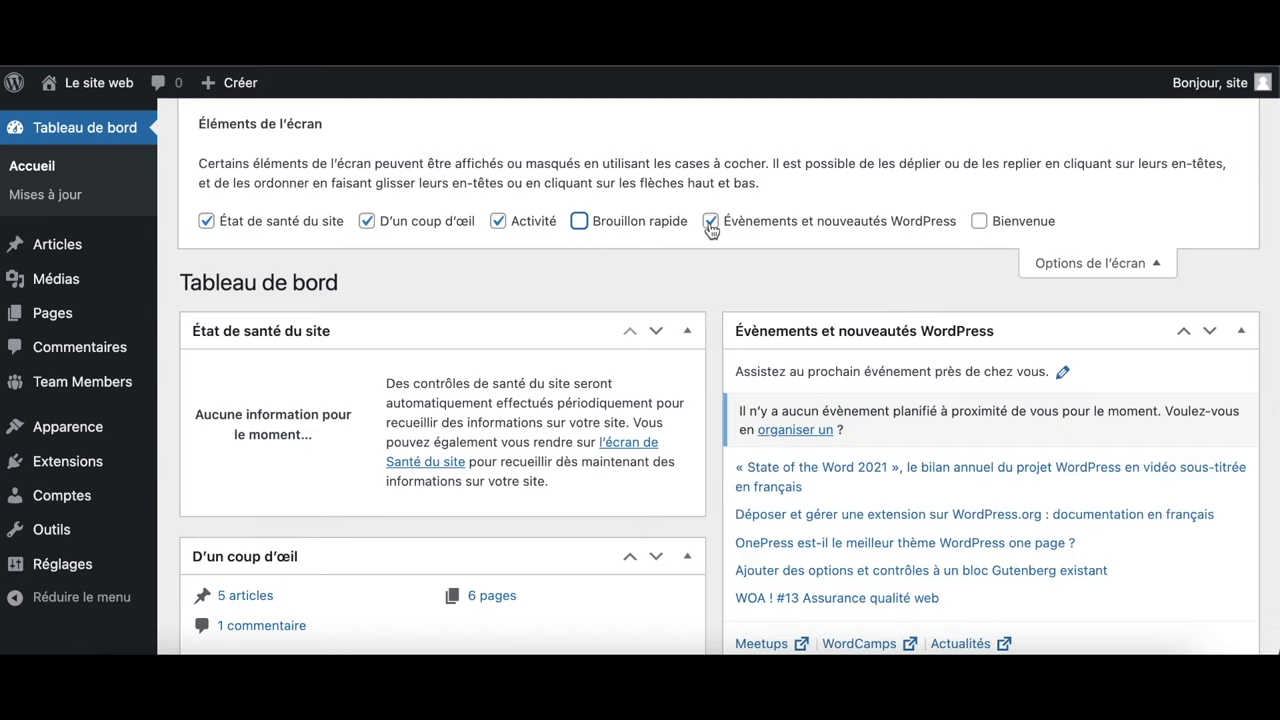
click(710, 222)
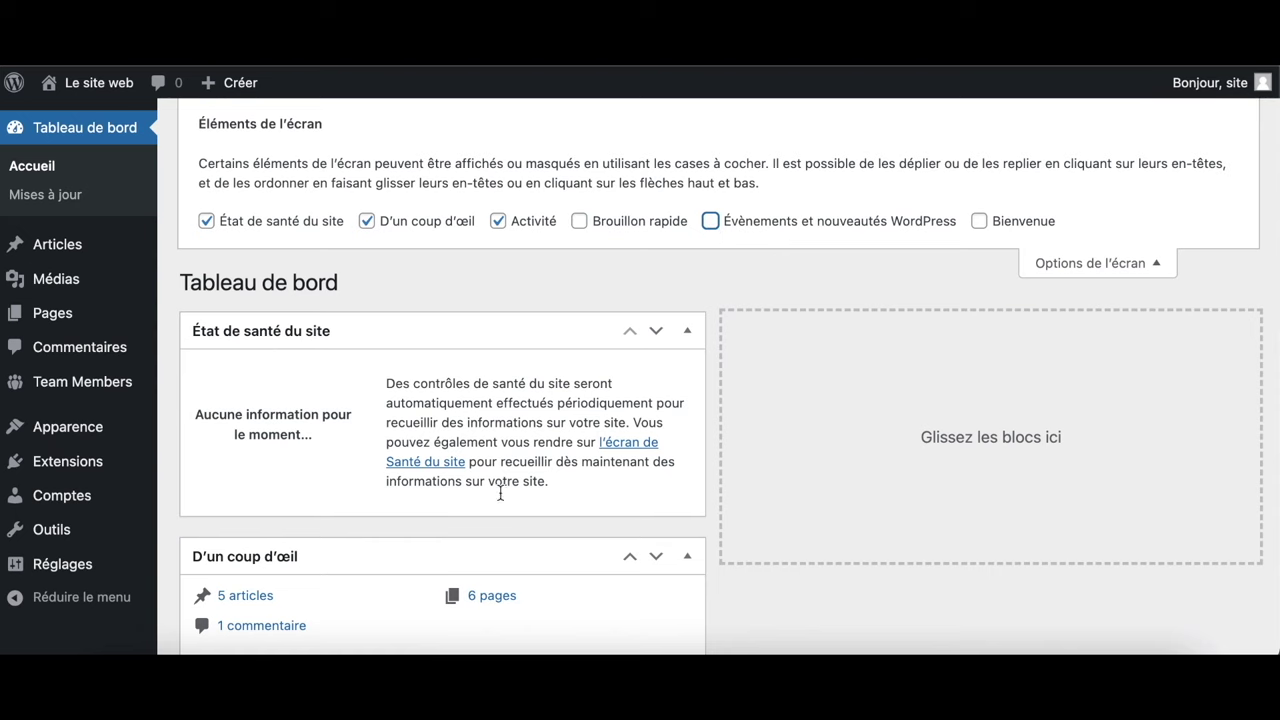
Move the D'un coup d'œil widget to the right column and close the layout options
drag(427, 557, 927, 385)
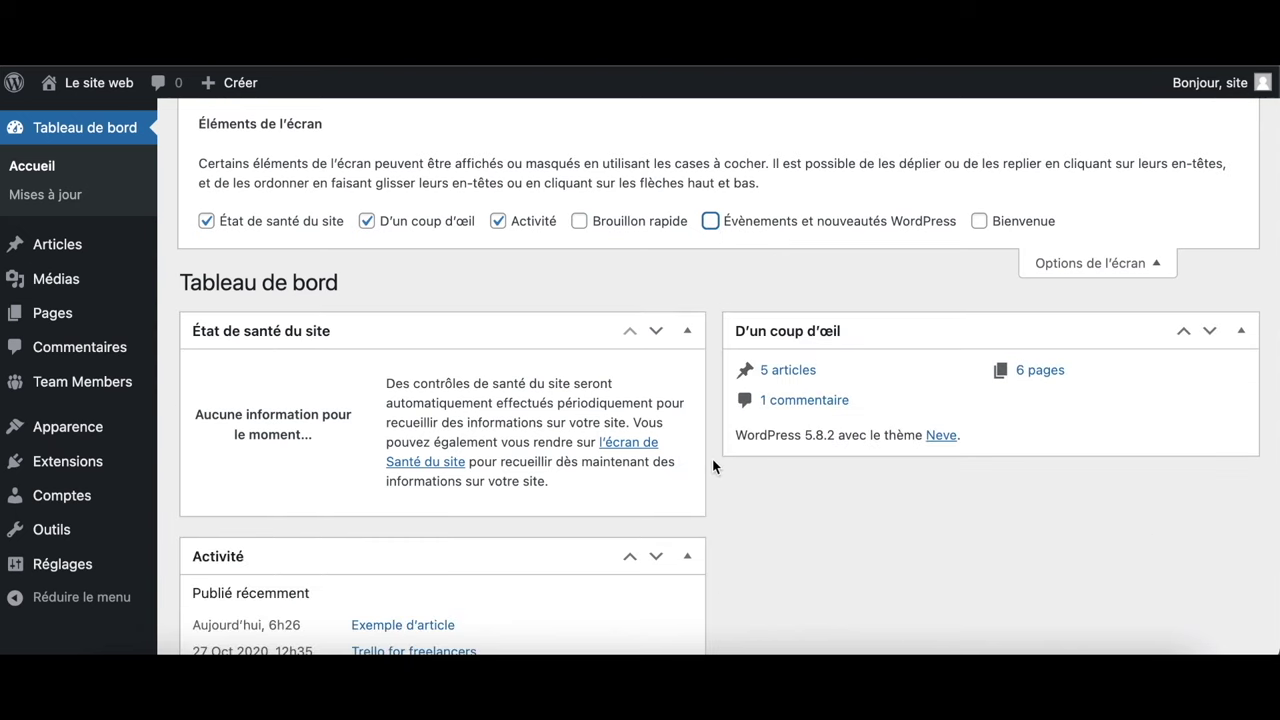
scroll(712, 462, down, 5)
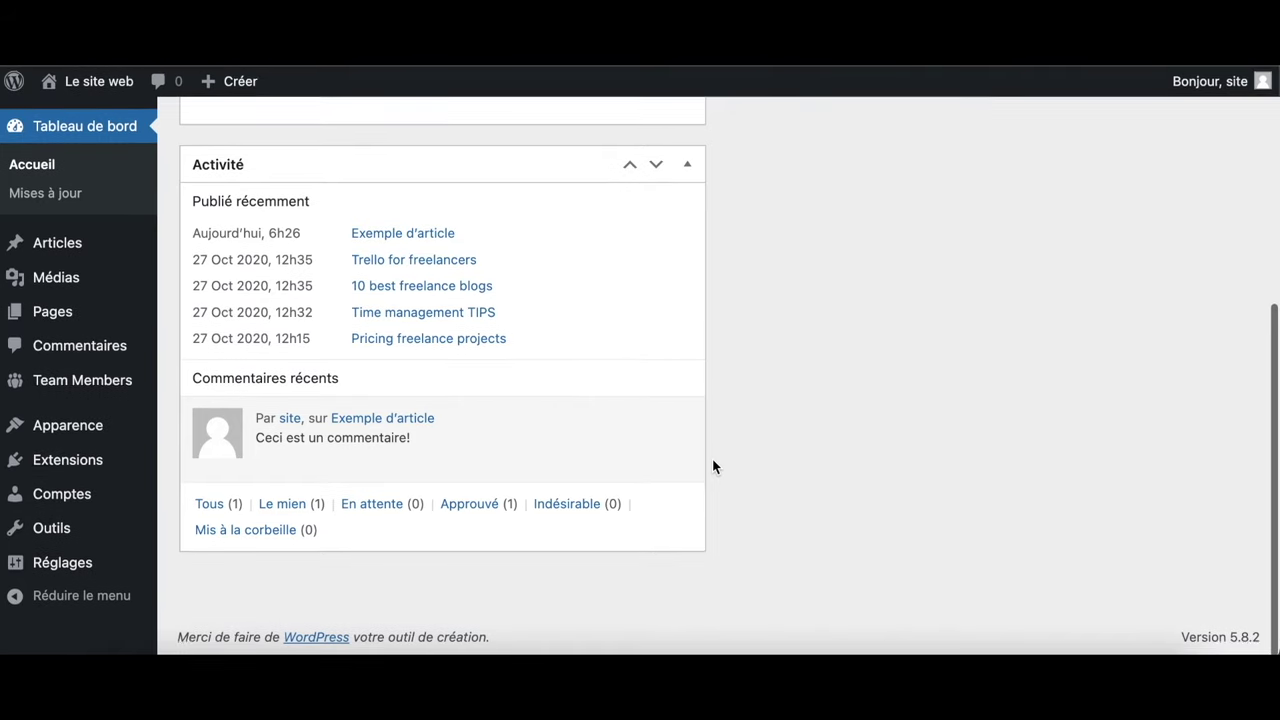
scroll(712, 462, up, 5)
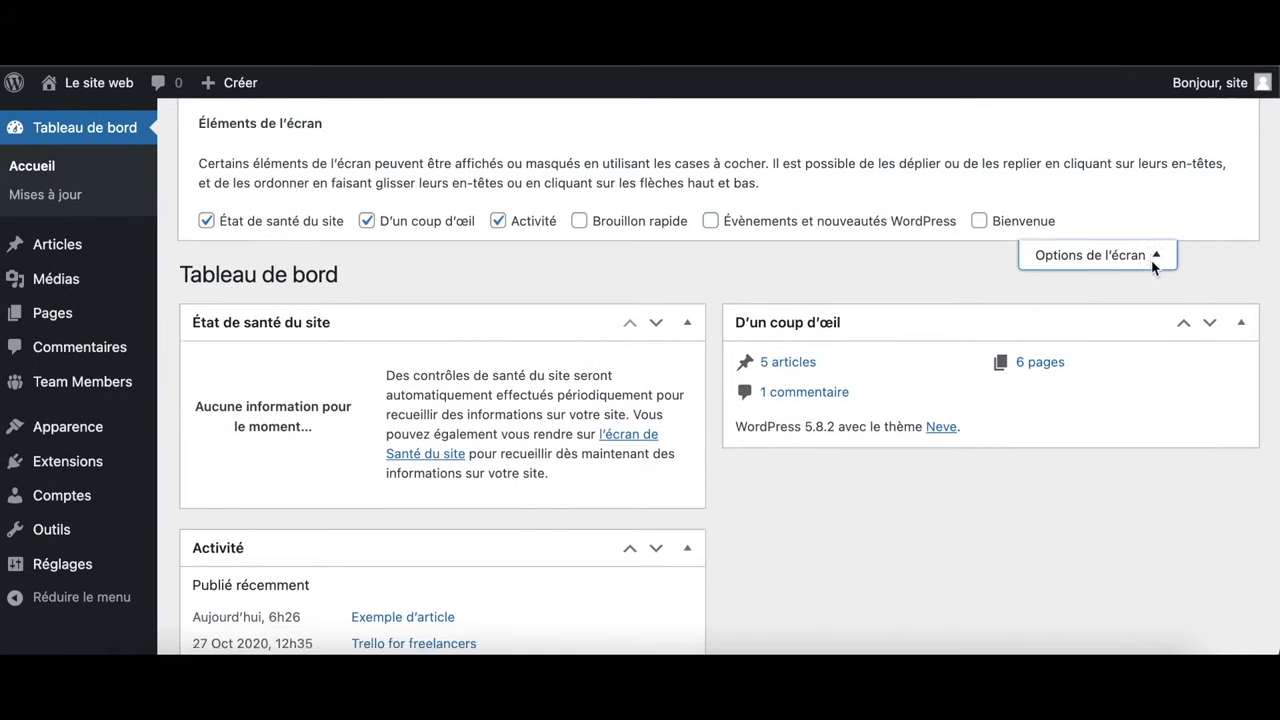
click(1153, 262)
mouse_move(66, 440)
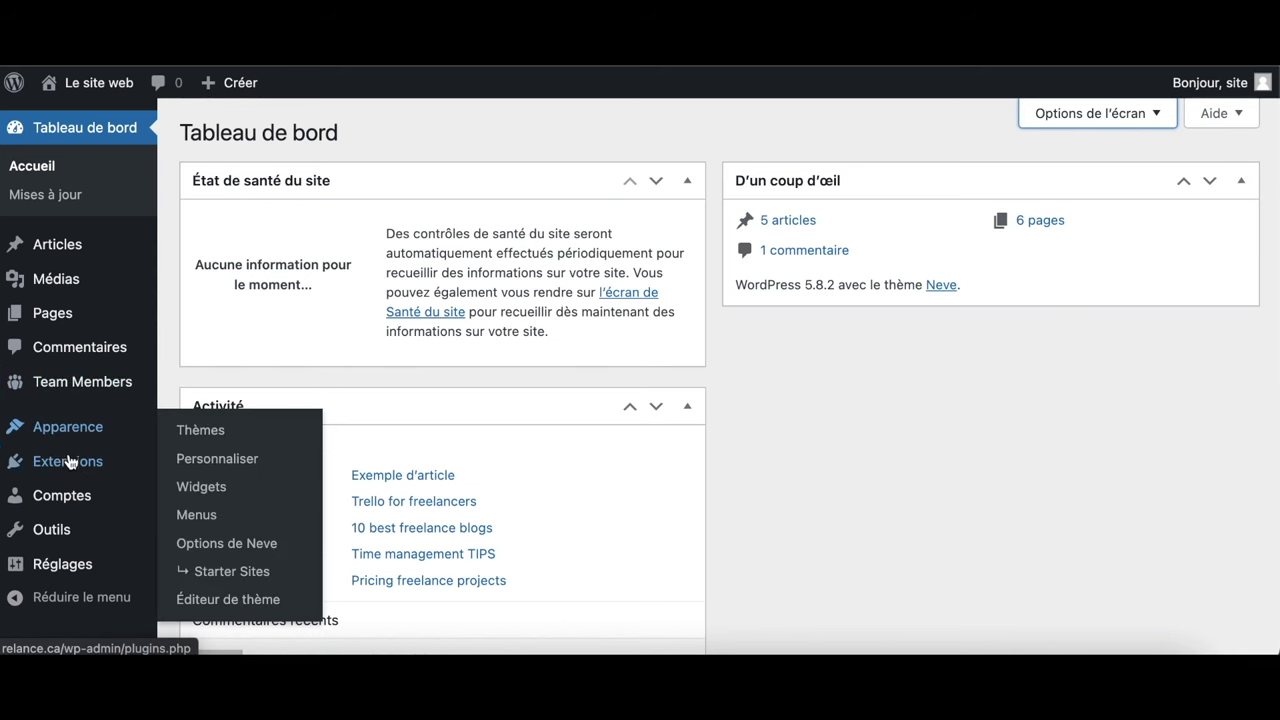
Open the Extensions page and scroll through the installed plugins
click(69, 470)
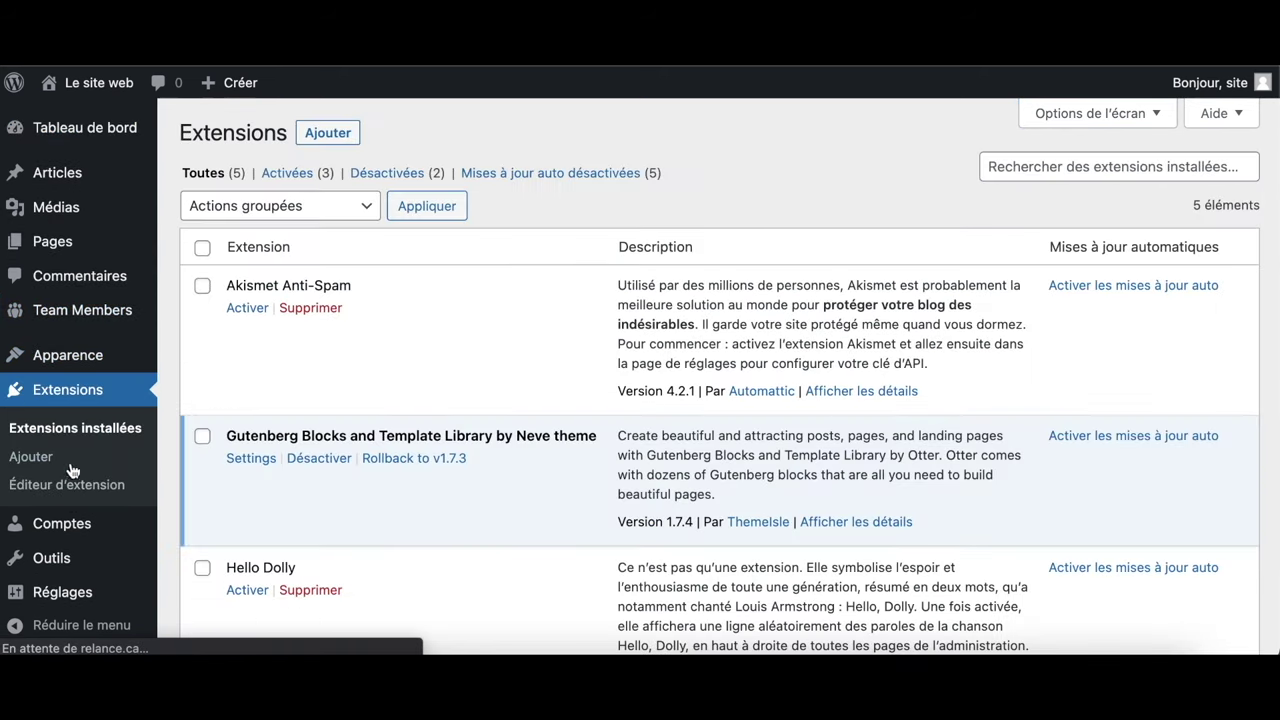
scroll(368, 450, down, 1)
scroll(368, 454, down, 1)
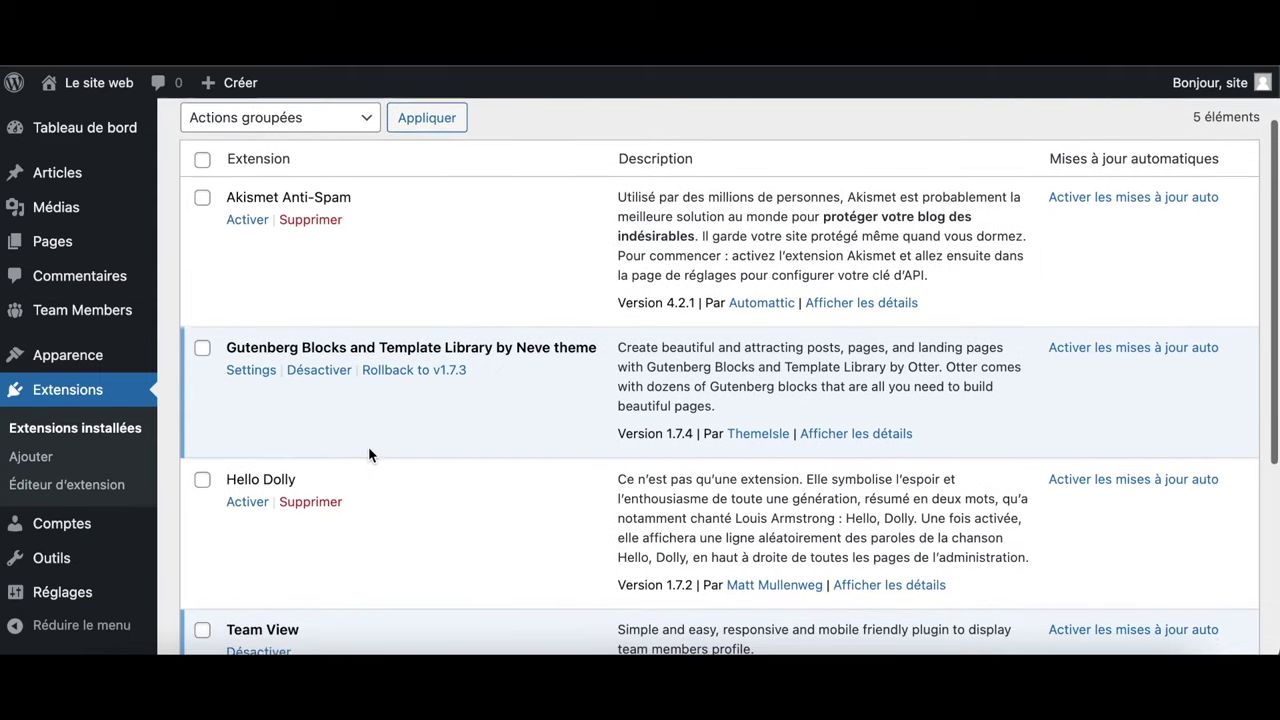
scroll(368, 454, down, 7)
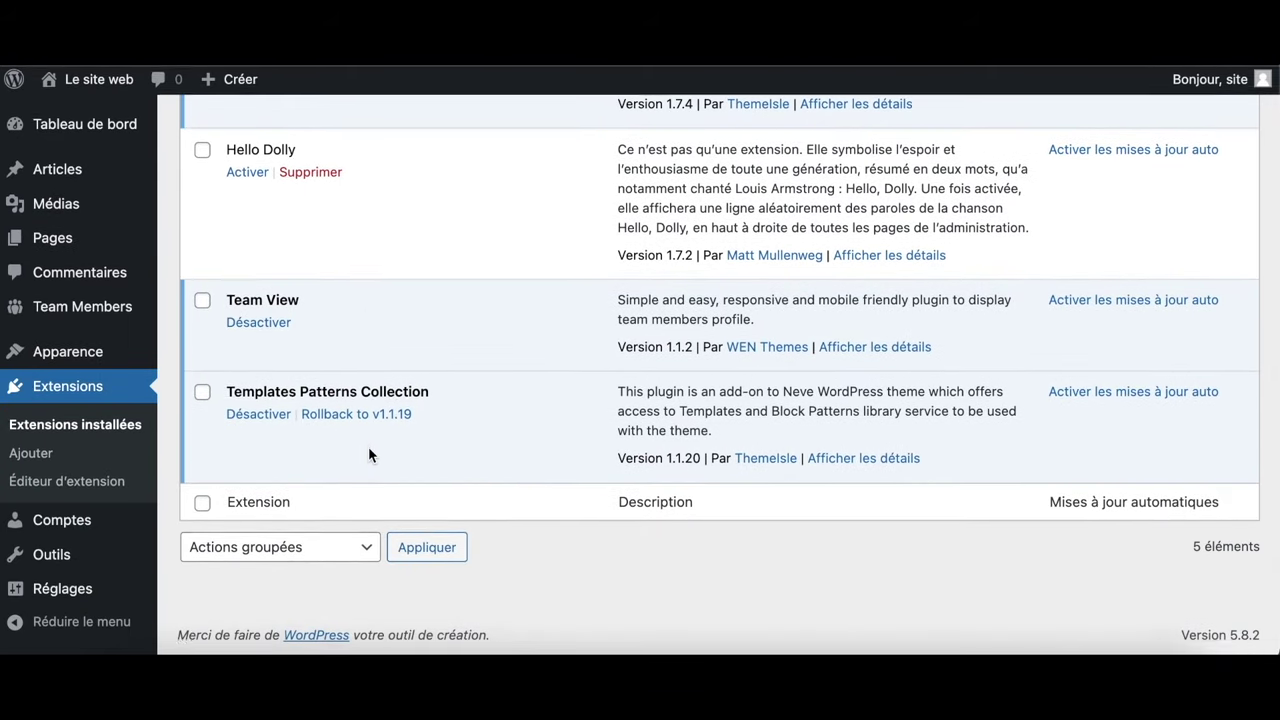
View the Comptes user list, then return to the Extensions page
mouse_move(70, 521)
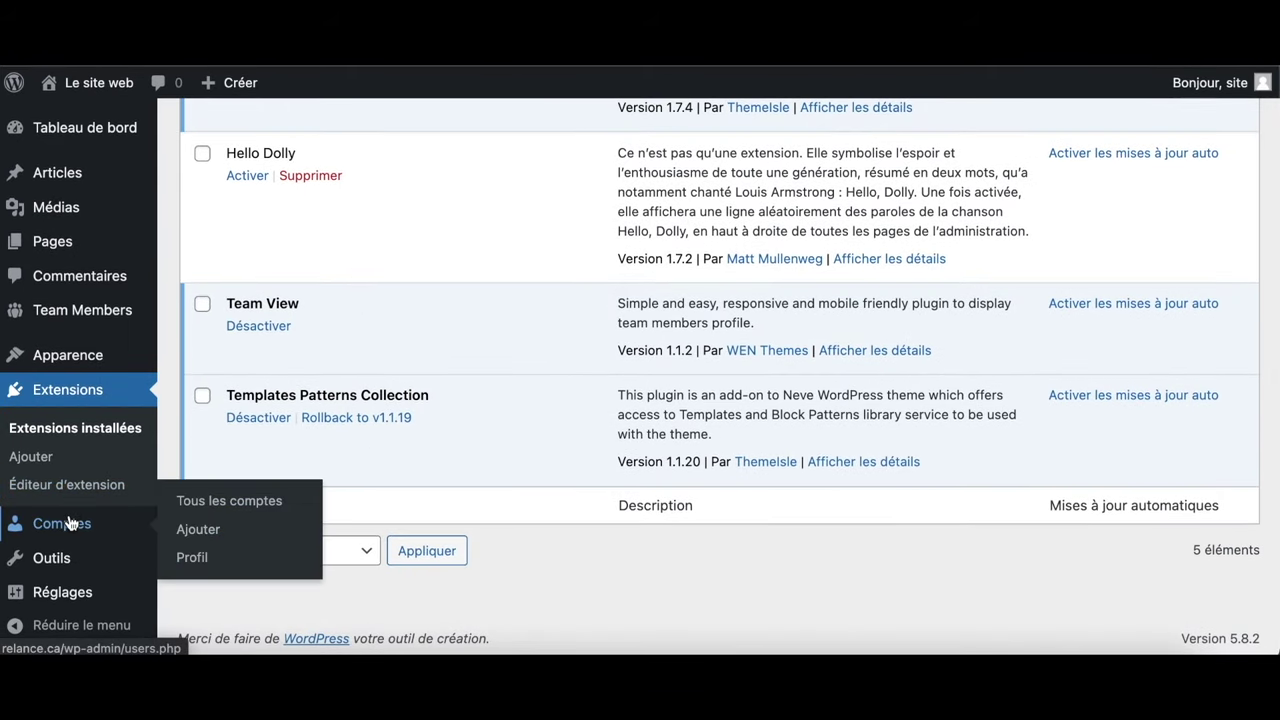
click(70, 523)
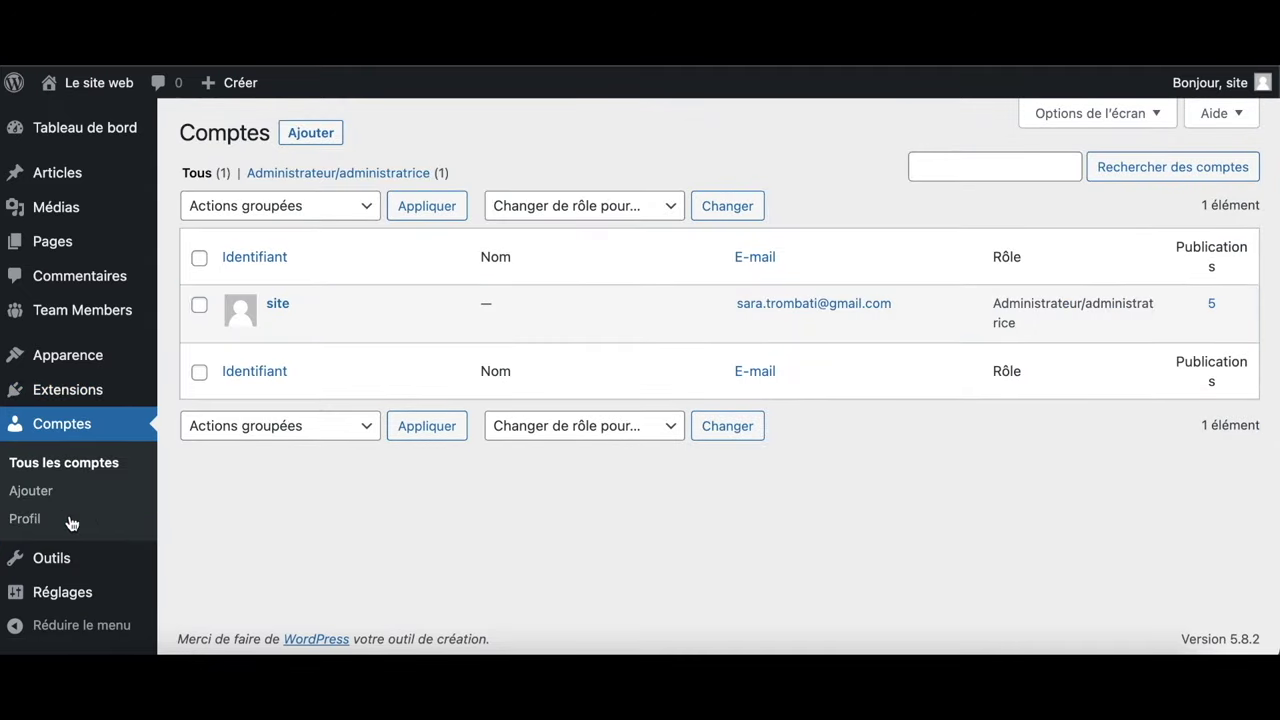
mouse_move(340, 333)
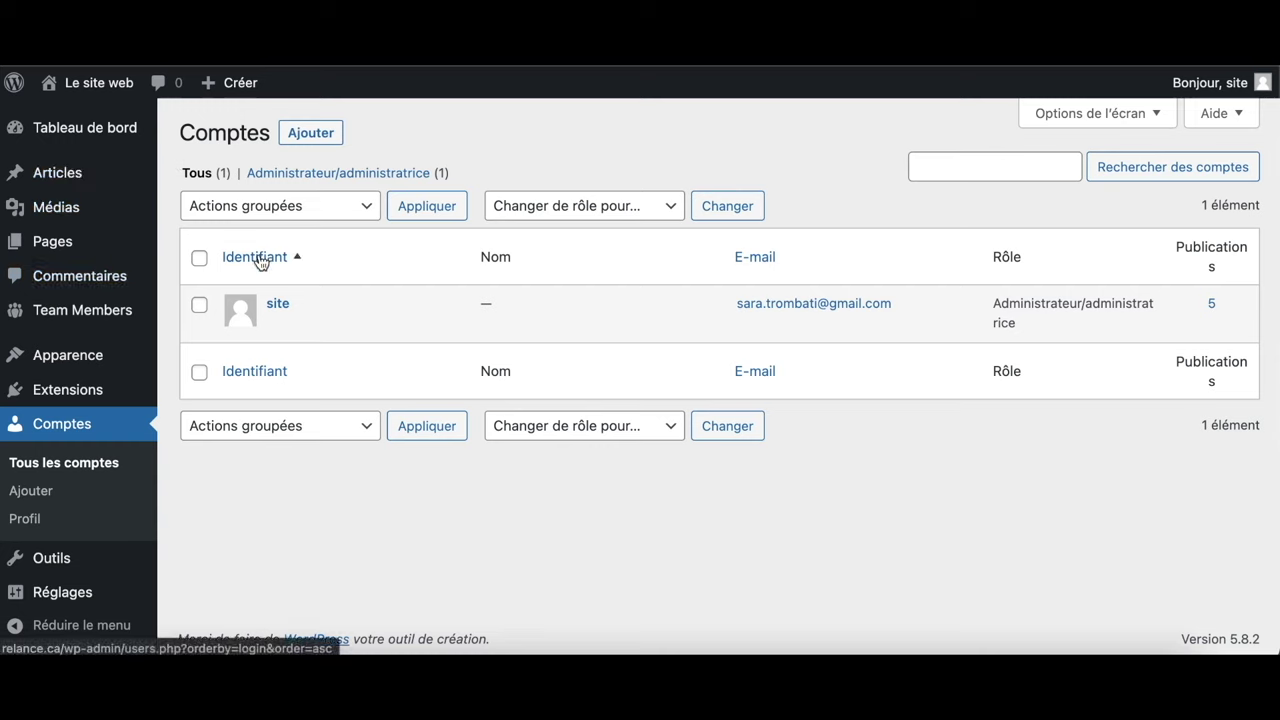
mouse_move(127, 222)
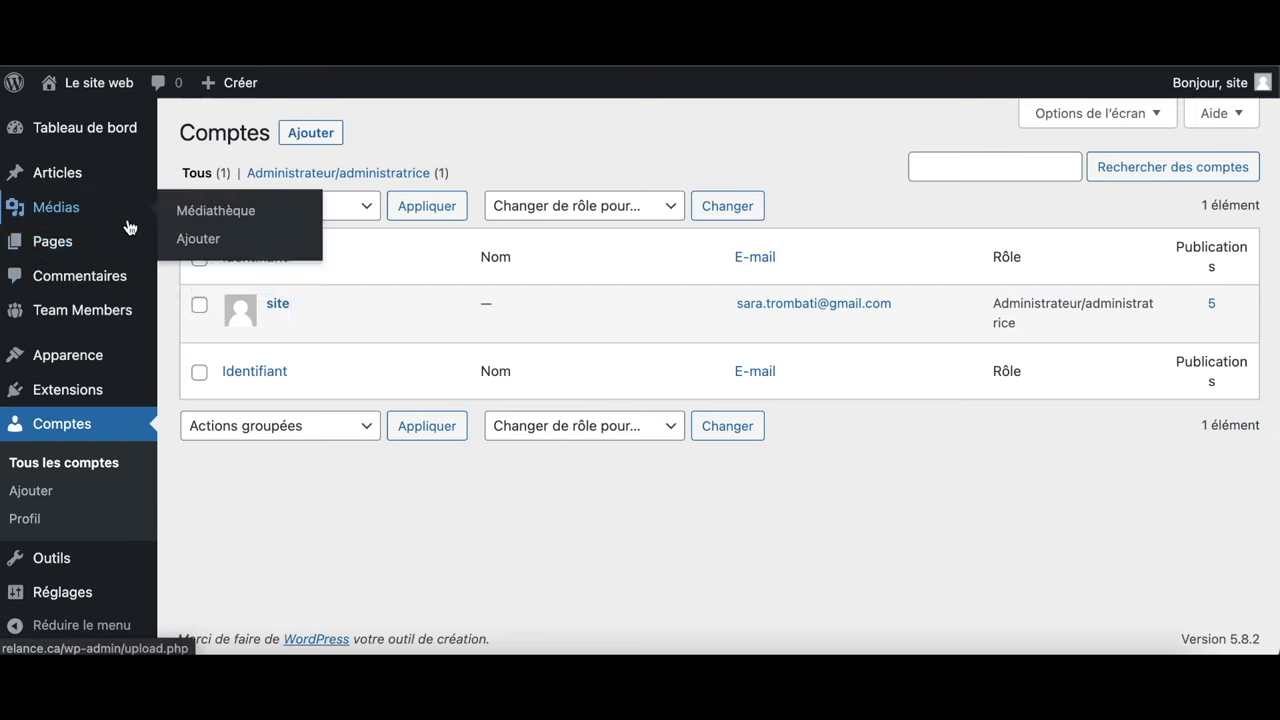
click(98, 400)
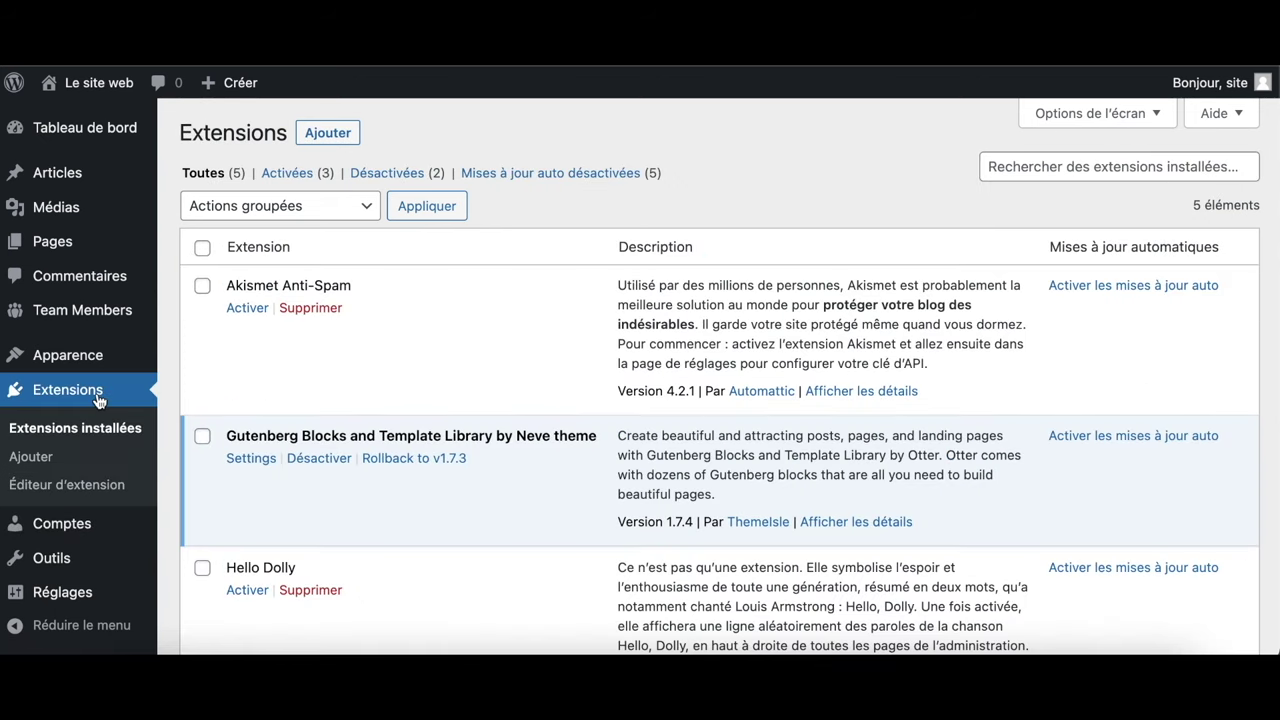
Open Ajouter des extensions and search the plugin directory for 'ithe'
click(328, 135)
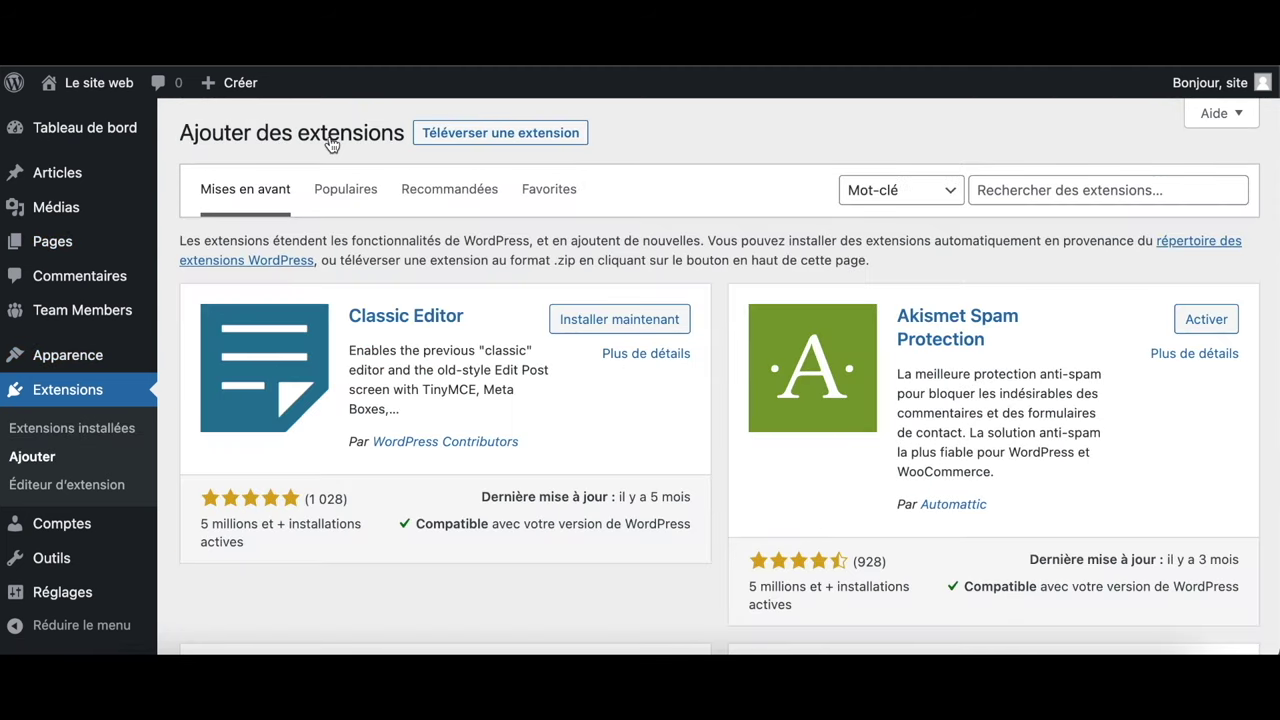
click(1049, 196)
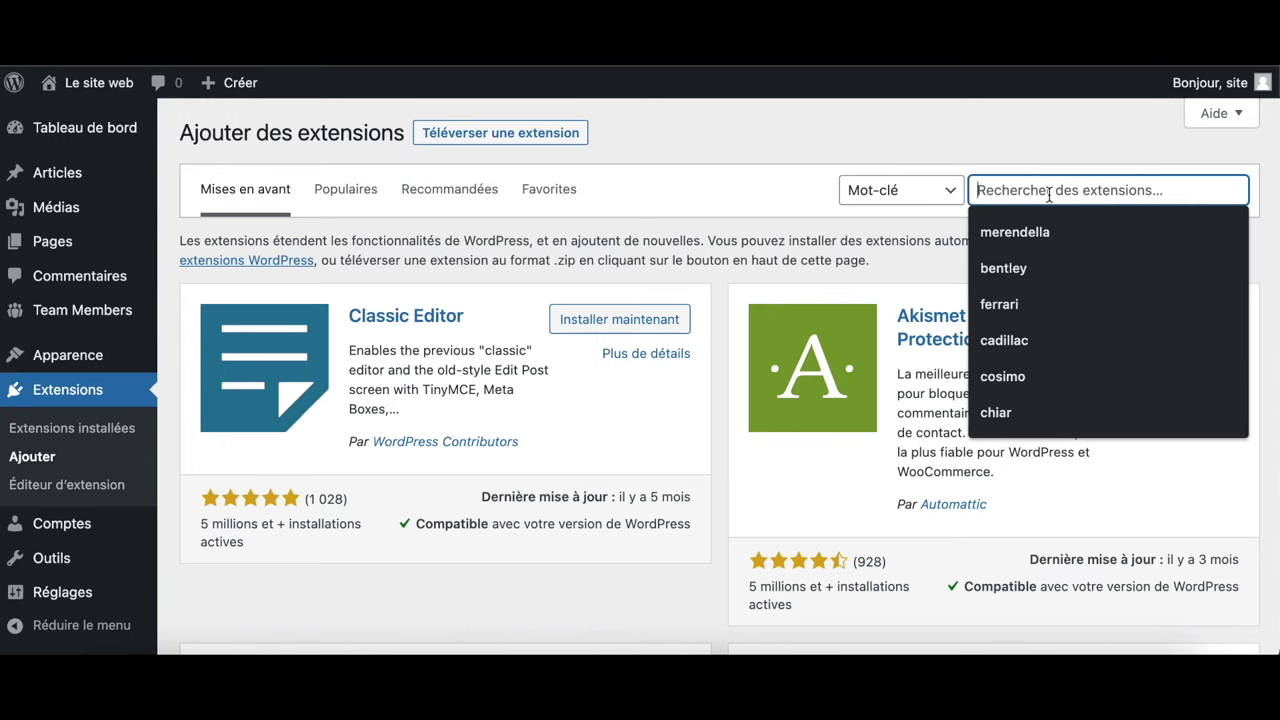
text(ith)
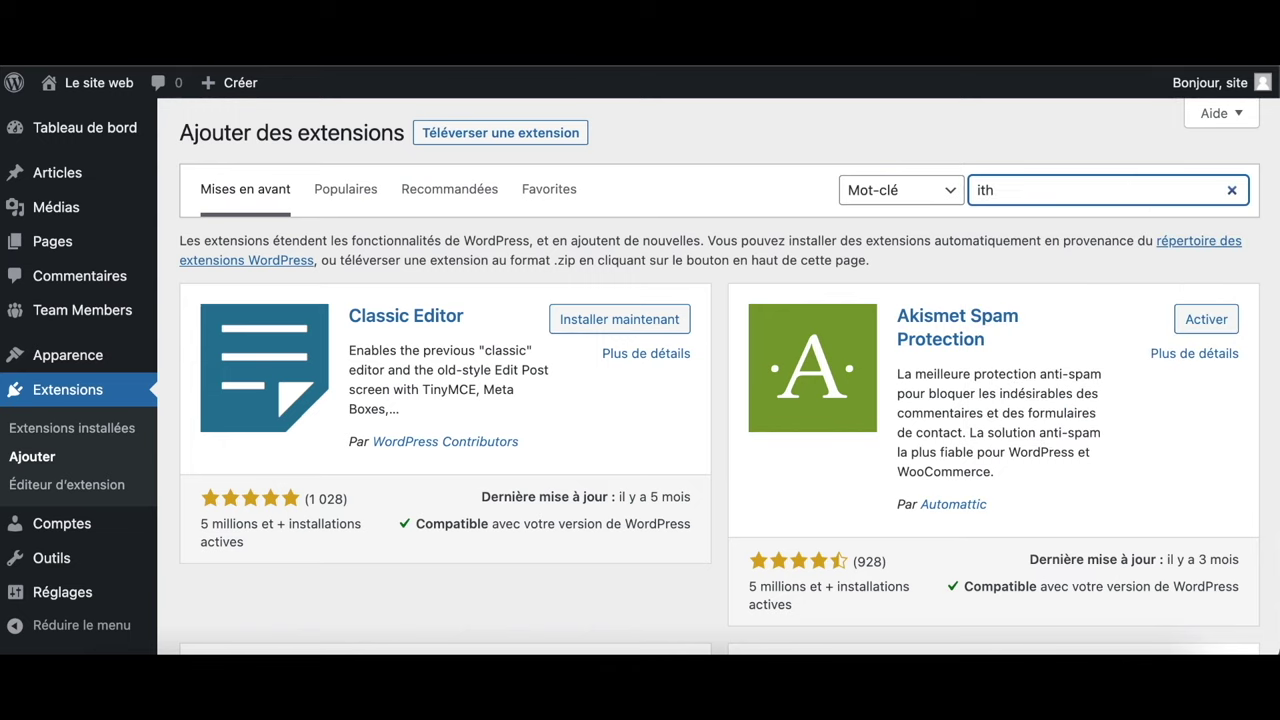
text(e)
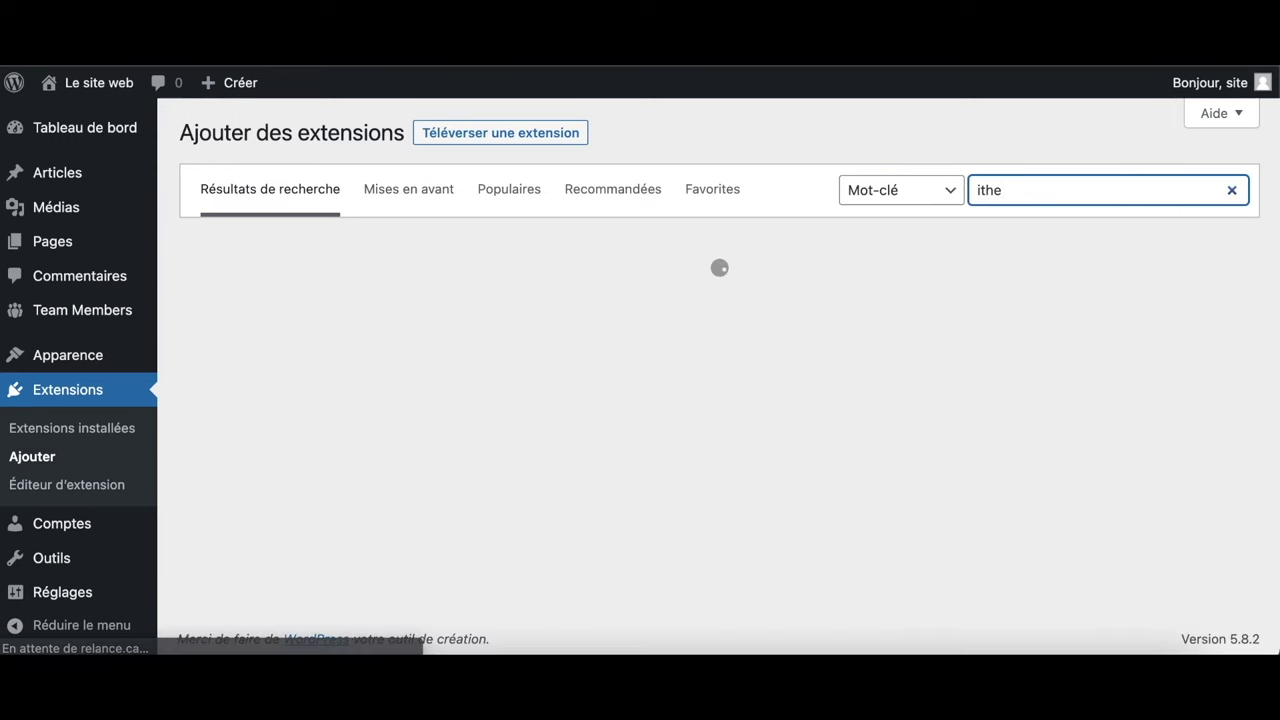
click(980, 190)
key(BackSpace)
text(i)
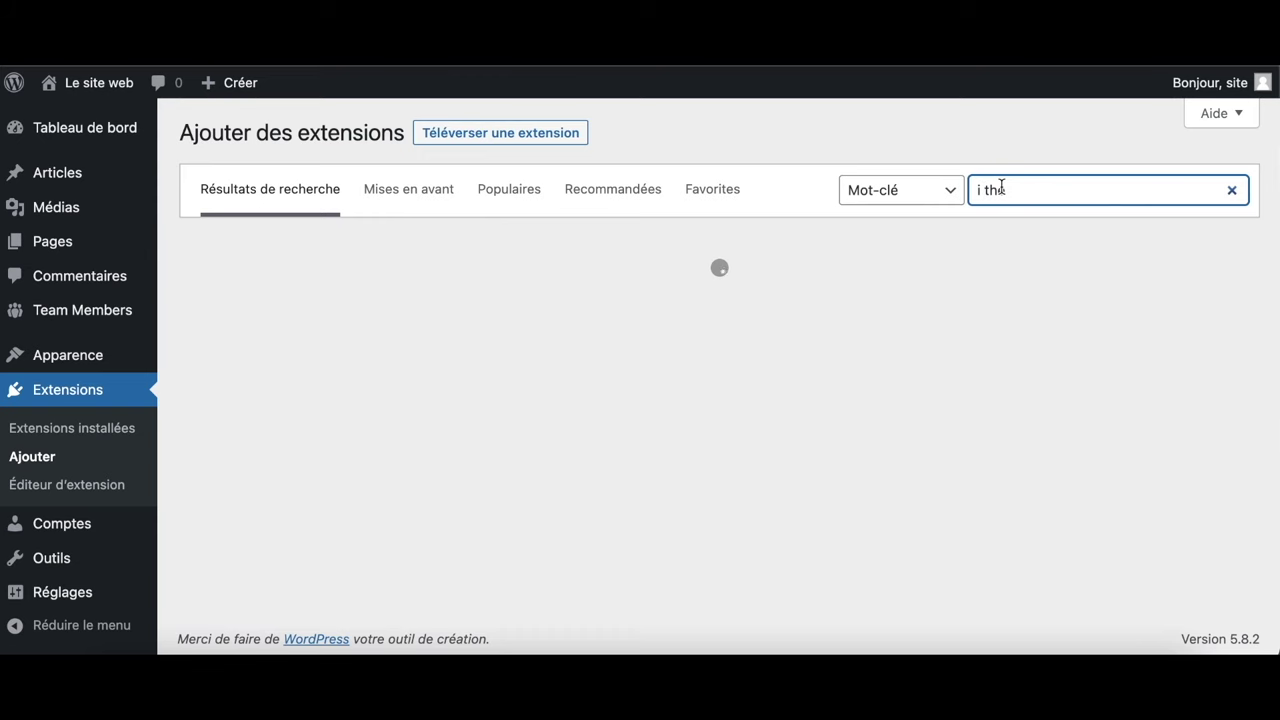
Replace the search with 'securit' and install iThemes Security from the results
key(ctrl+a)
text(sec)
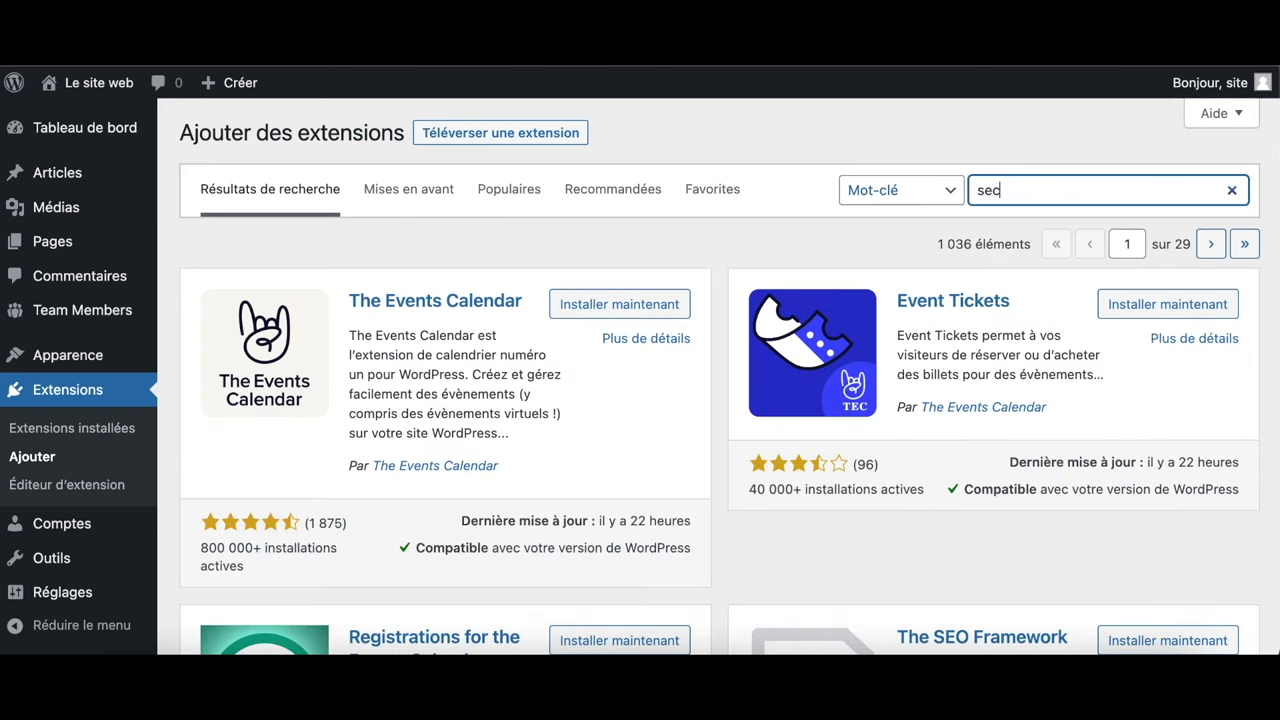
text(urity)
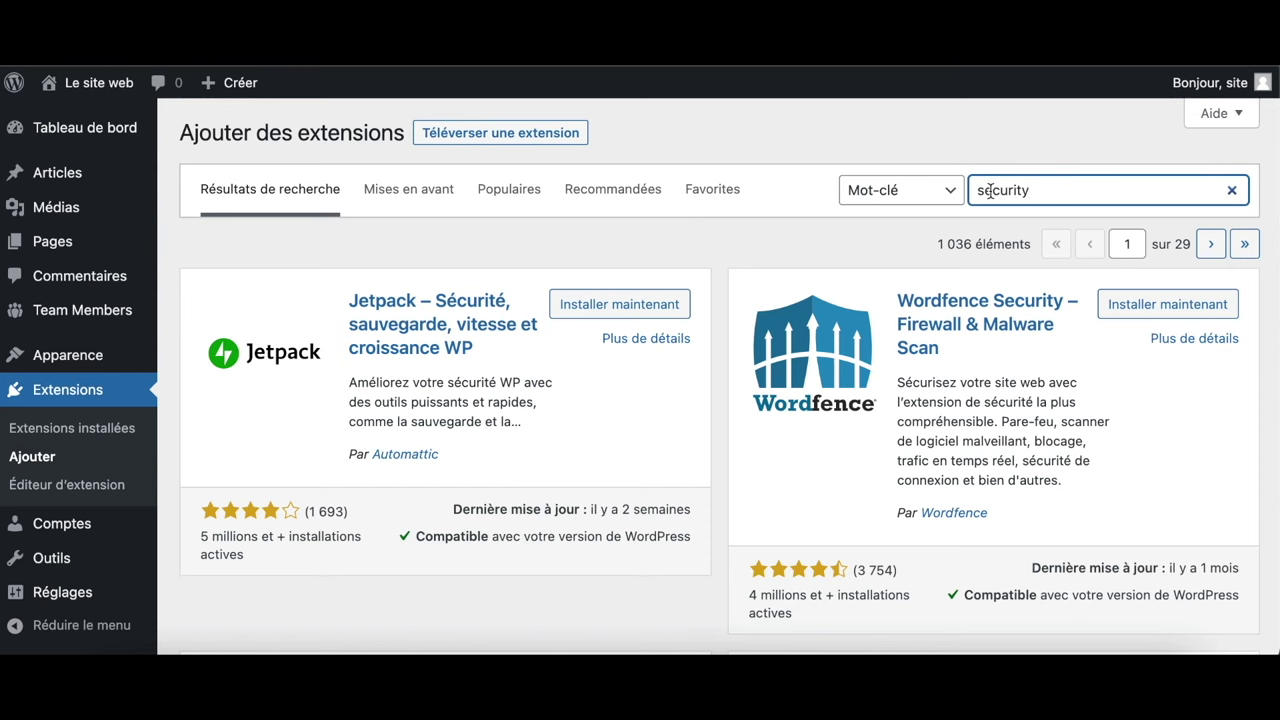
scroll(942, 390, down, 7)
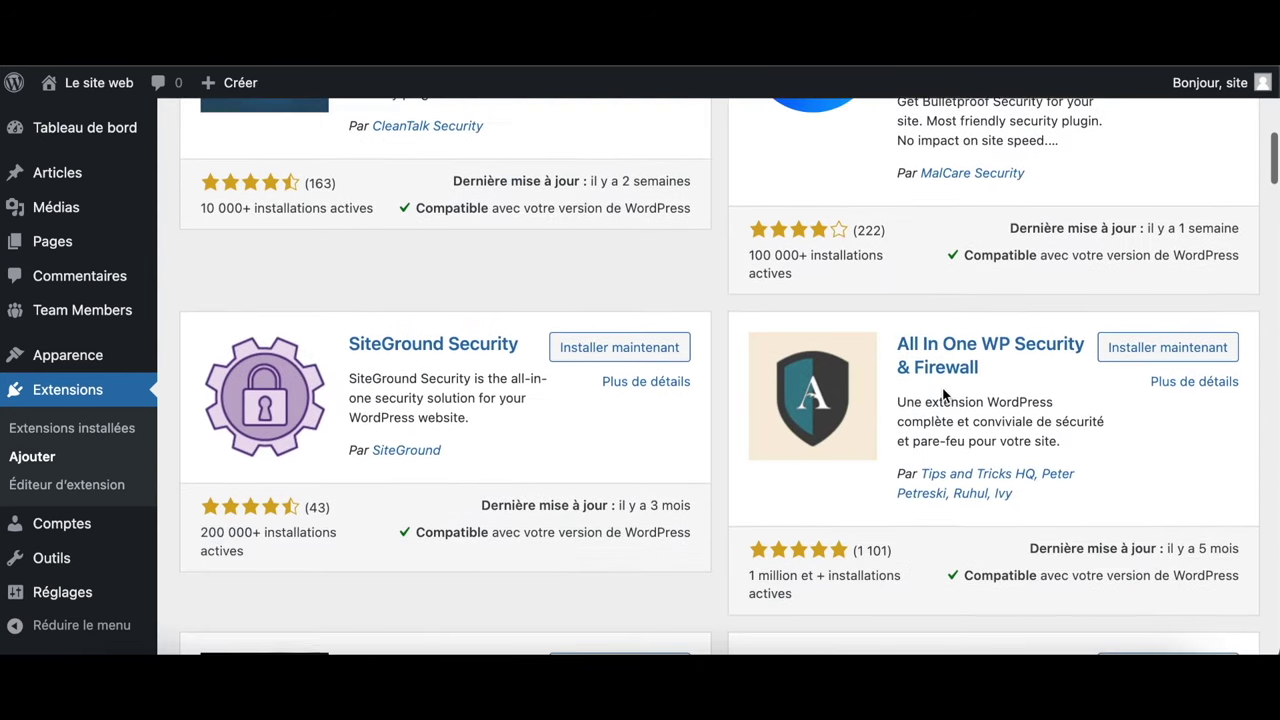
scroll(942, 393, down, 5)
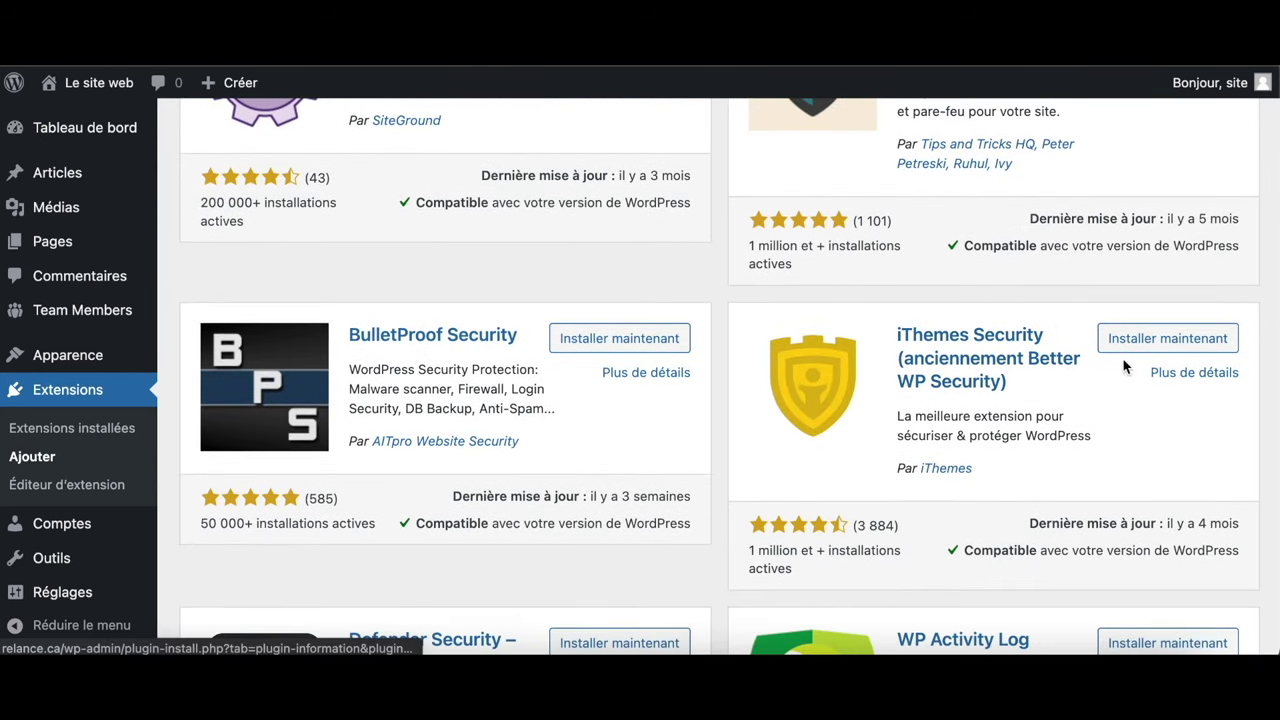
click(1170, 339)
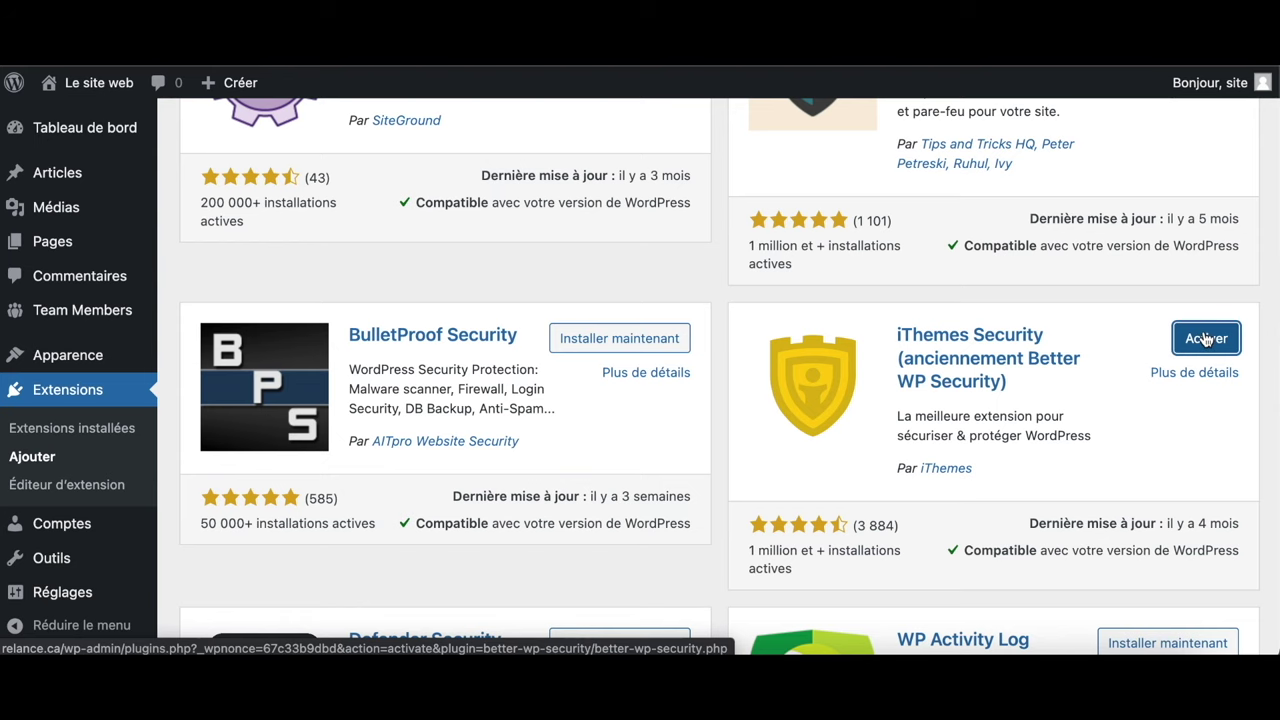
Activate iThemes Security and open its settings from the Extensions list
click(1207, 340)
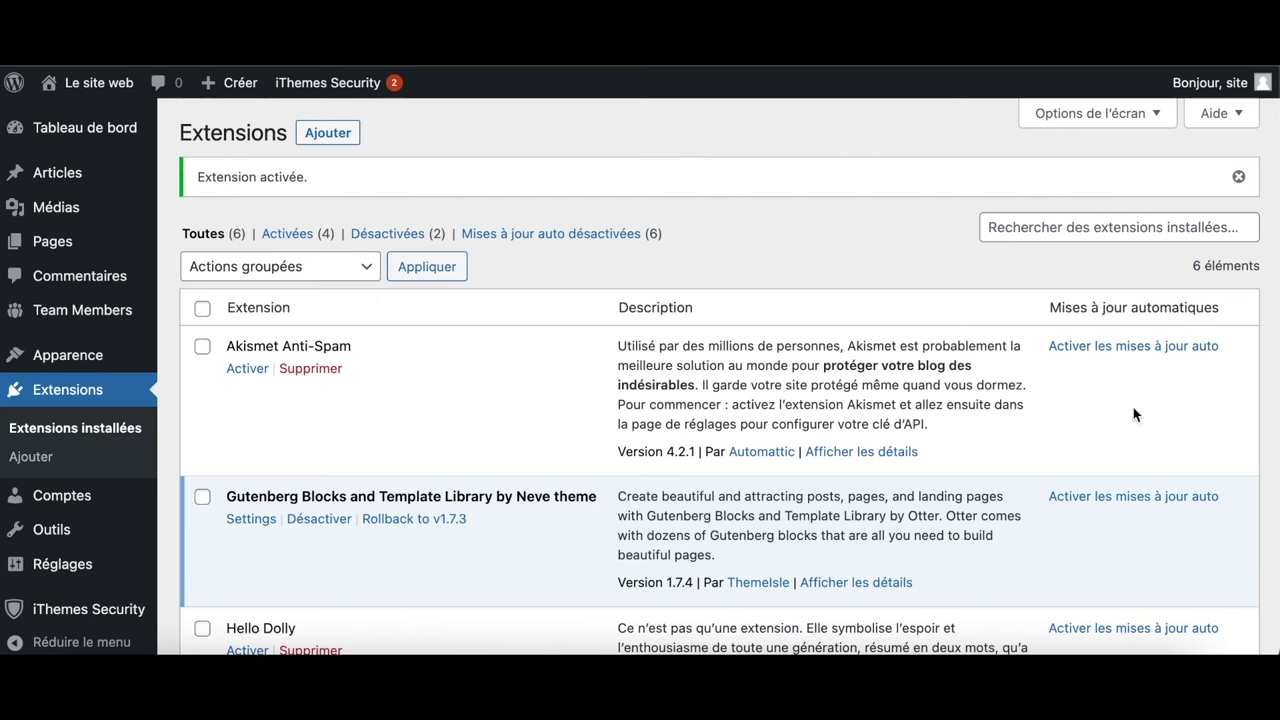
scroll(566, 517, down, 1)
scroll(566, 517, down, 5)
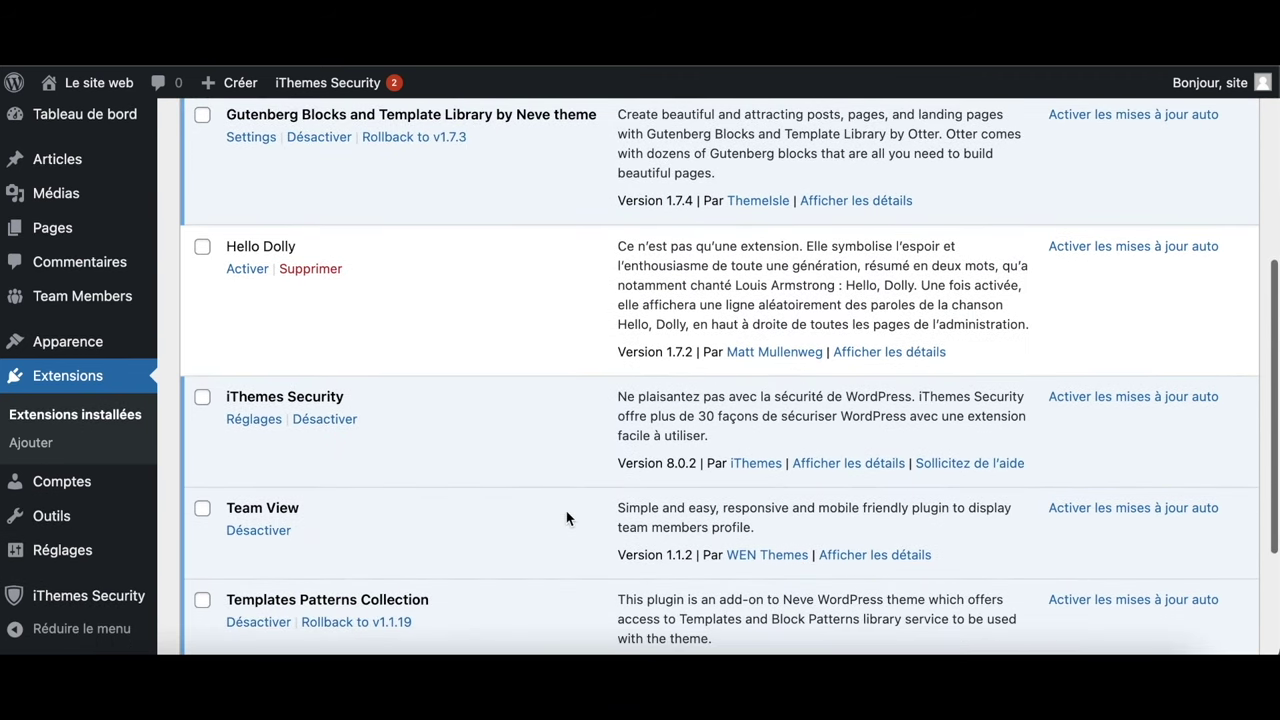
click(254, 417)
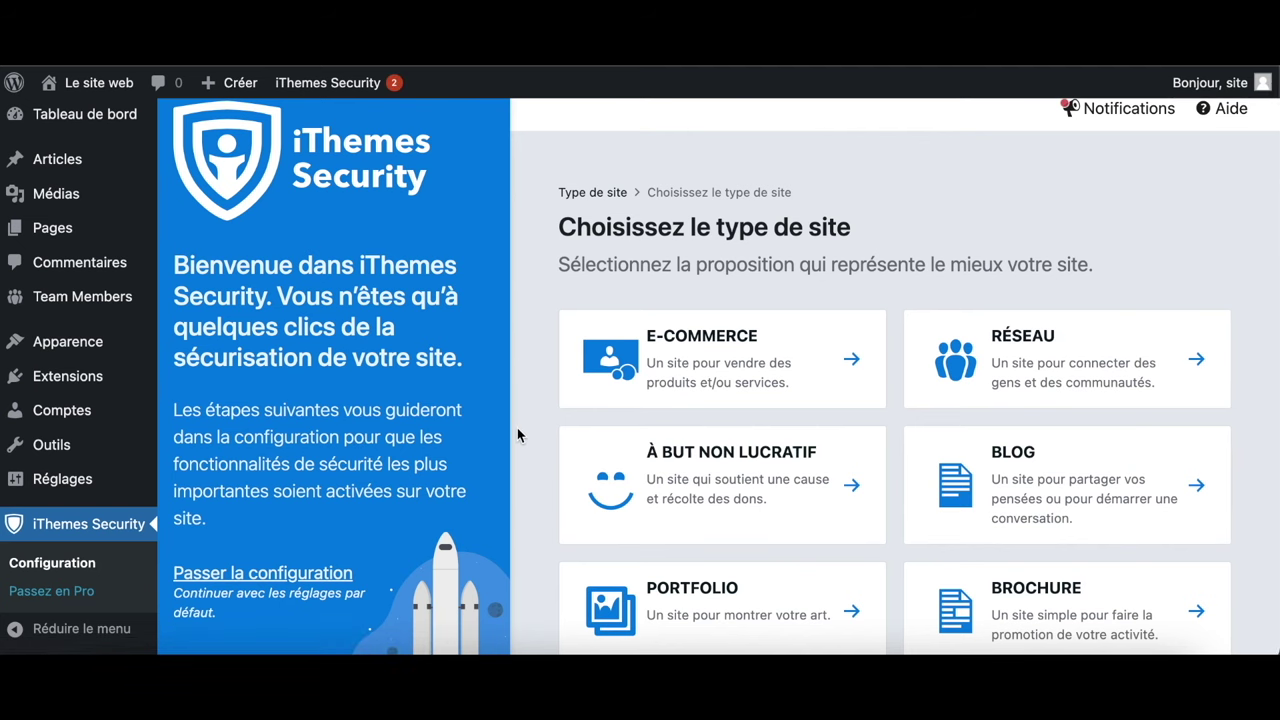
Choose Blog as the site type and declare it a personal site
scroll(1024, 428, down, 2)
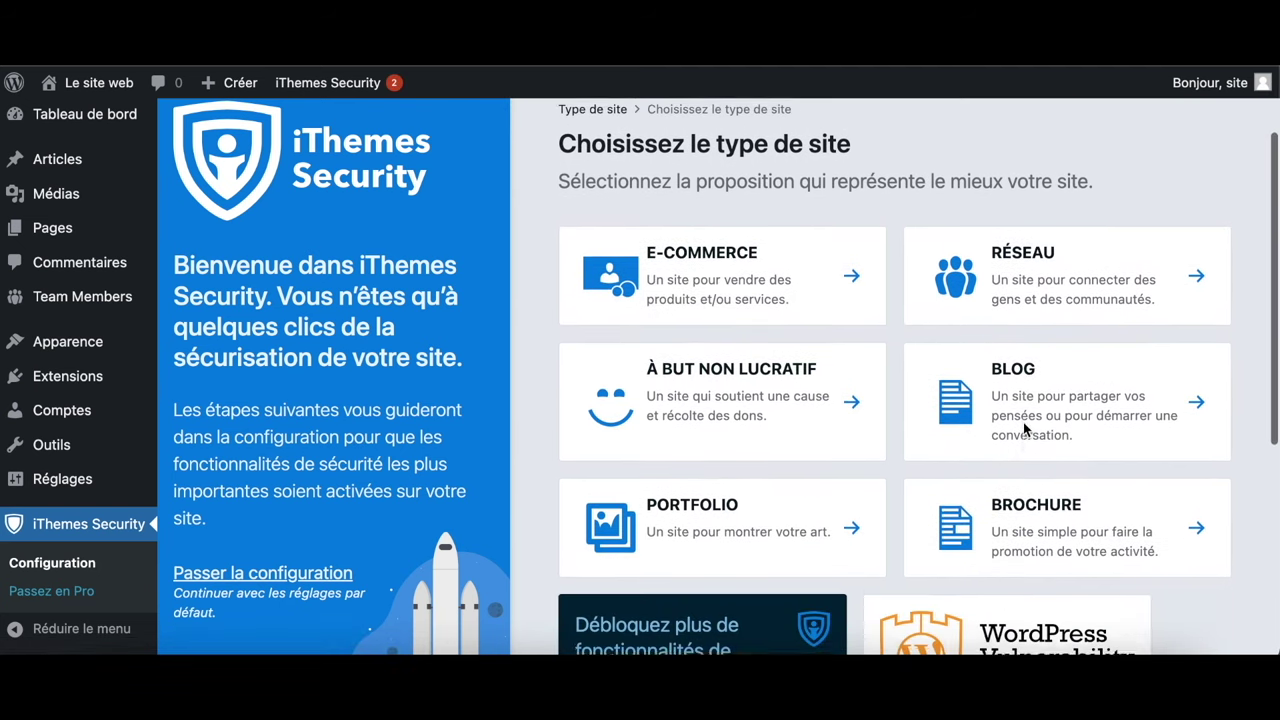
scroll(1023, 425, down, 4)
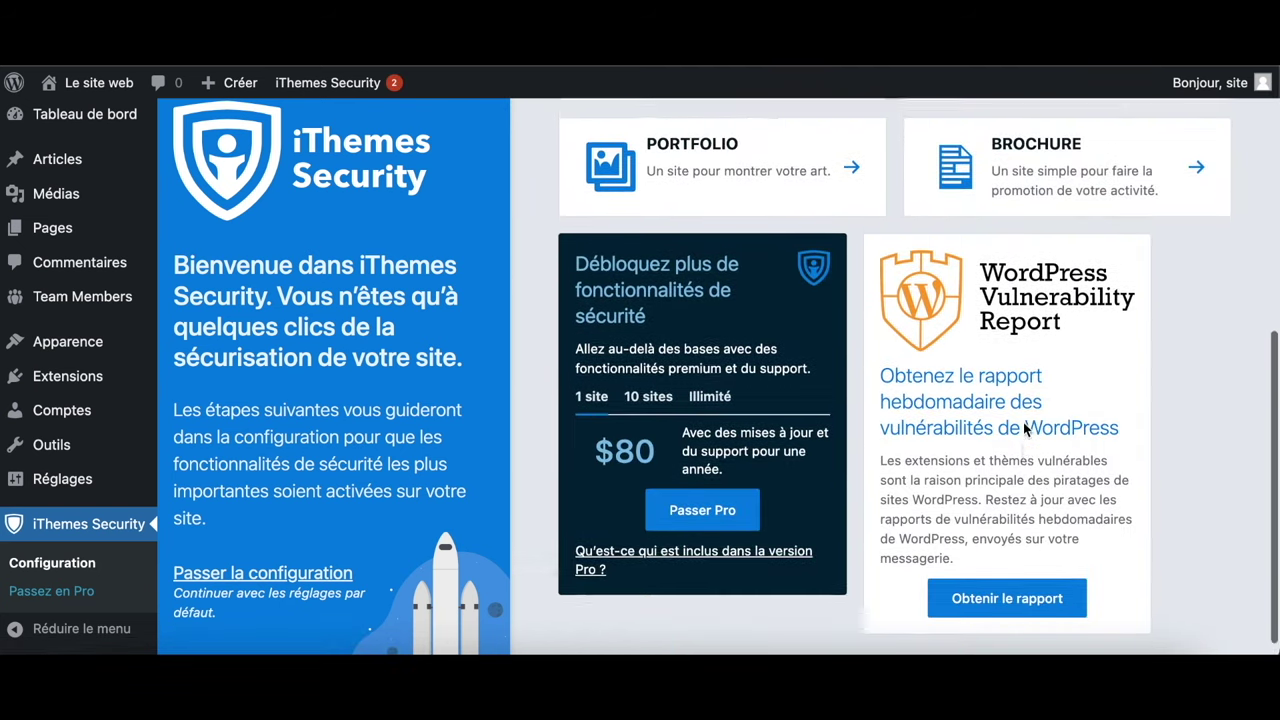
scroll(1023, 422, up, 4)
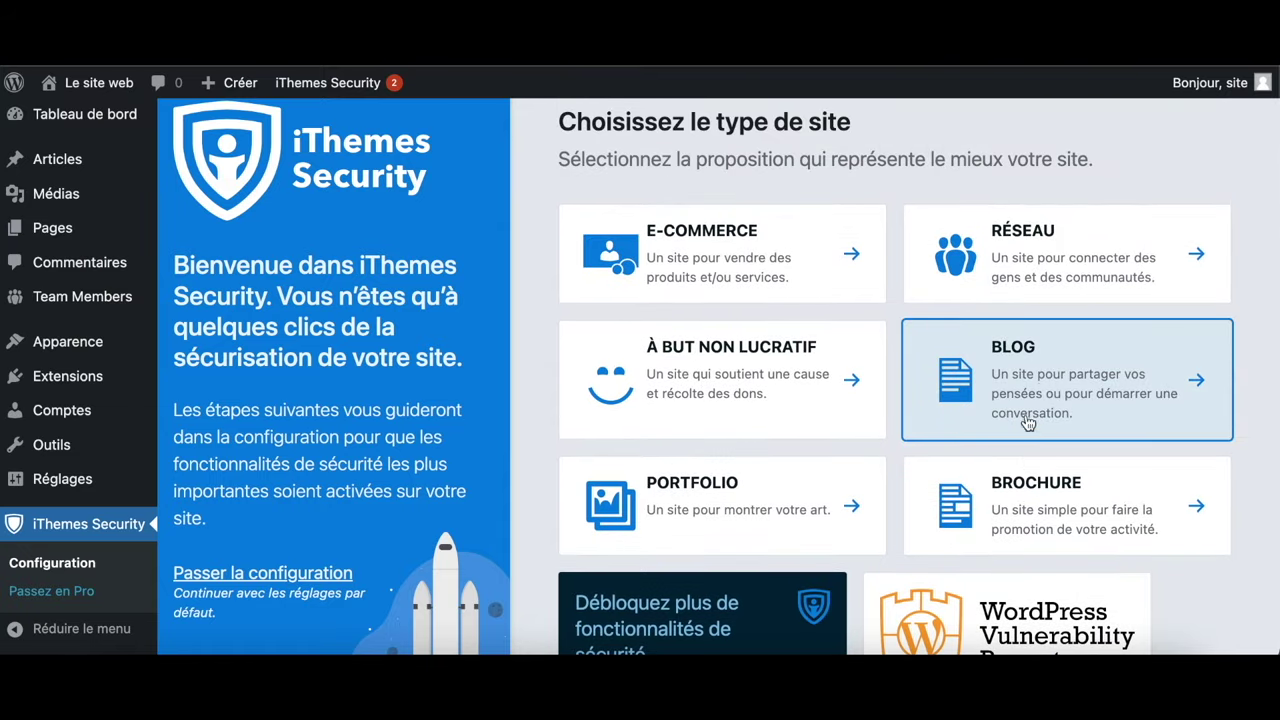
click(1005, 390)
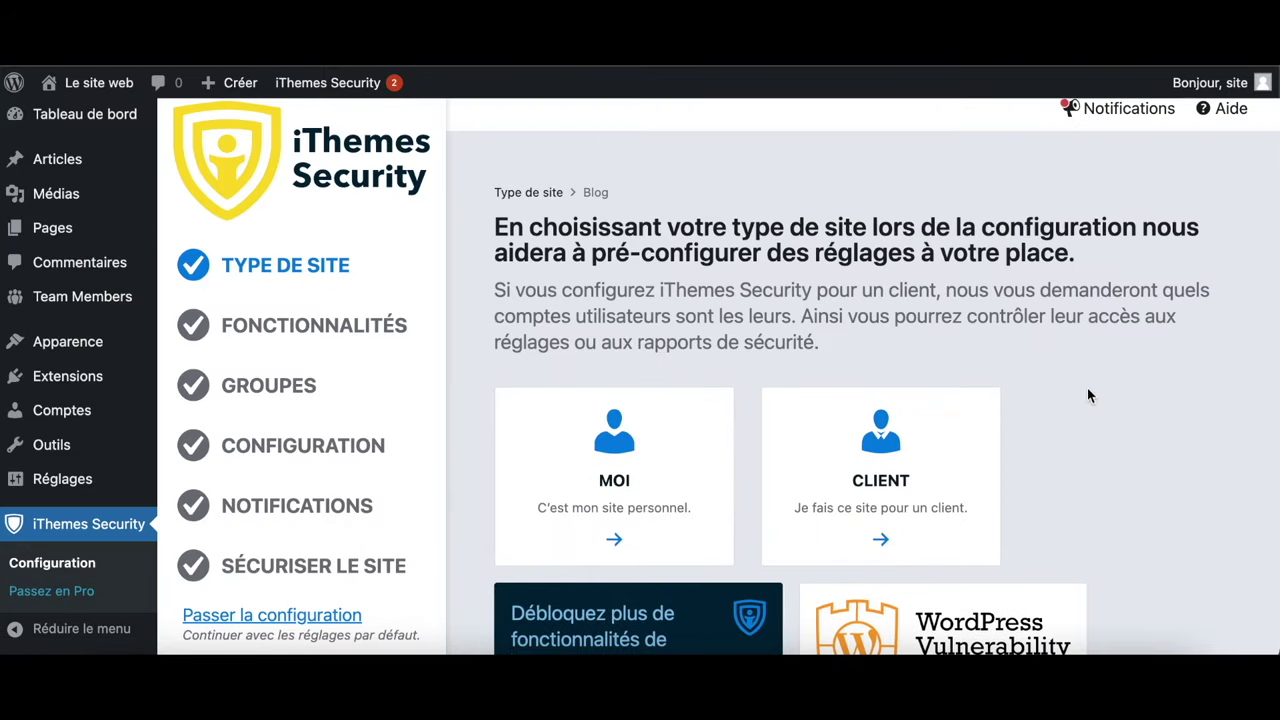
click(661, 492)
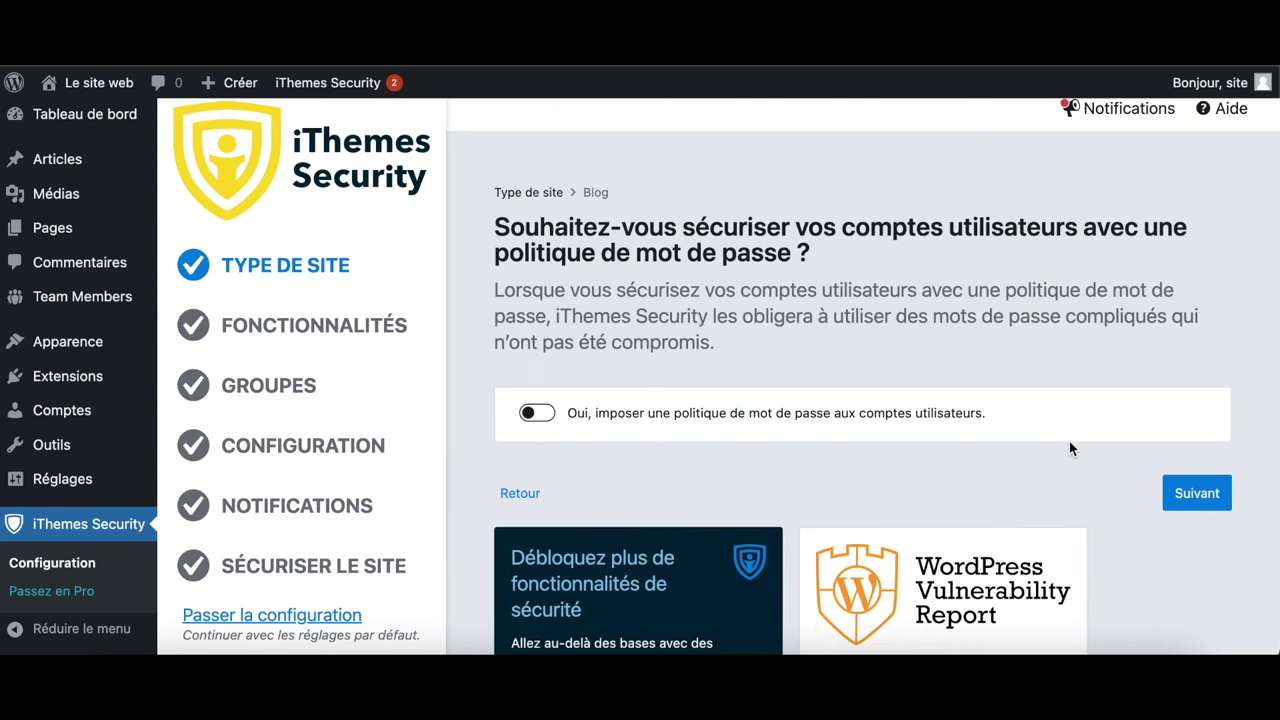
Advance past the password policy, lockout and utilities features to the Groupes step
click(1200, 490)
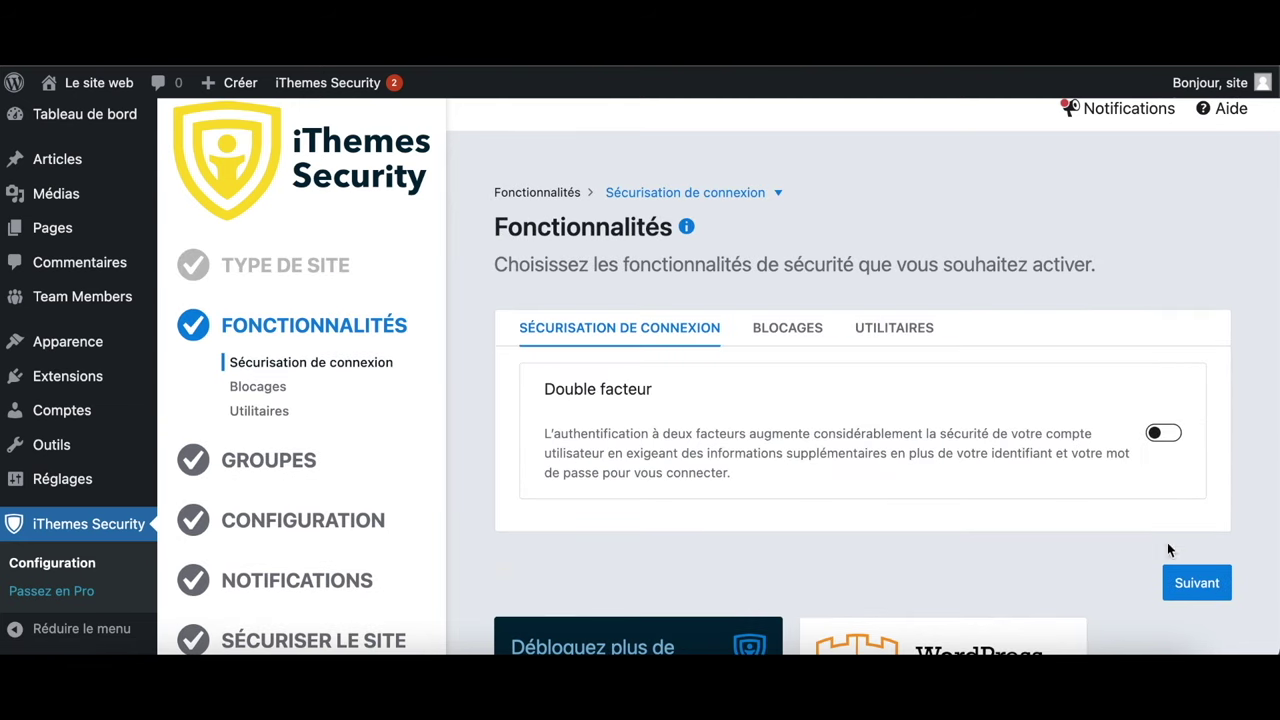
click(1193, 582)
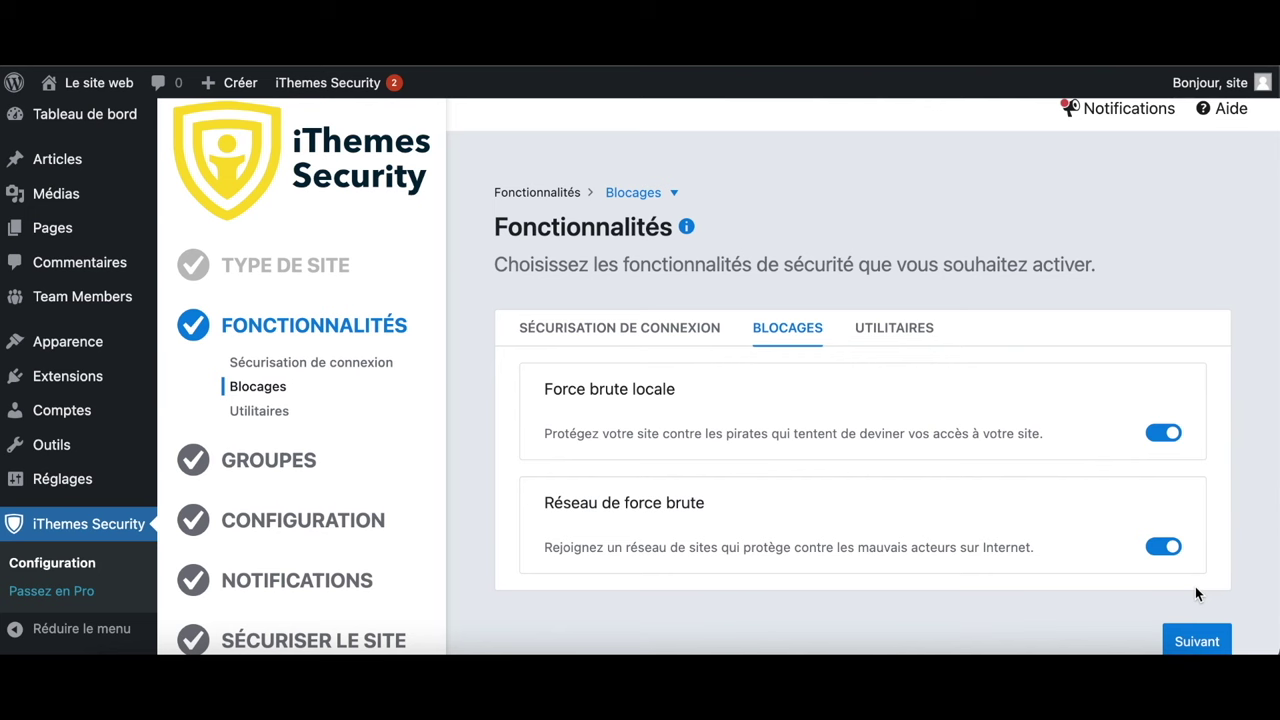
scroll(1195, 590, down, 1)
click(1197, 483)
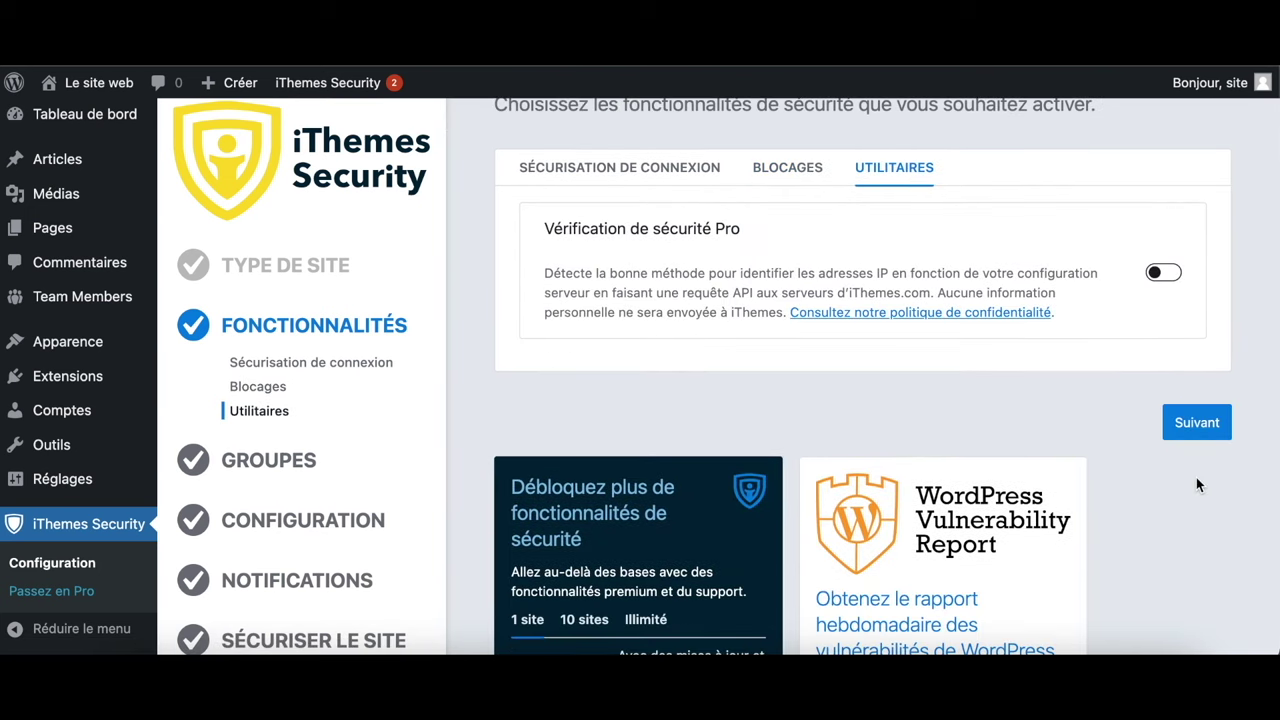
click(1186, 430)
scroll(1185, 440, down, 5)
scroll(1185, 440, down, 1)
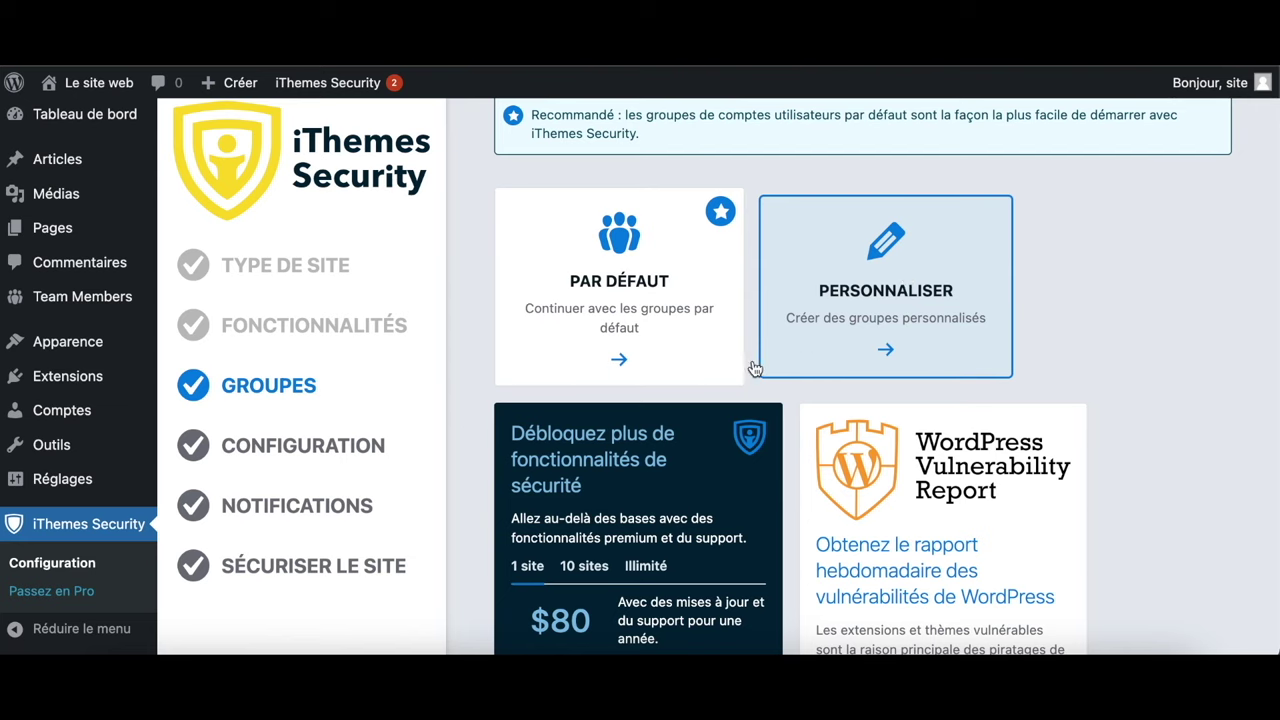
Keep the default user groups, skip group settings, and continue through general configuration
click(661, 329)
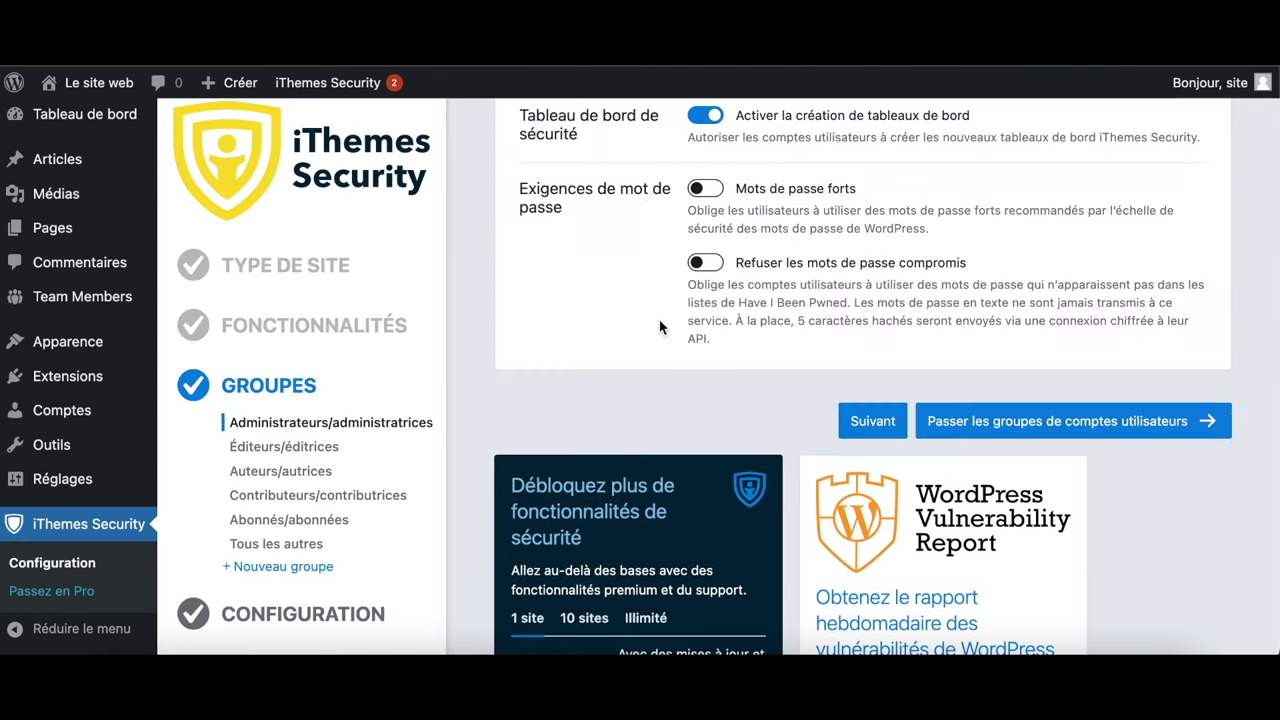
scroll(731, 415, up, 3)
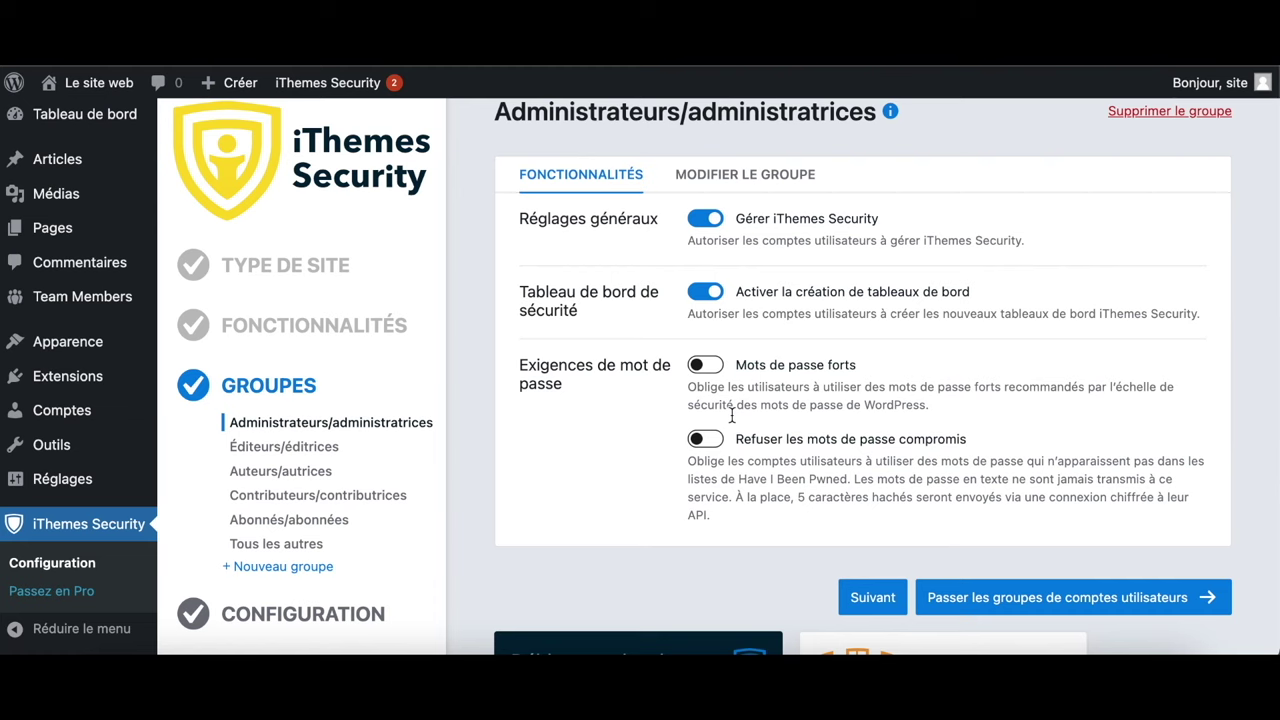
click(1011, 597)
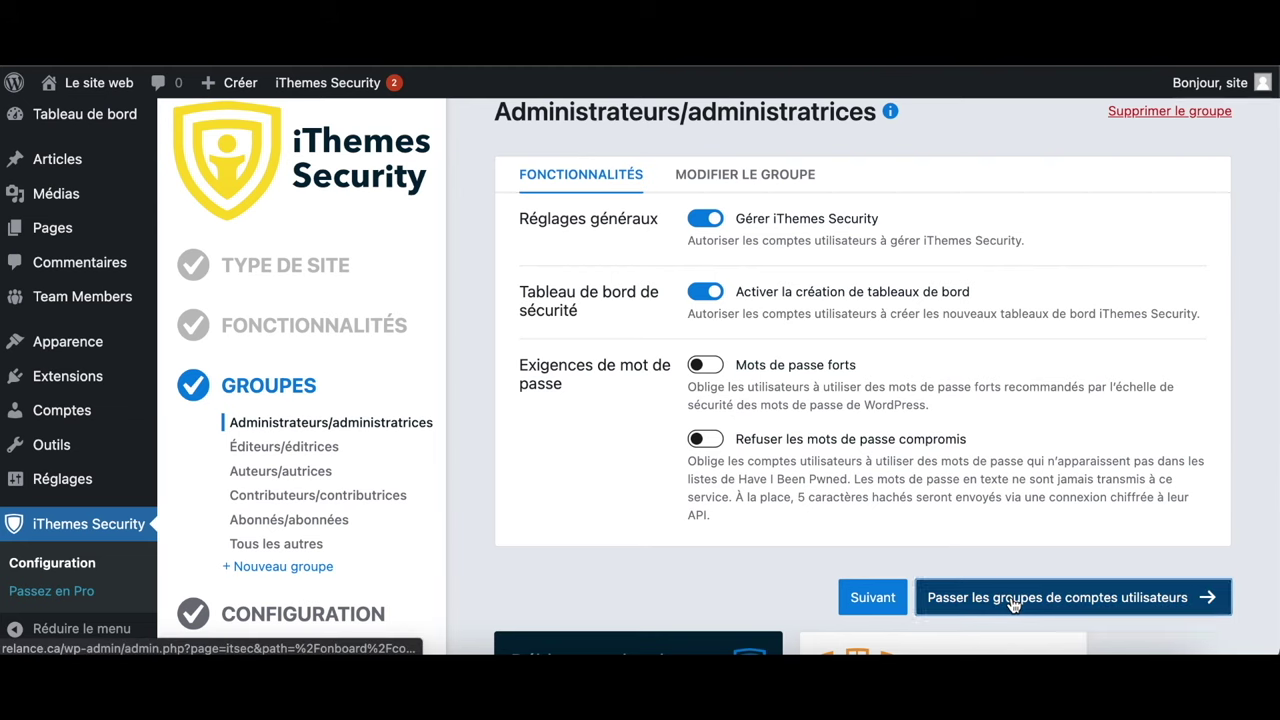
click(625, 475)
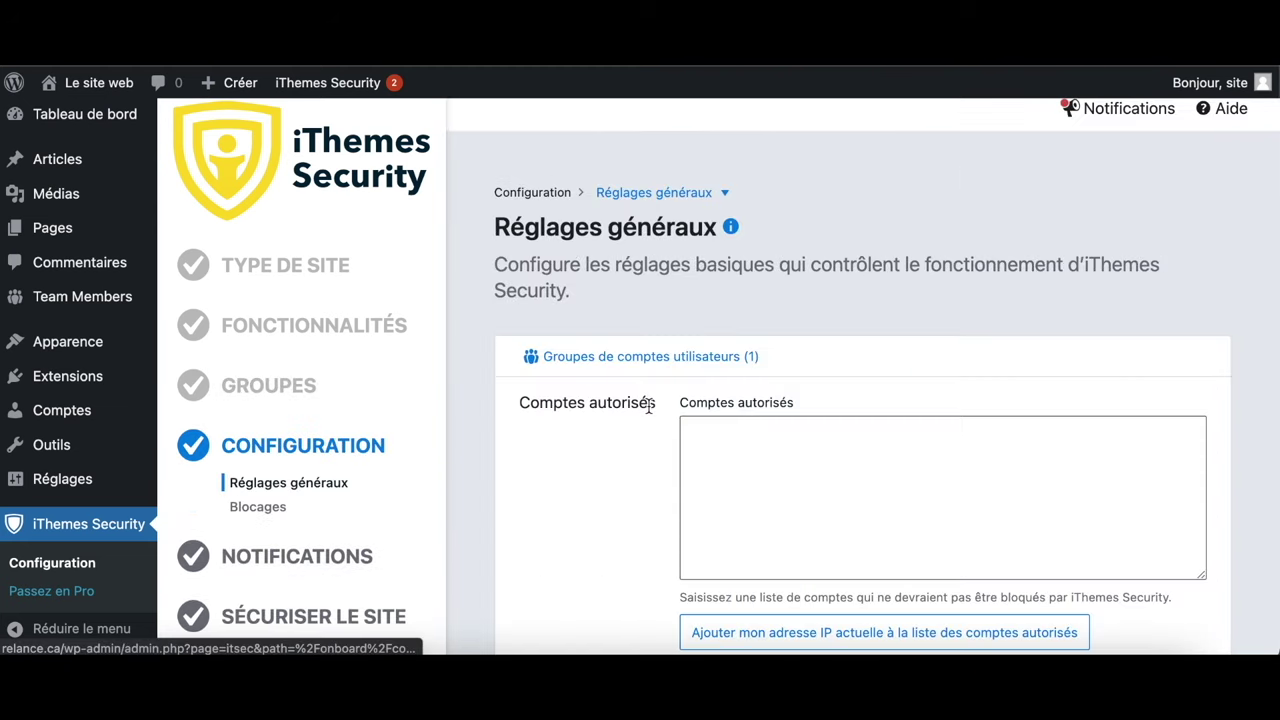
scroll(826, 520, down, 5)
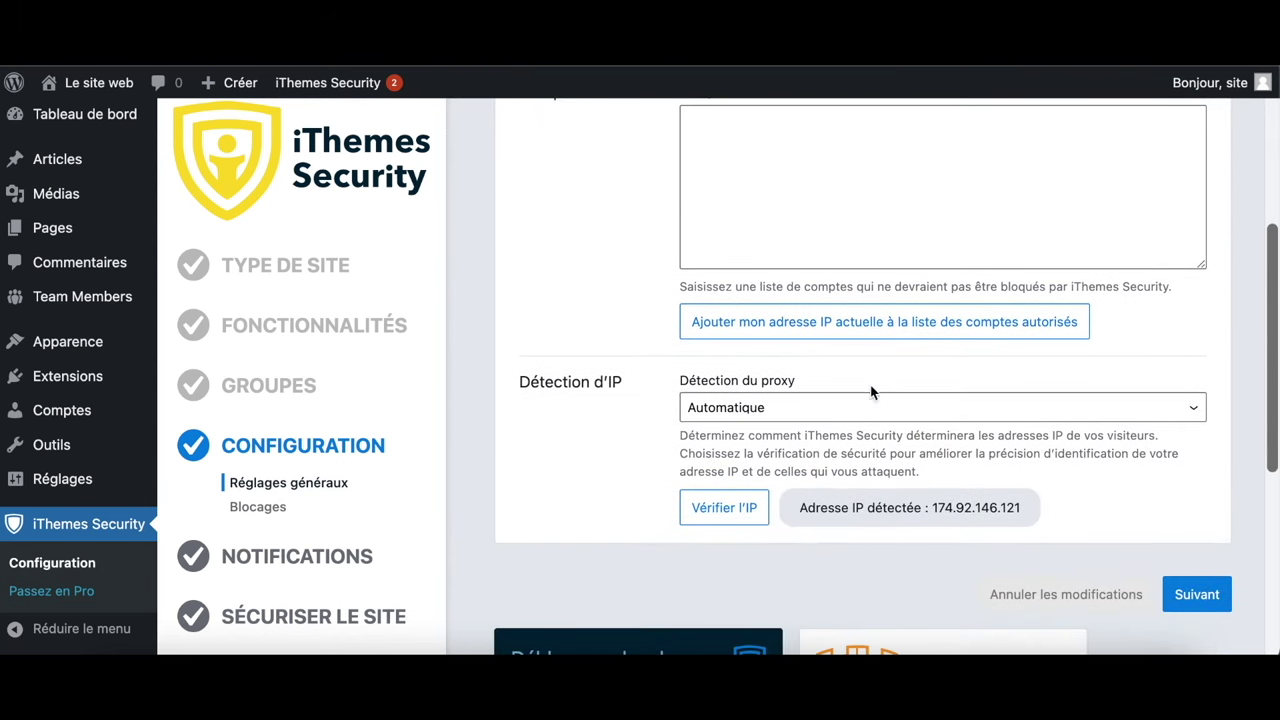
click(1190, 594)
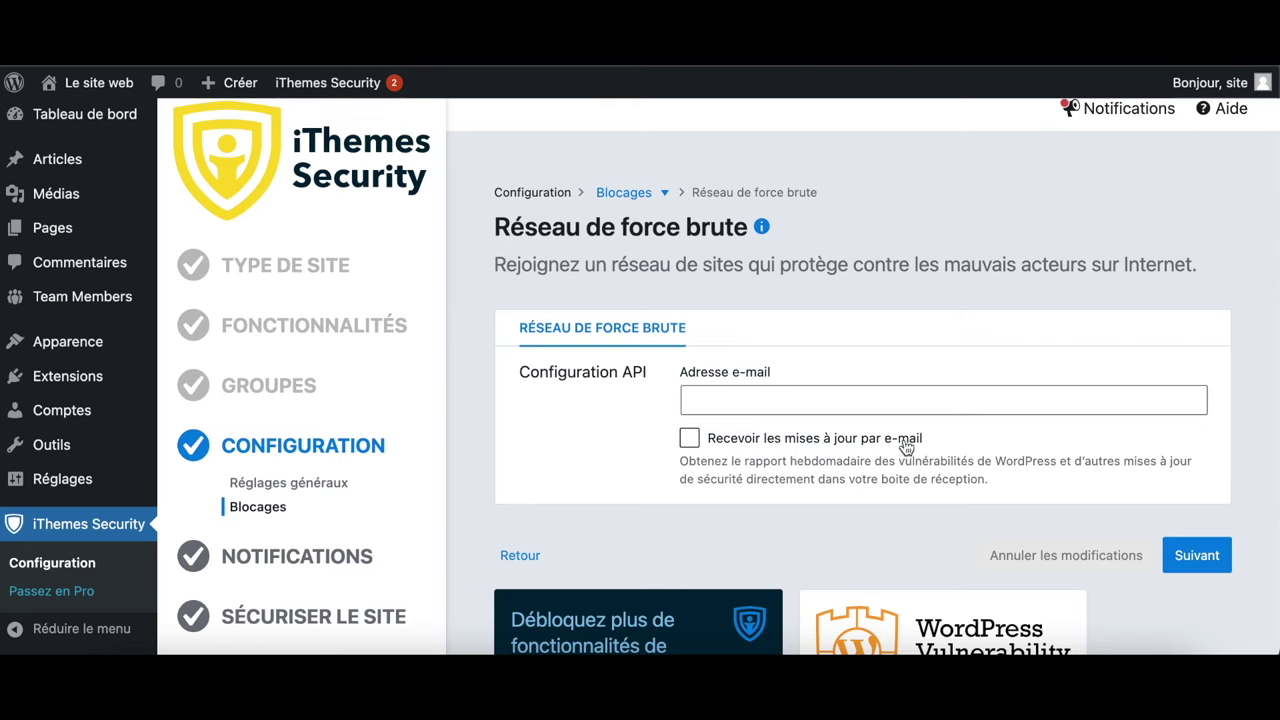
Enter the brute force network e-mail and advance to the Notifications centre
click(888, 401)
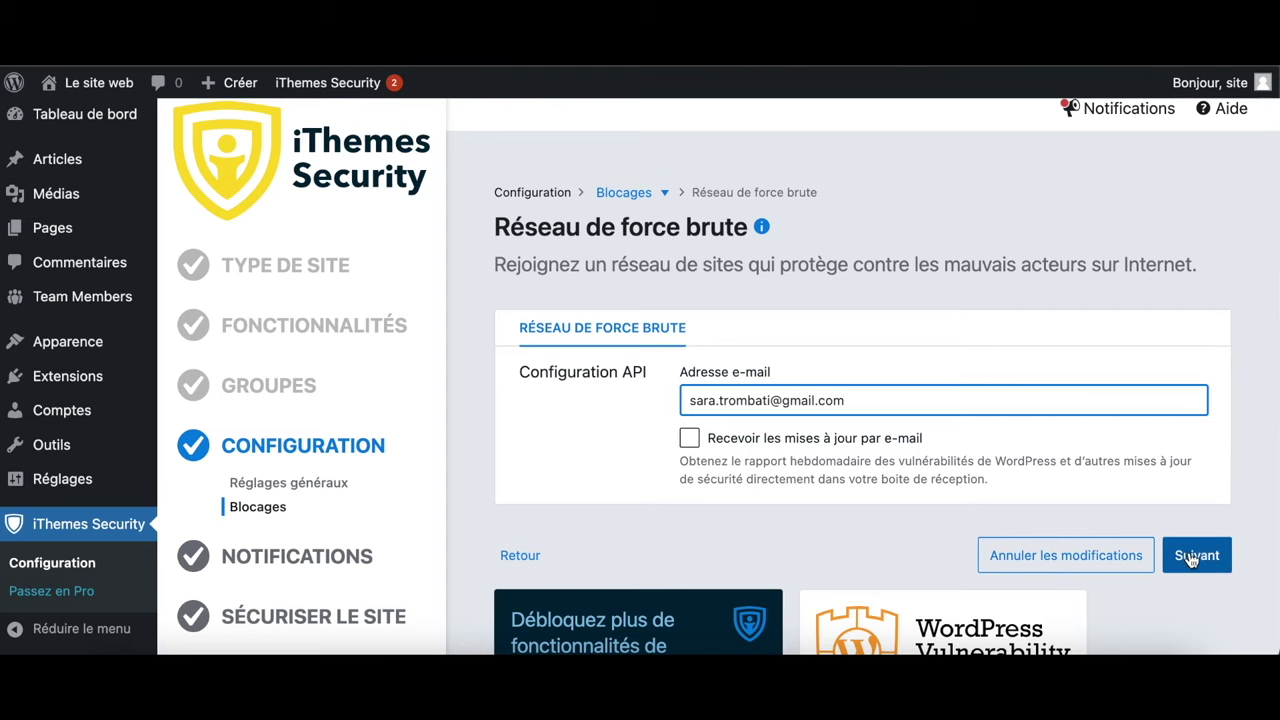
click(1195, 555)
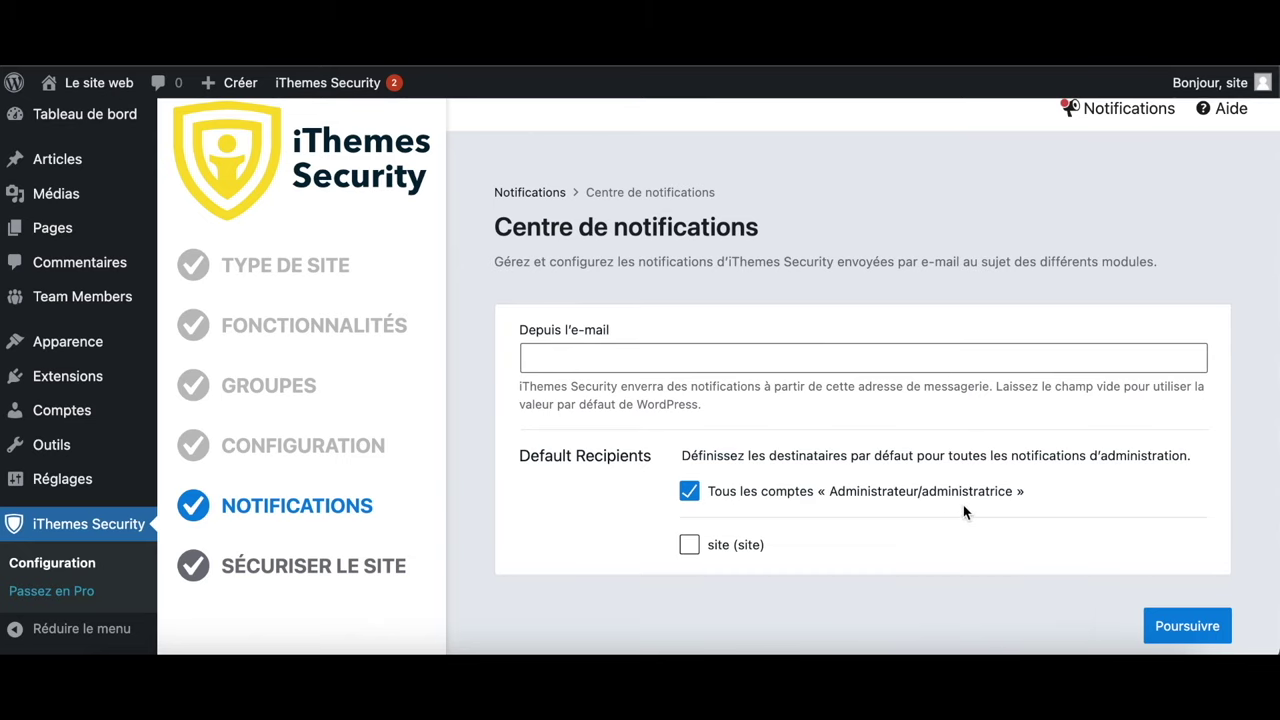
Secure the site and review the security features activated and settings configured
click(1190, 625)
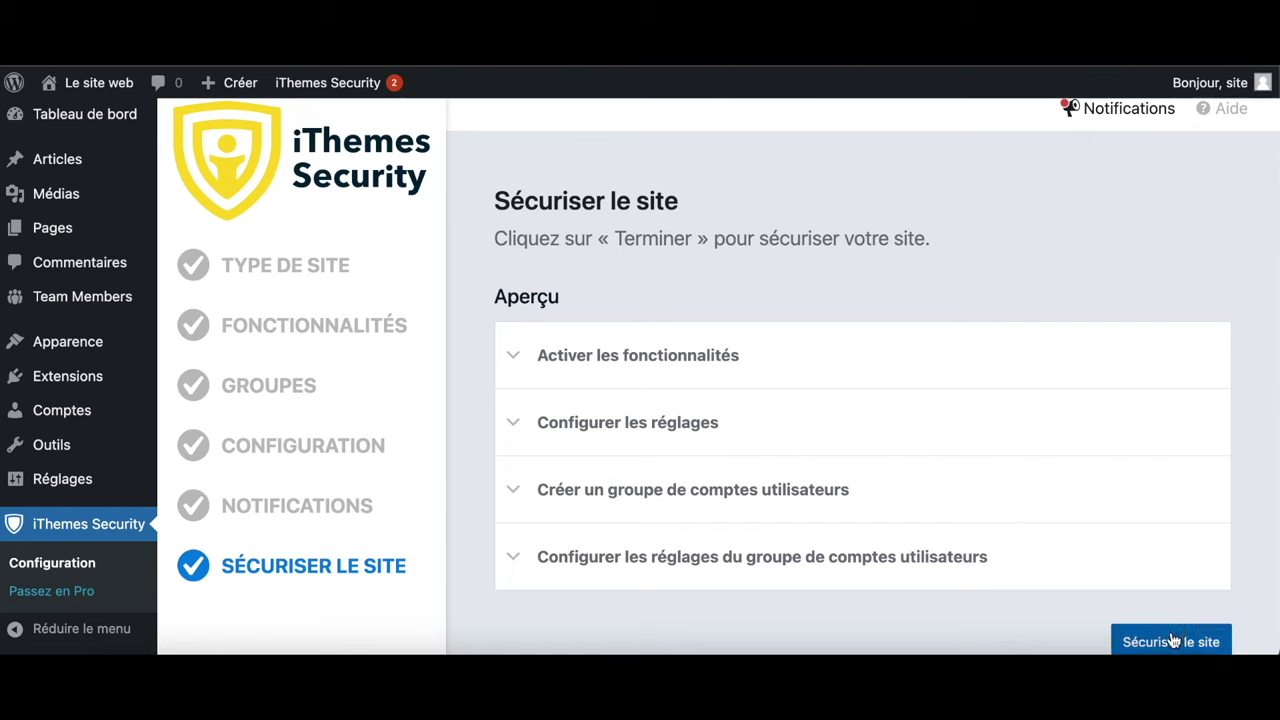
click(1174, 640)
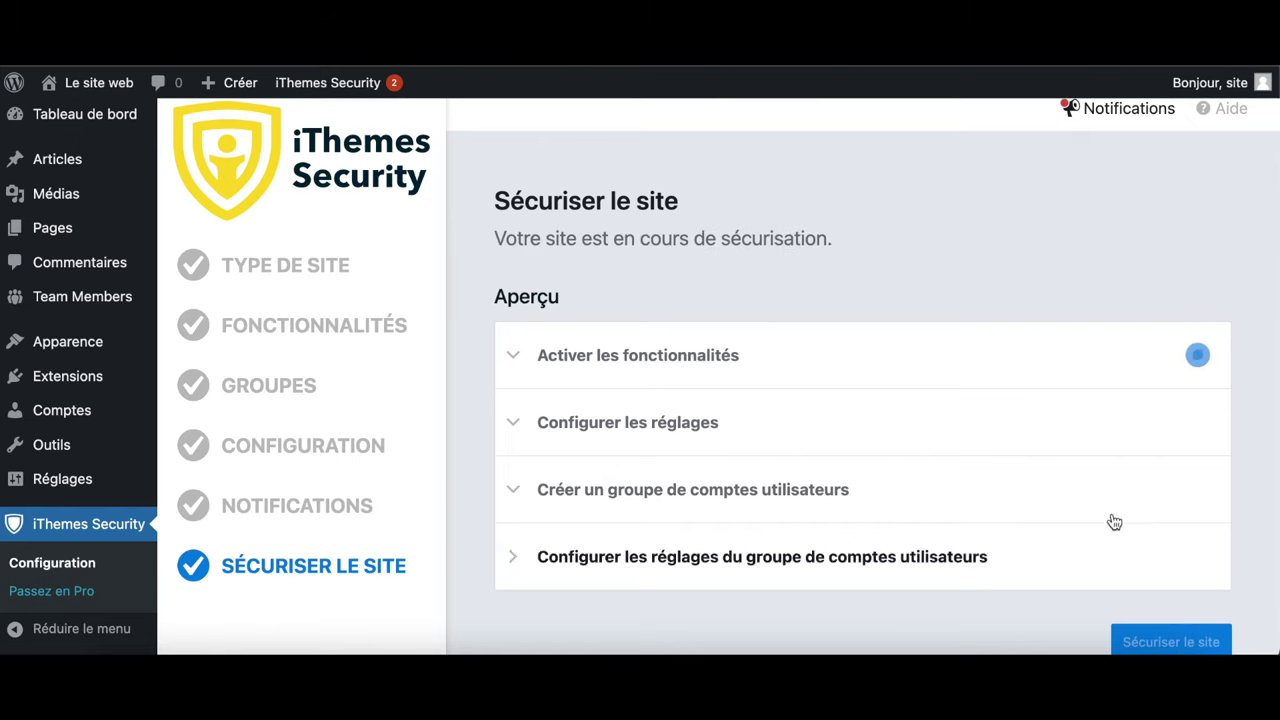
click(518, 357)
scroll(537, 449, down, 3)
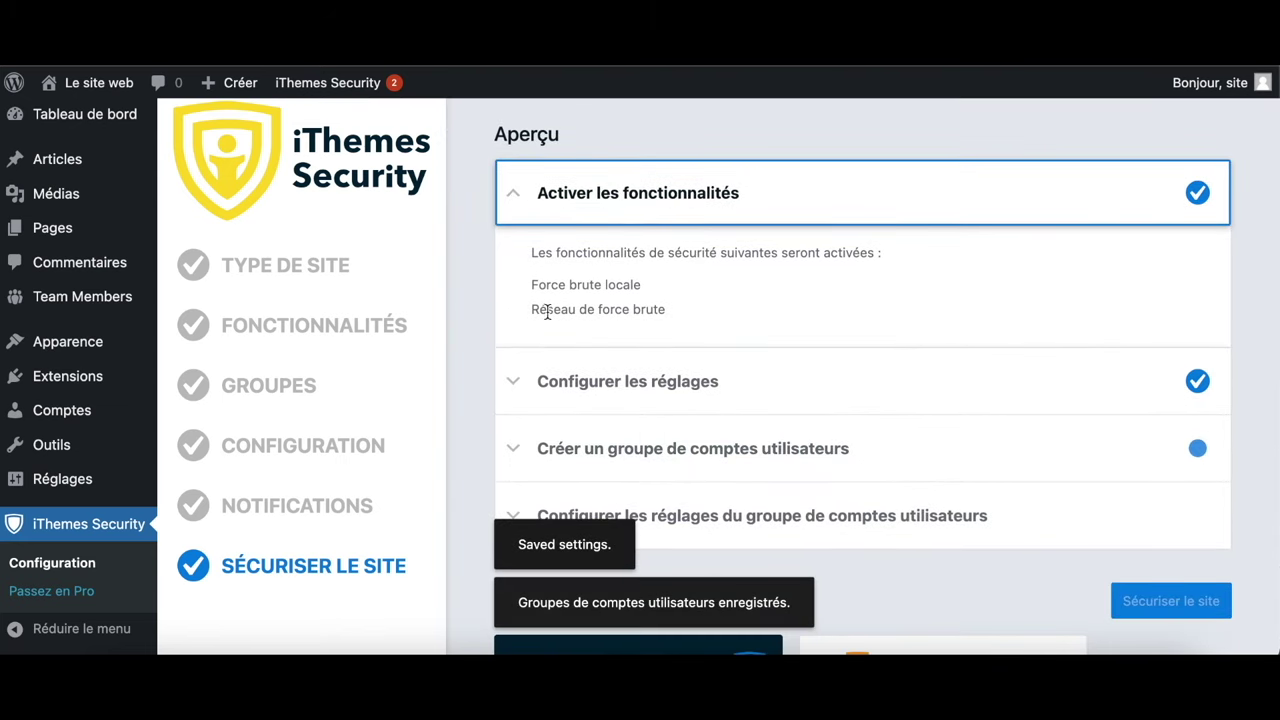
click(517, 383)
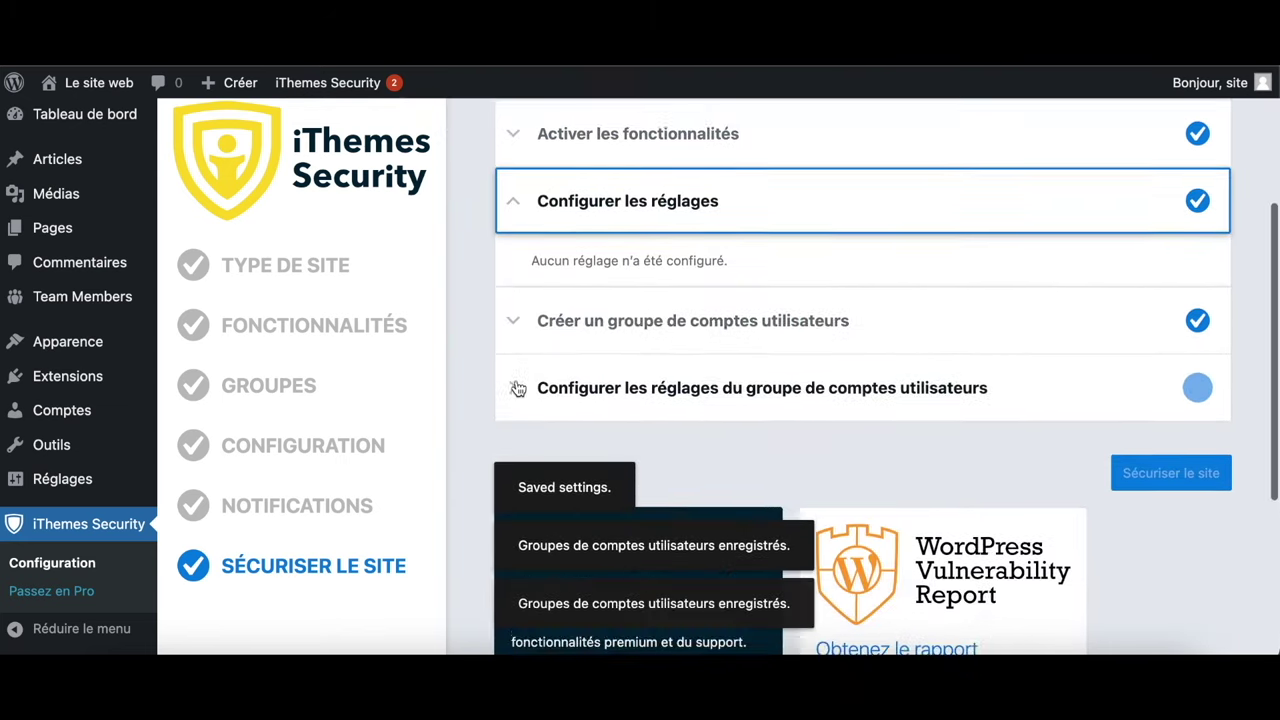
scroll(516, 386, down, 2)
Review the created user groups and their per-group features, then complete the wizard
click(520, 255)
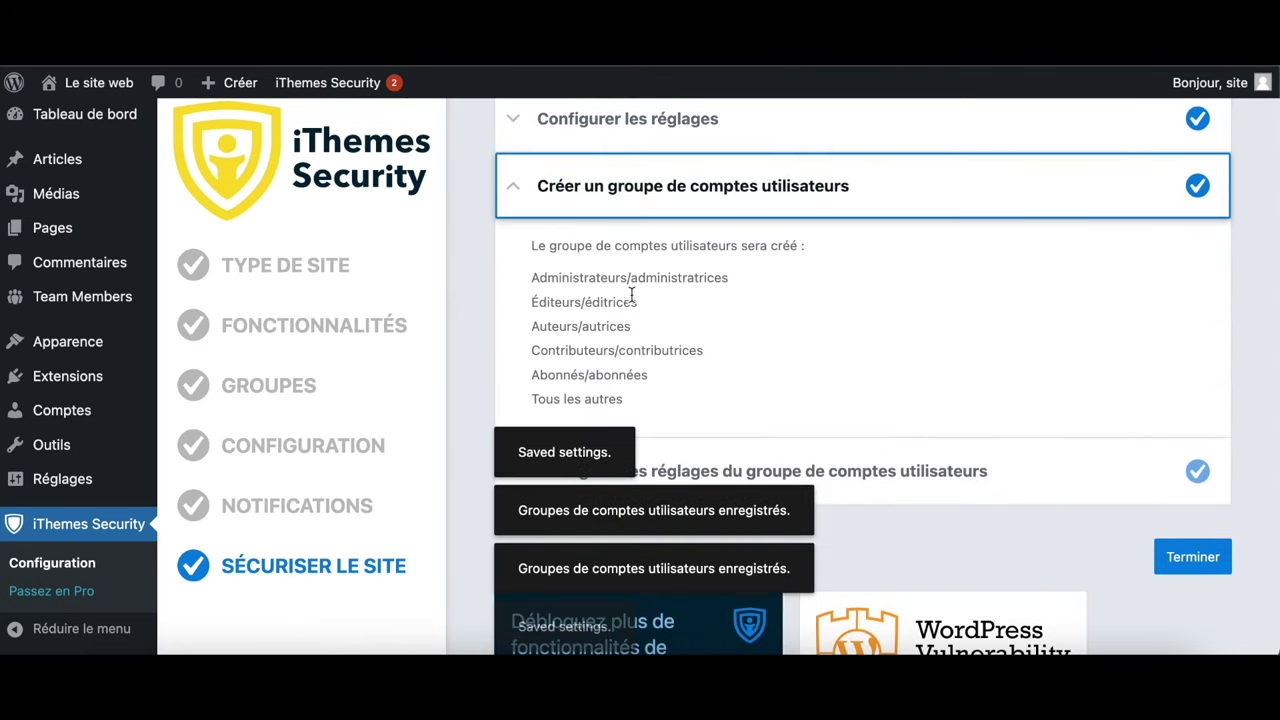
scroll(586, 349, down, 5)
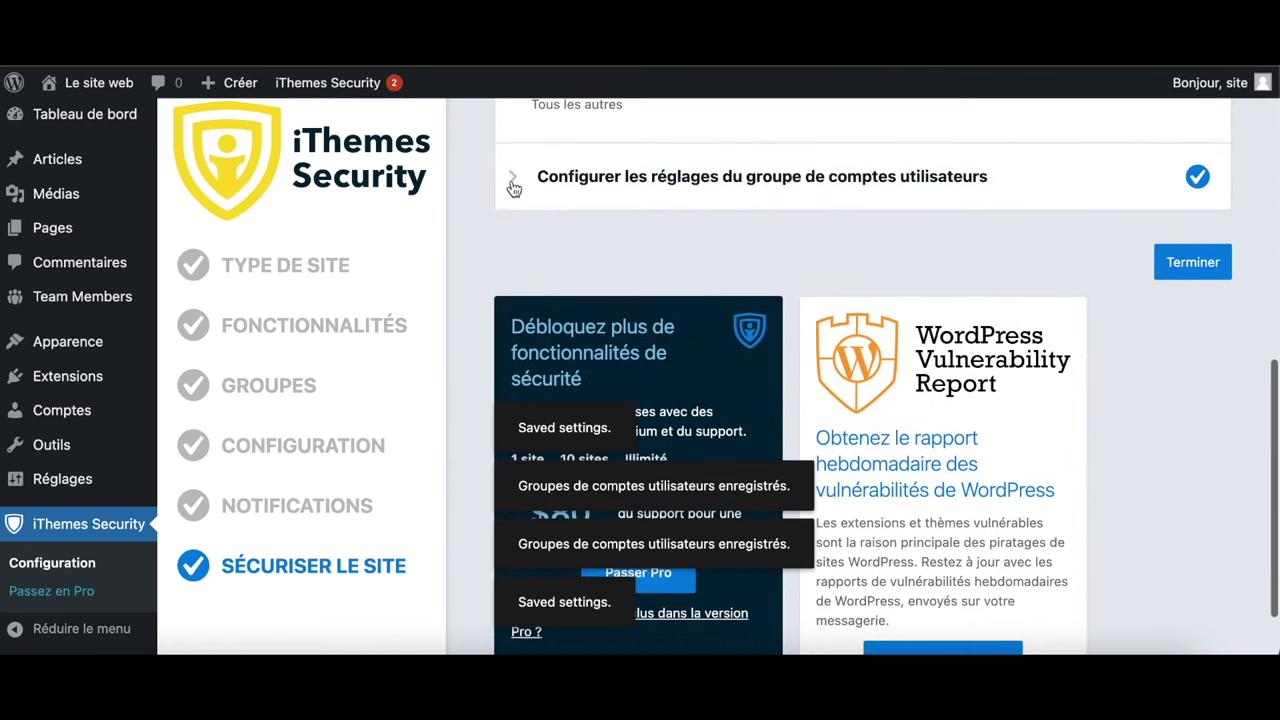
click(513, 188)
scroll(591, 288, down, 3)
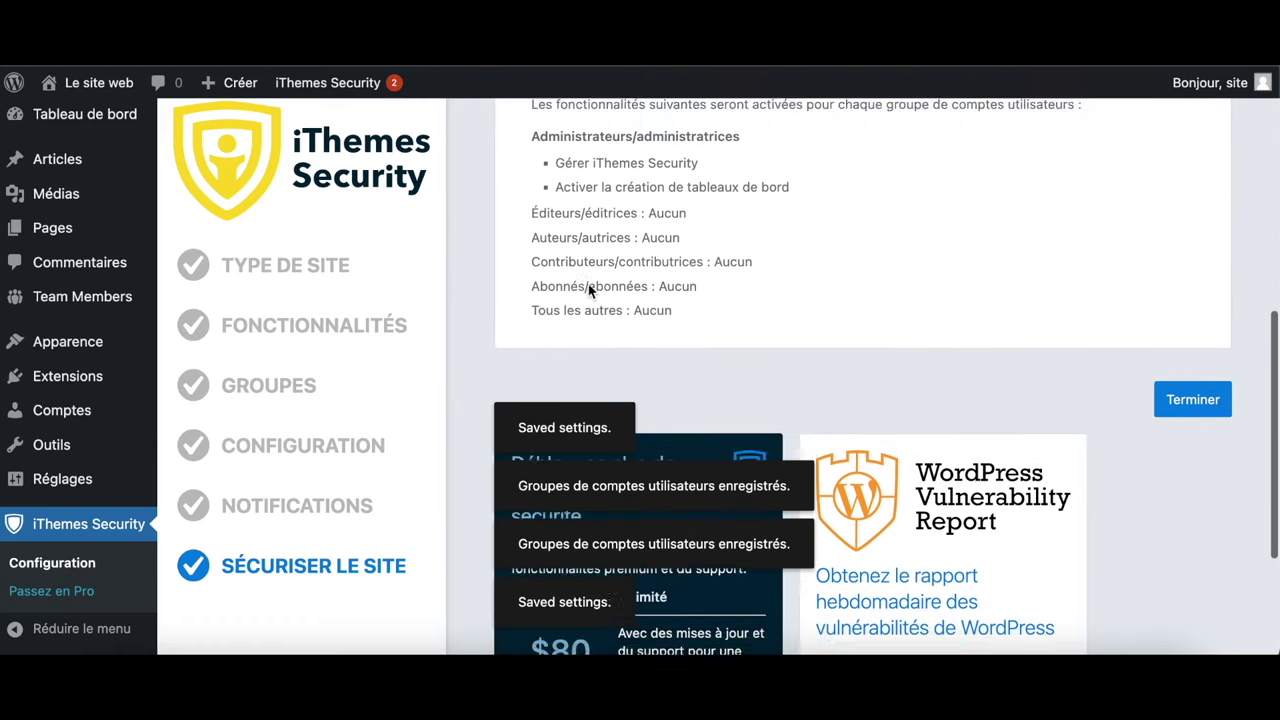
scroll(1144, 445, down, 3)
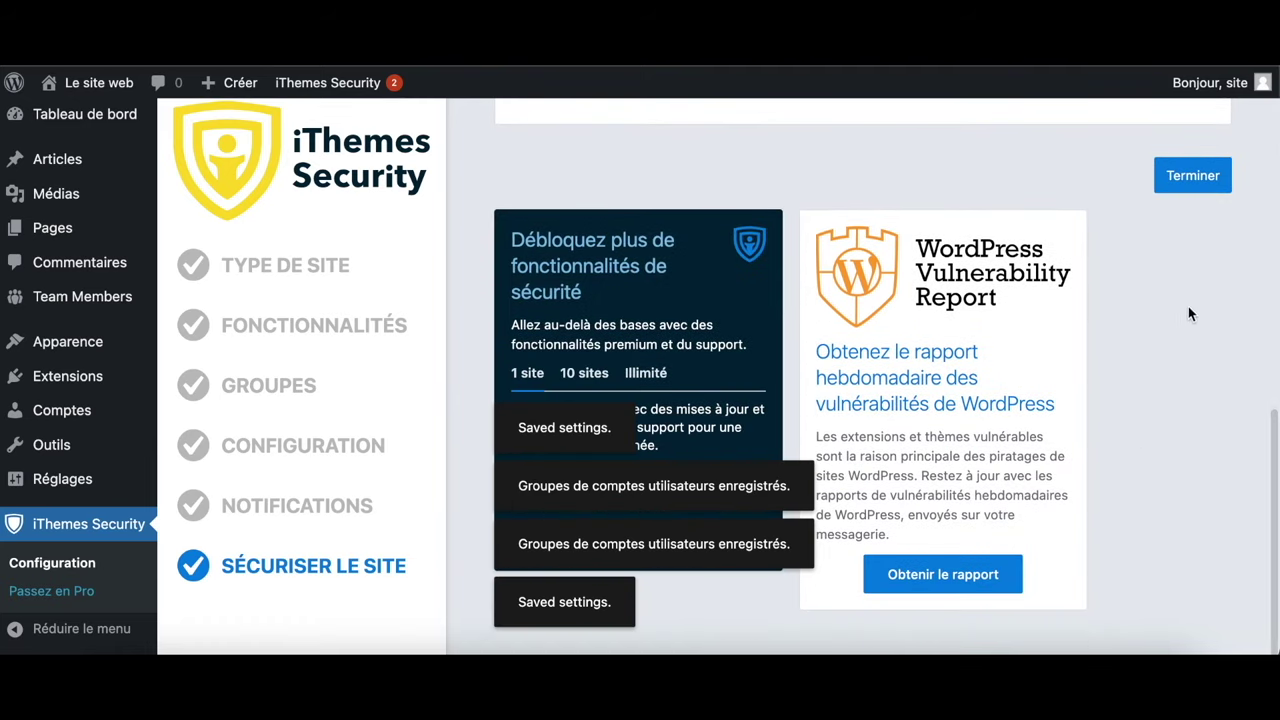
click(1190, 175)
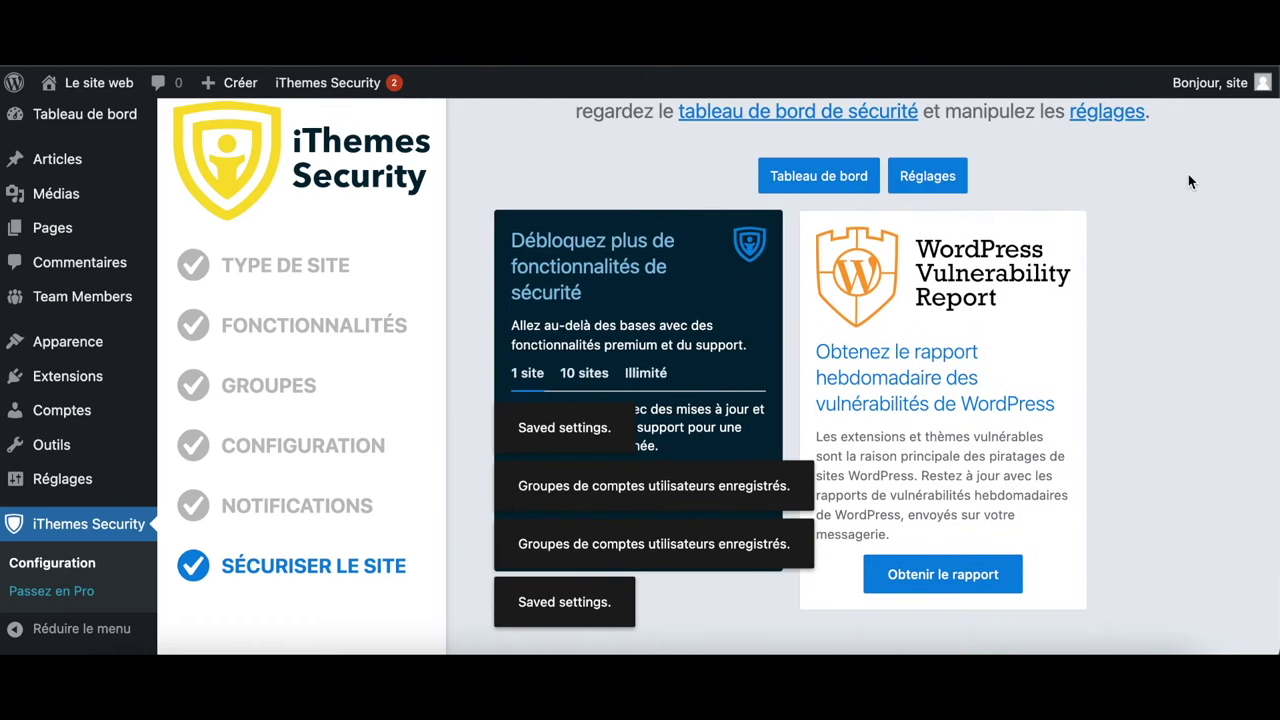
scroll(1188, 181, up, 3)
scroll(1188, 181, down, 1)
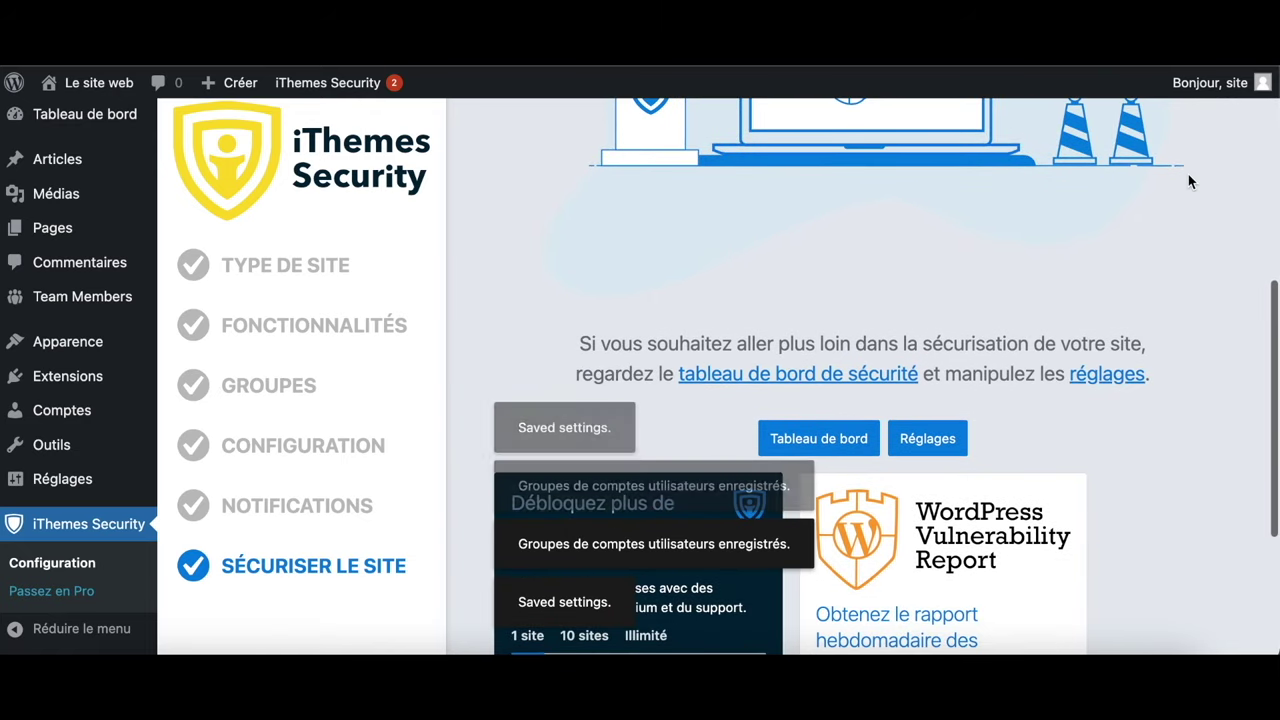
click(833, 439)
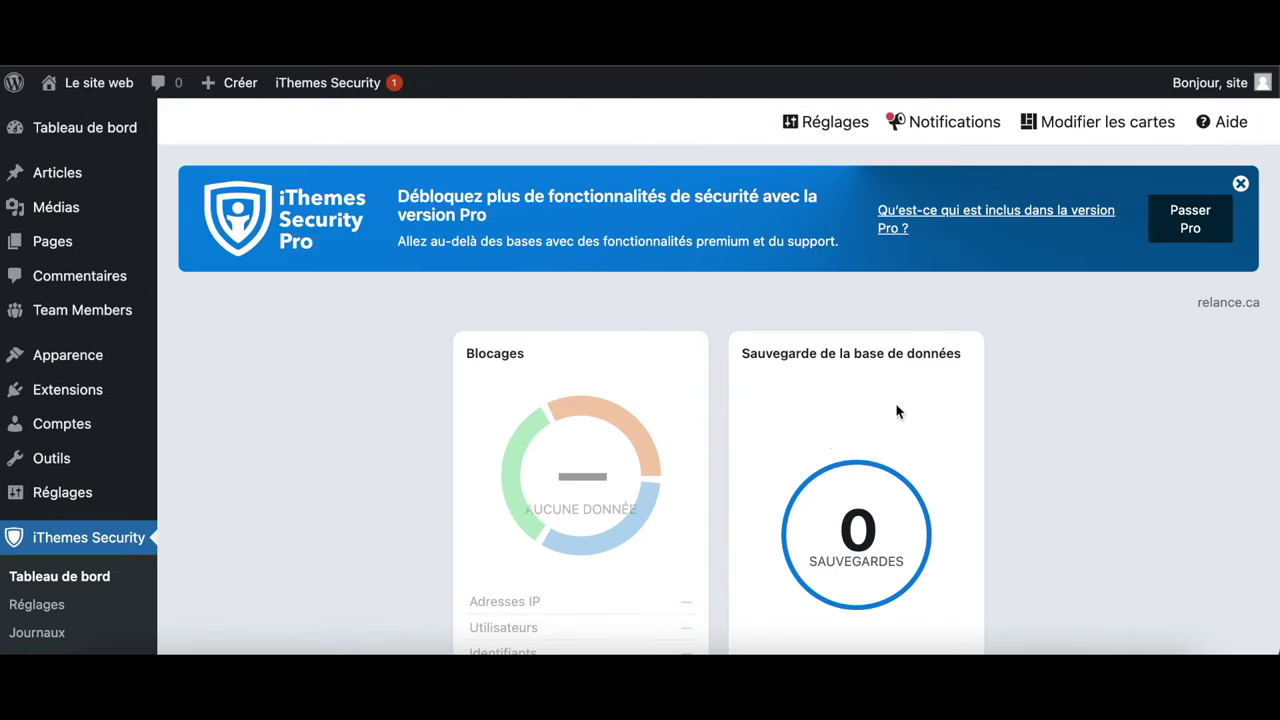
Dismiss the Pro upgrade banner and look over the Sauvegardes and brute-force attack cards
click(1240, 184)
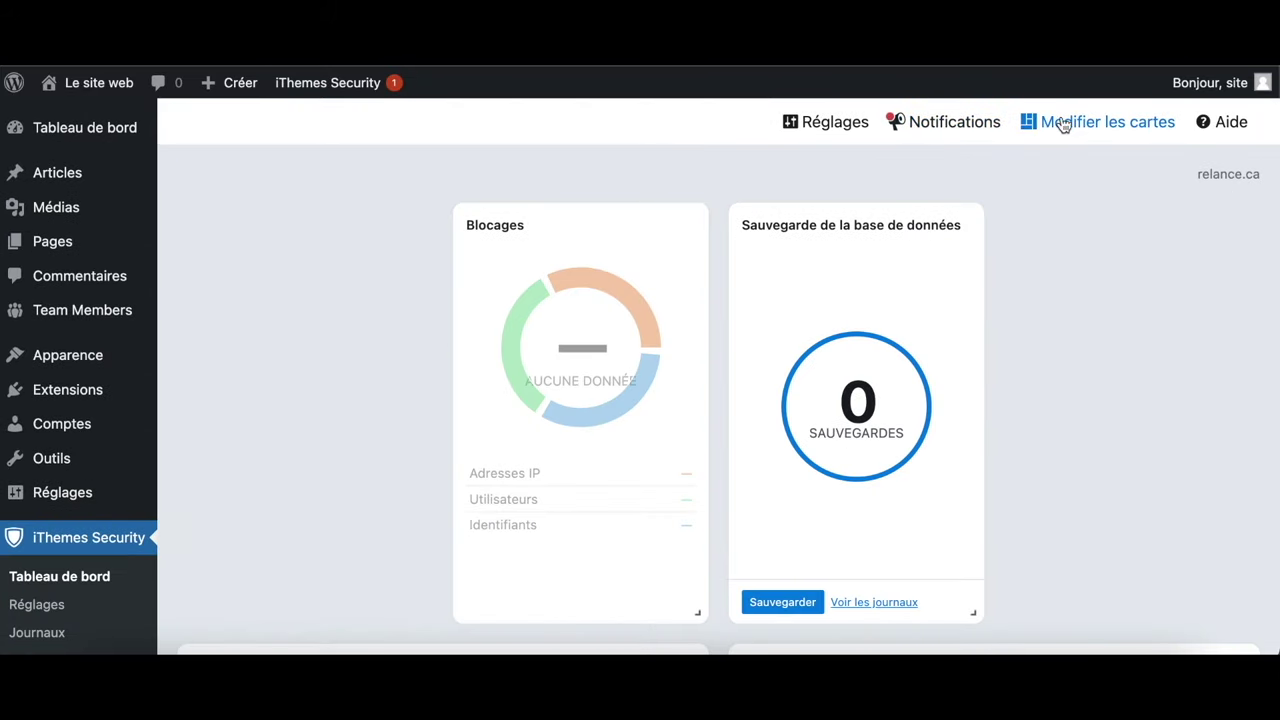
scroll(917, 383, down, 4)
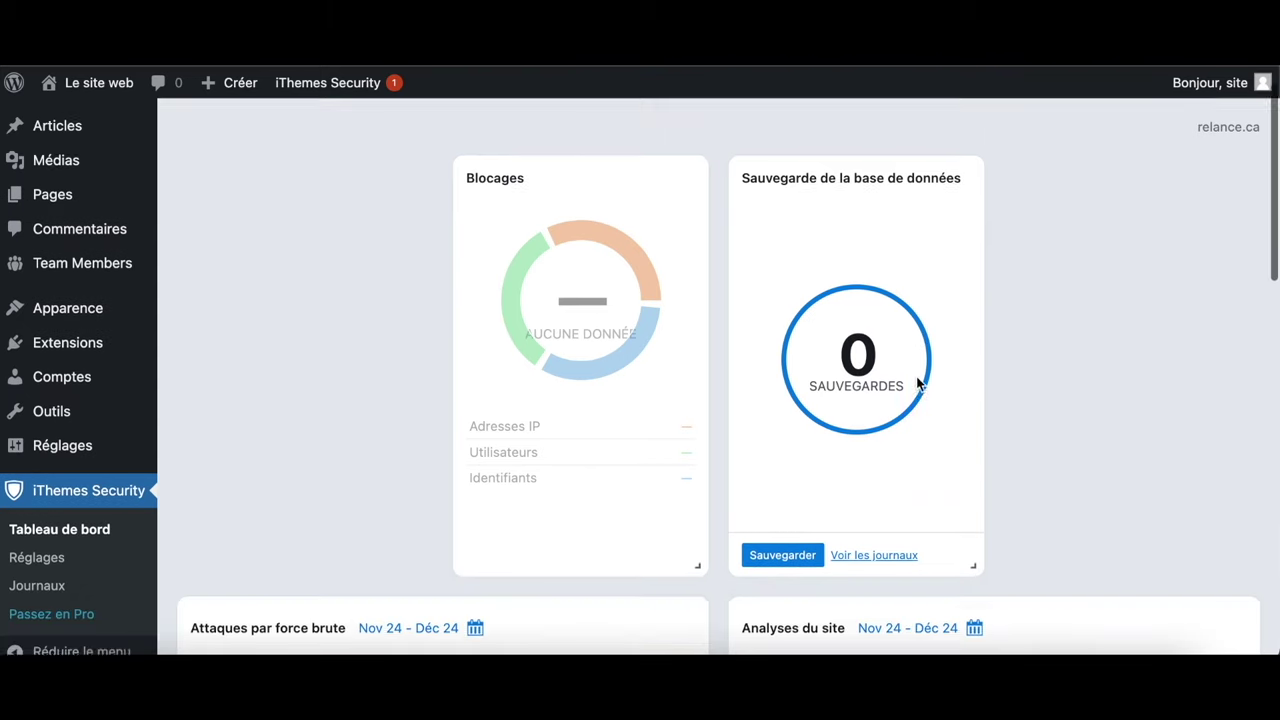
scroll(917, 383, up, 4)
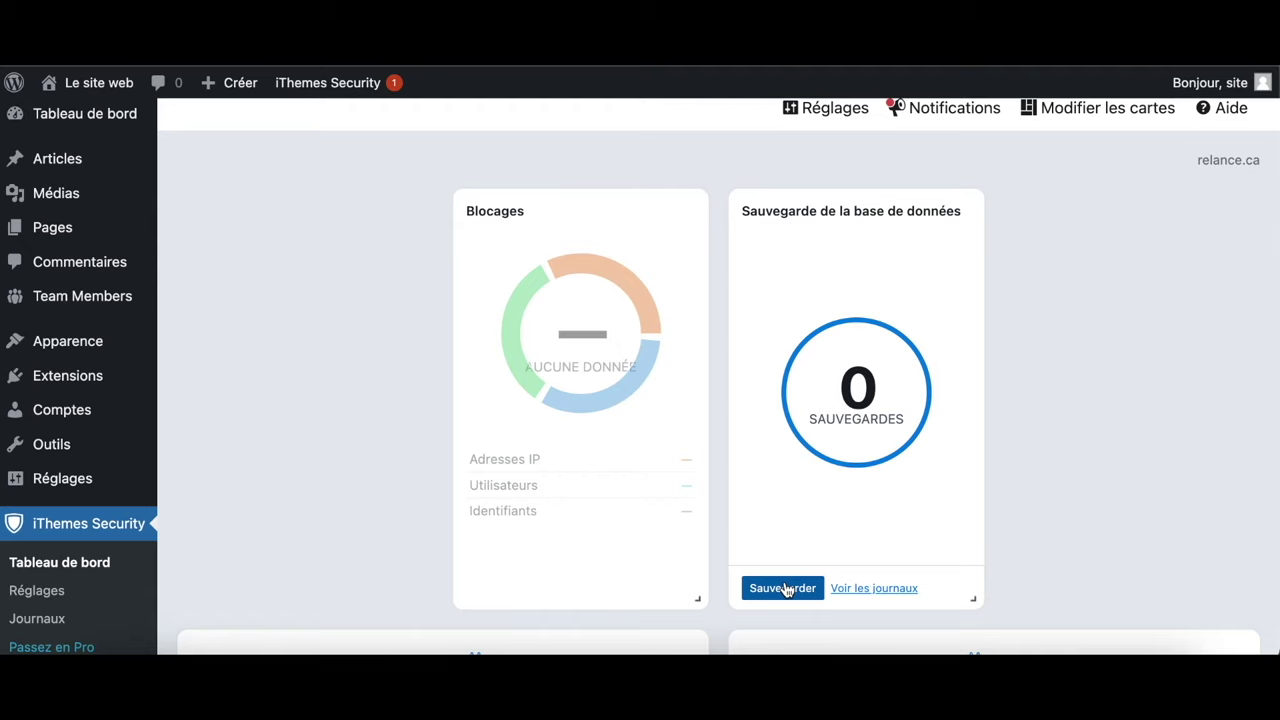
scroll(883, 517, down, 4)
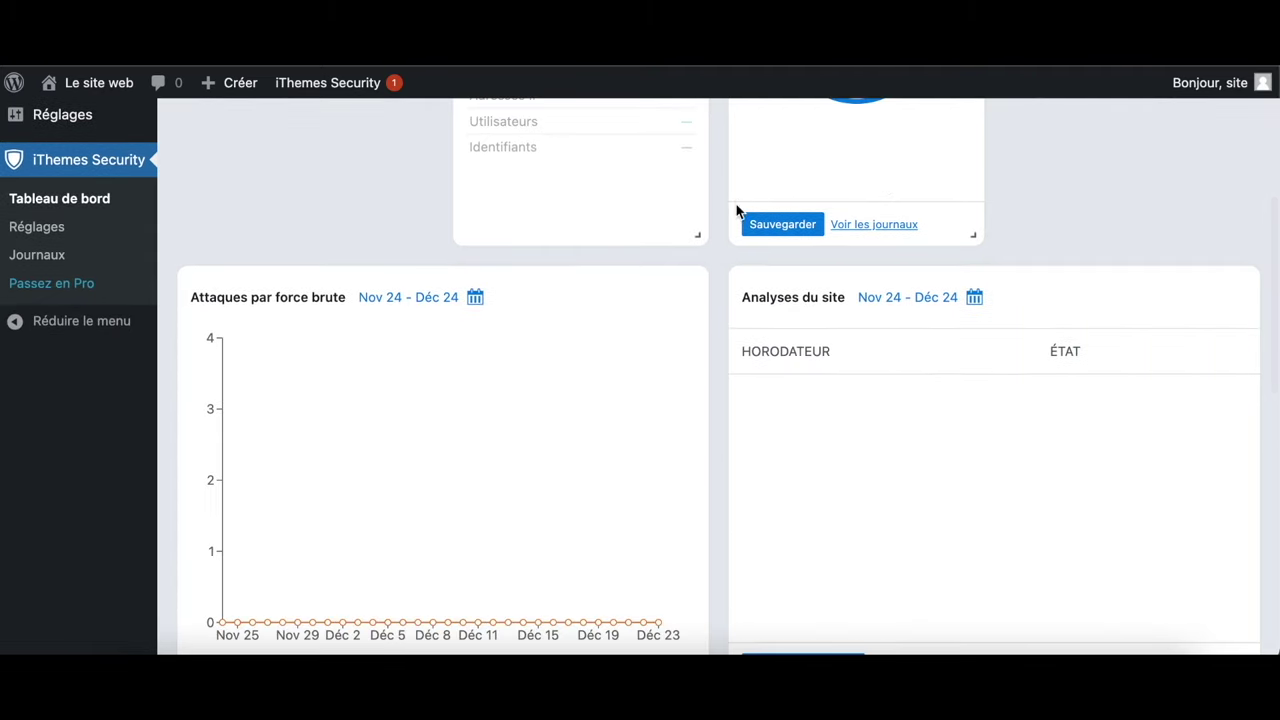
scroll(871, 414, down, 8)
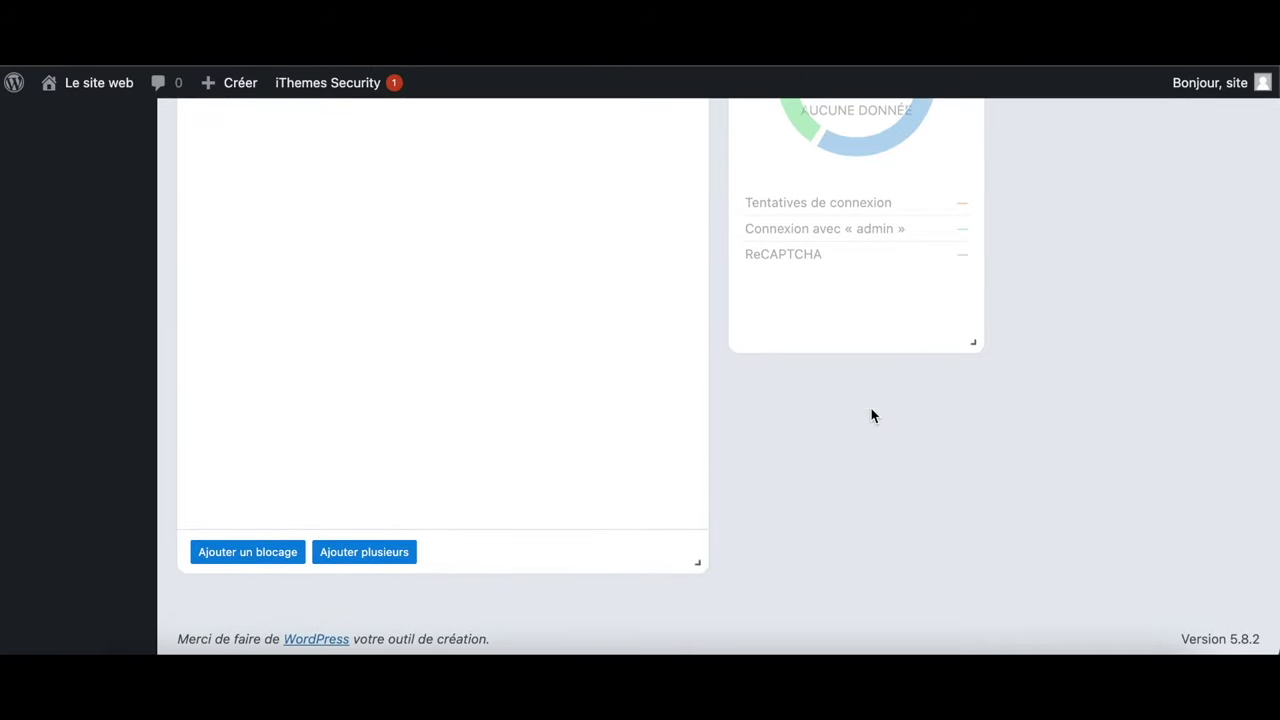
scroll(871, 414, up, 7)
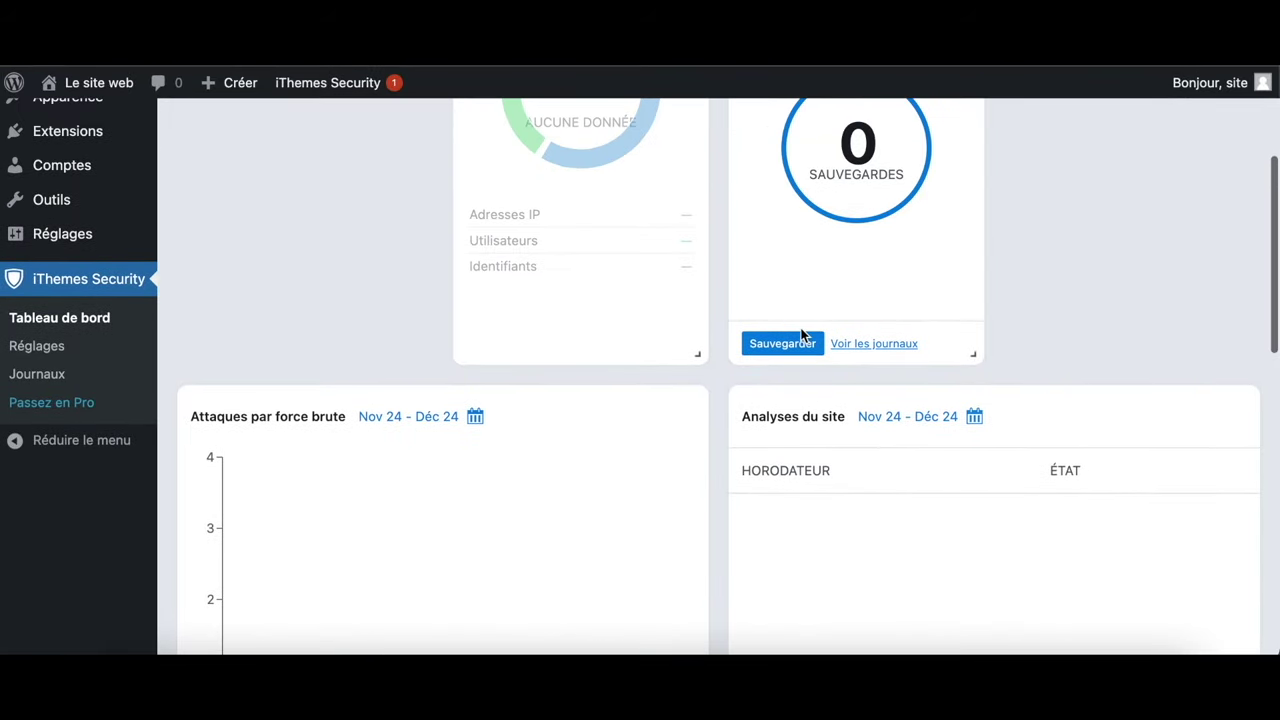
Run a first database backup (180,28 Ko) and dismiss its completion notice
click(788, 342)
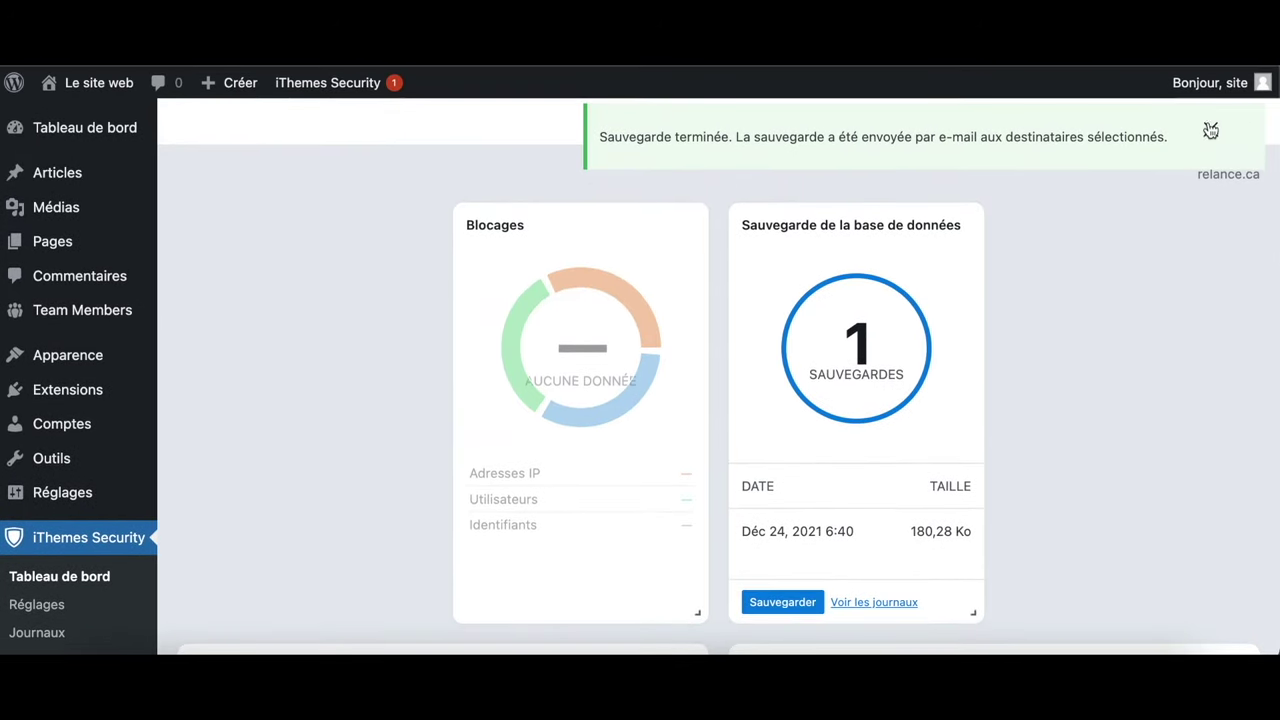
click(1212, 131)
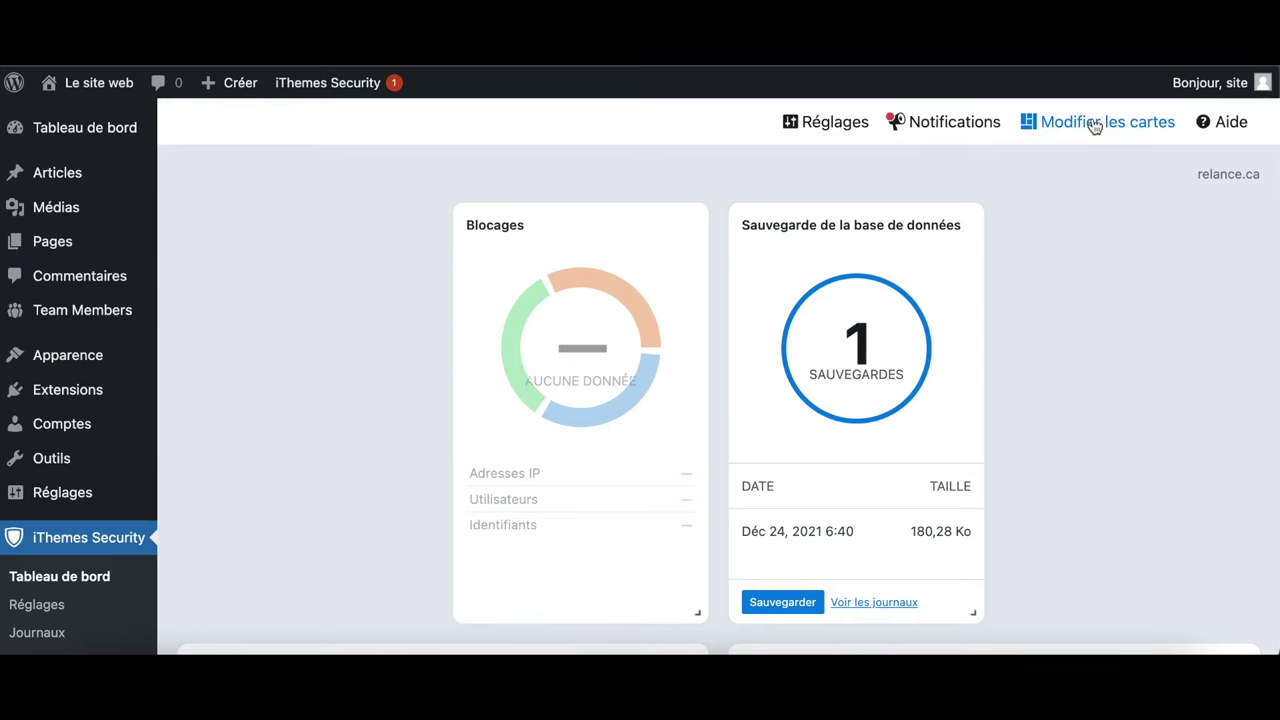
scroll(89, 597, down, 3)
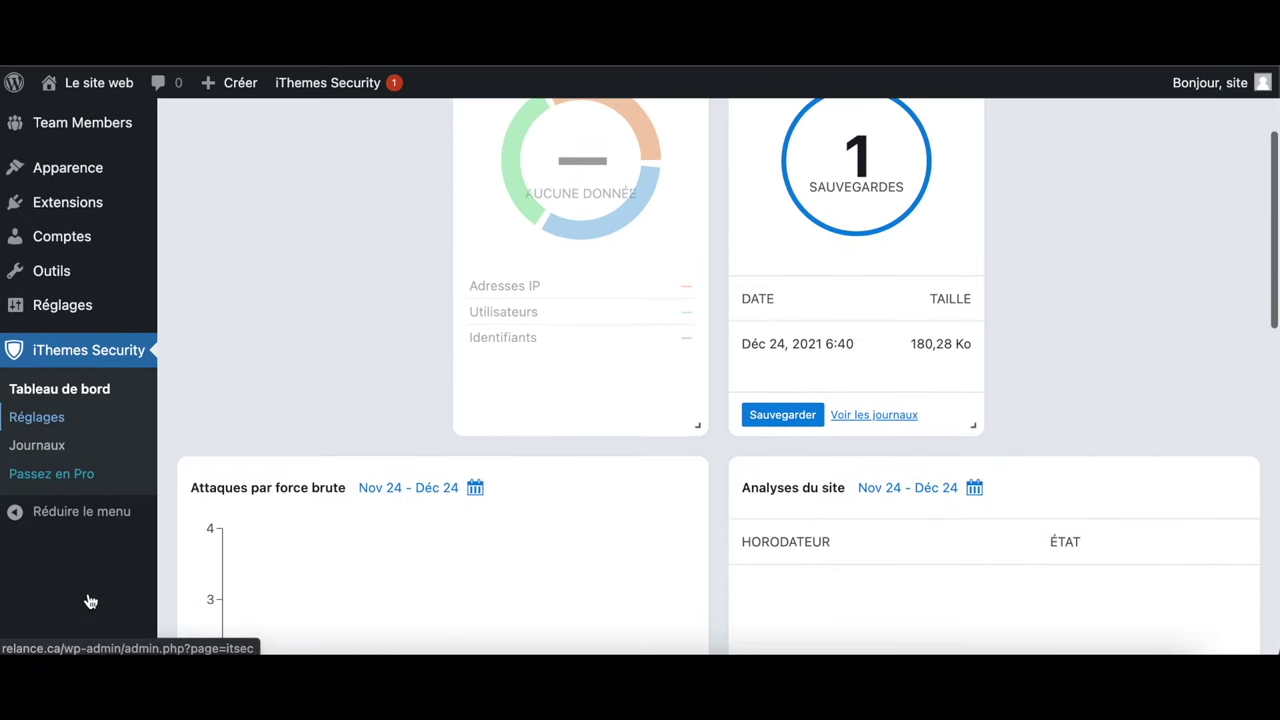
click(52, 419)
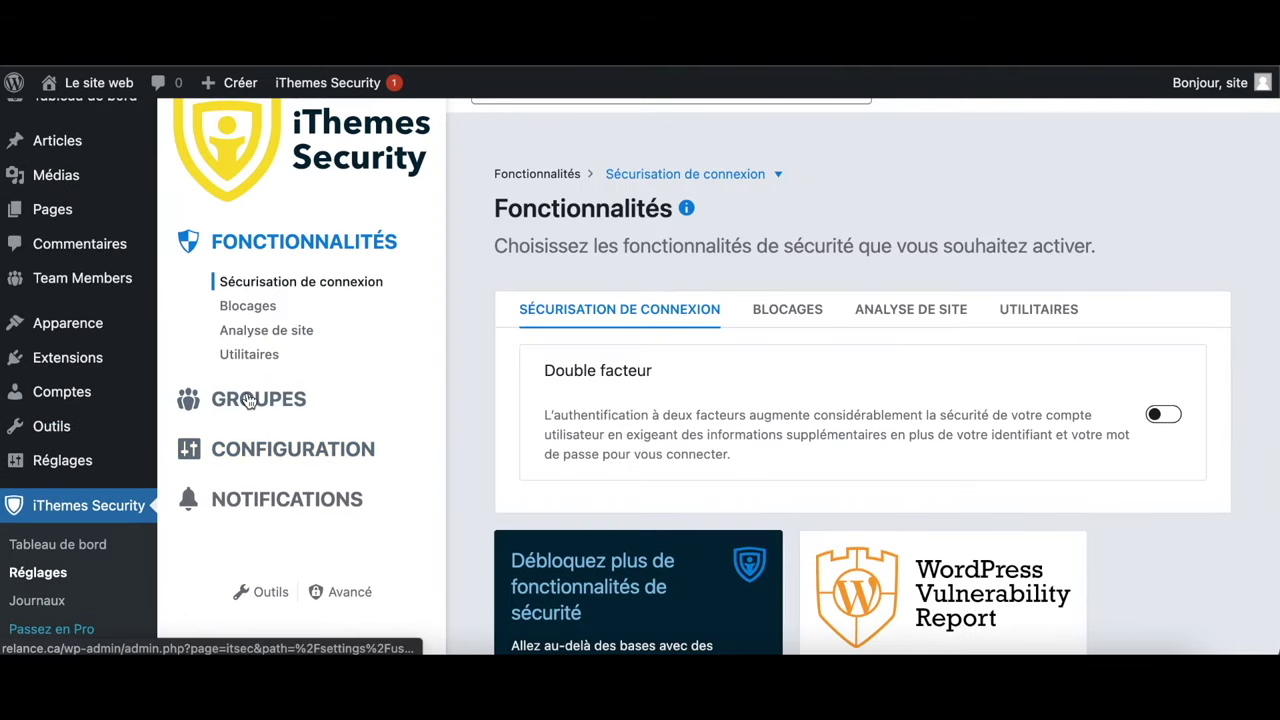
Review the iThemes Security general configuration settings (Réglages généraux)
click(285, 458)
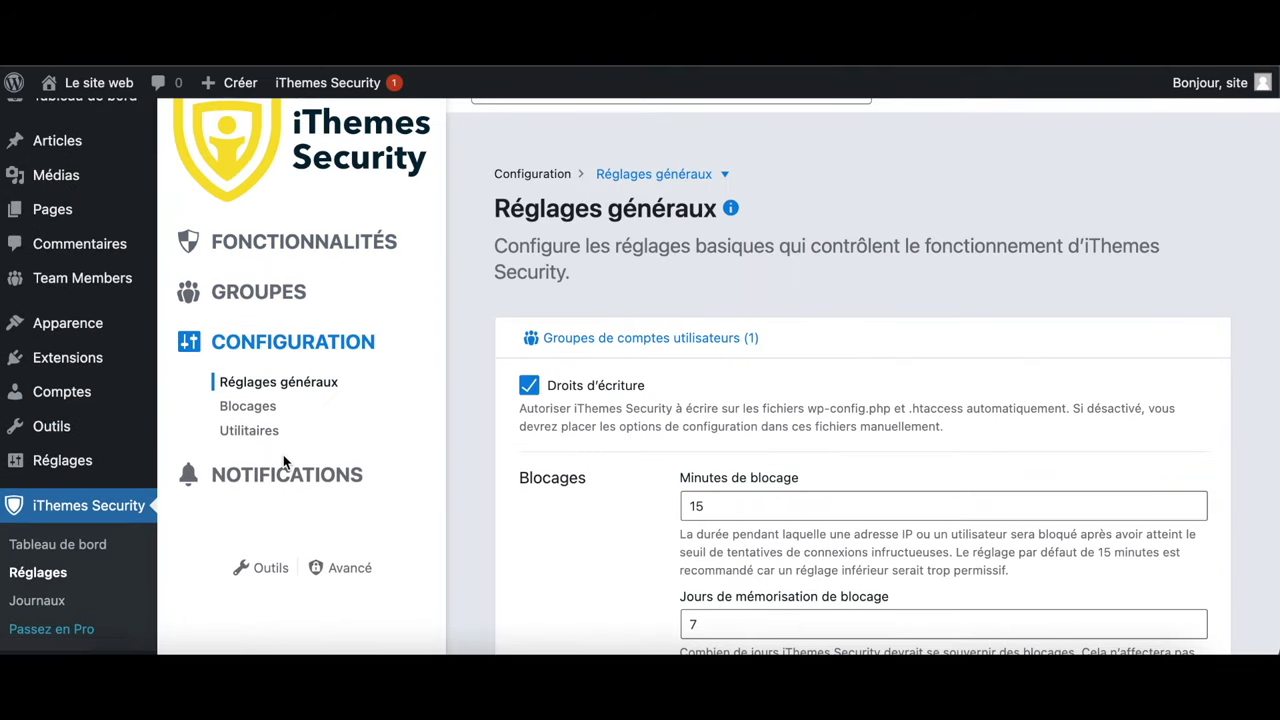
scroll(271, 560, down, 1)
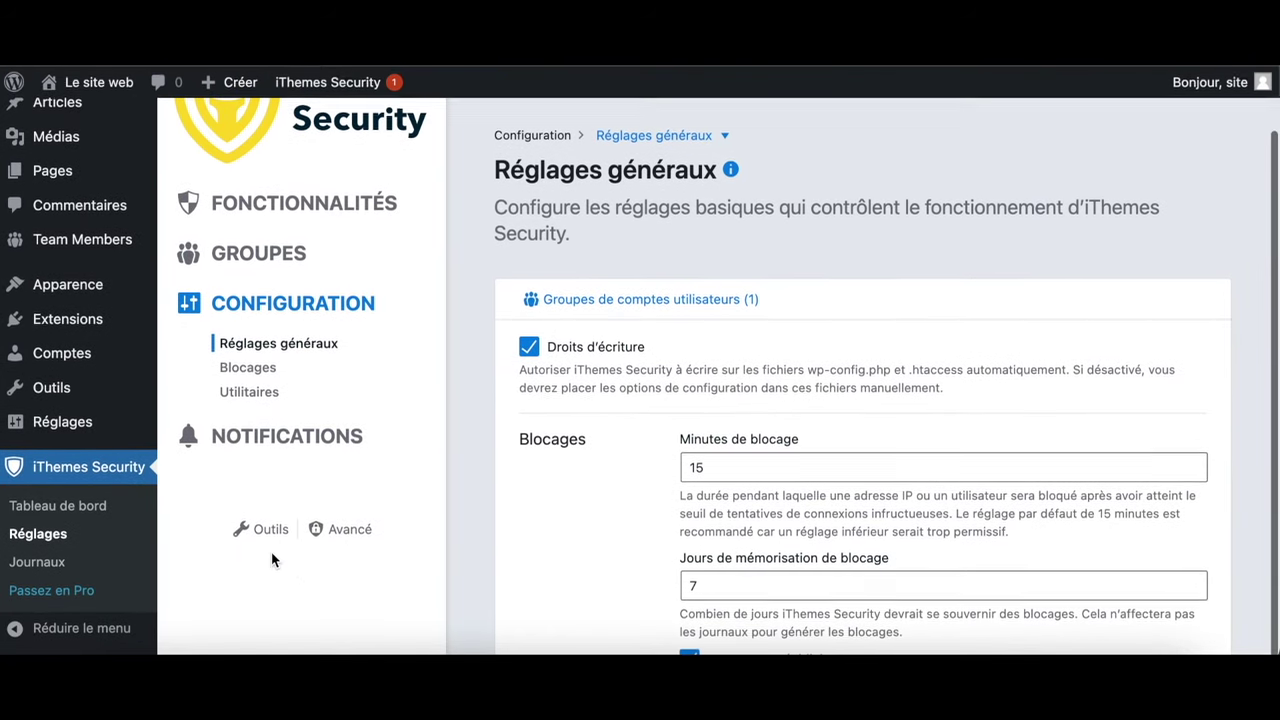
scroll(669, 400, down, 4)
scroll(669, 404, down, 8)
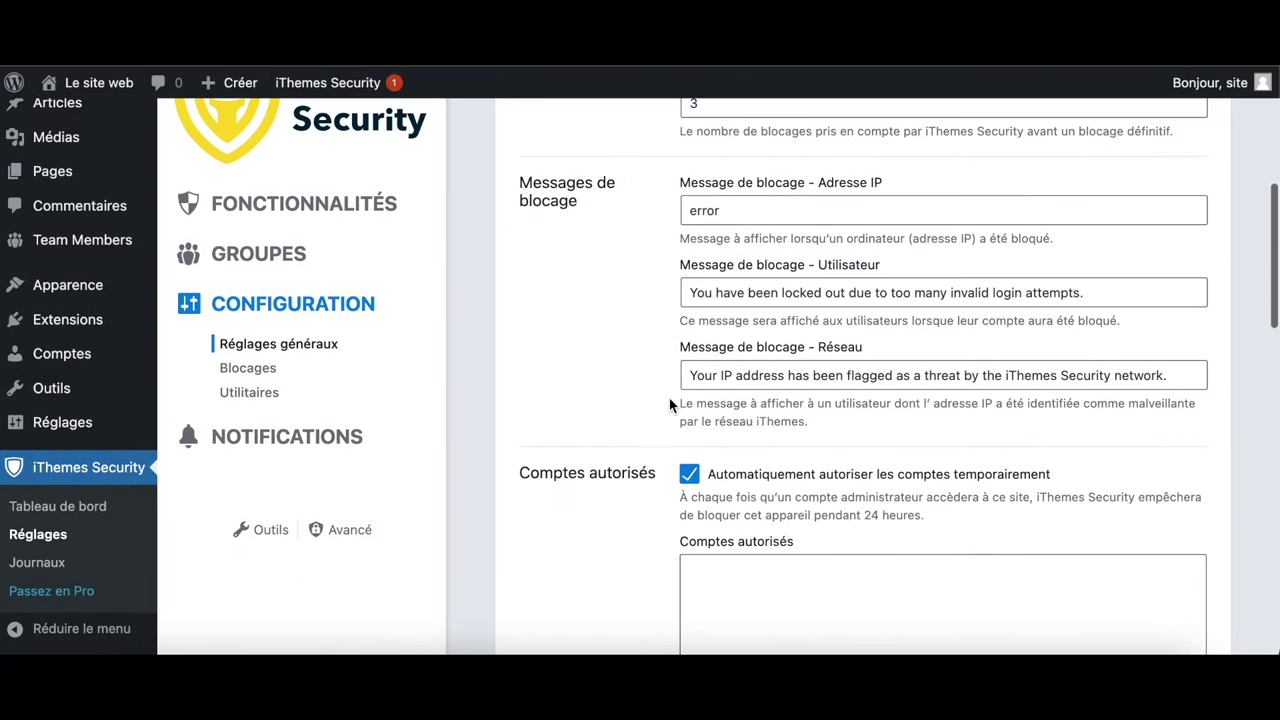
scroll(669, 404, down, 10)
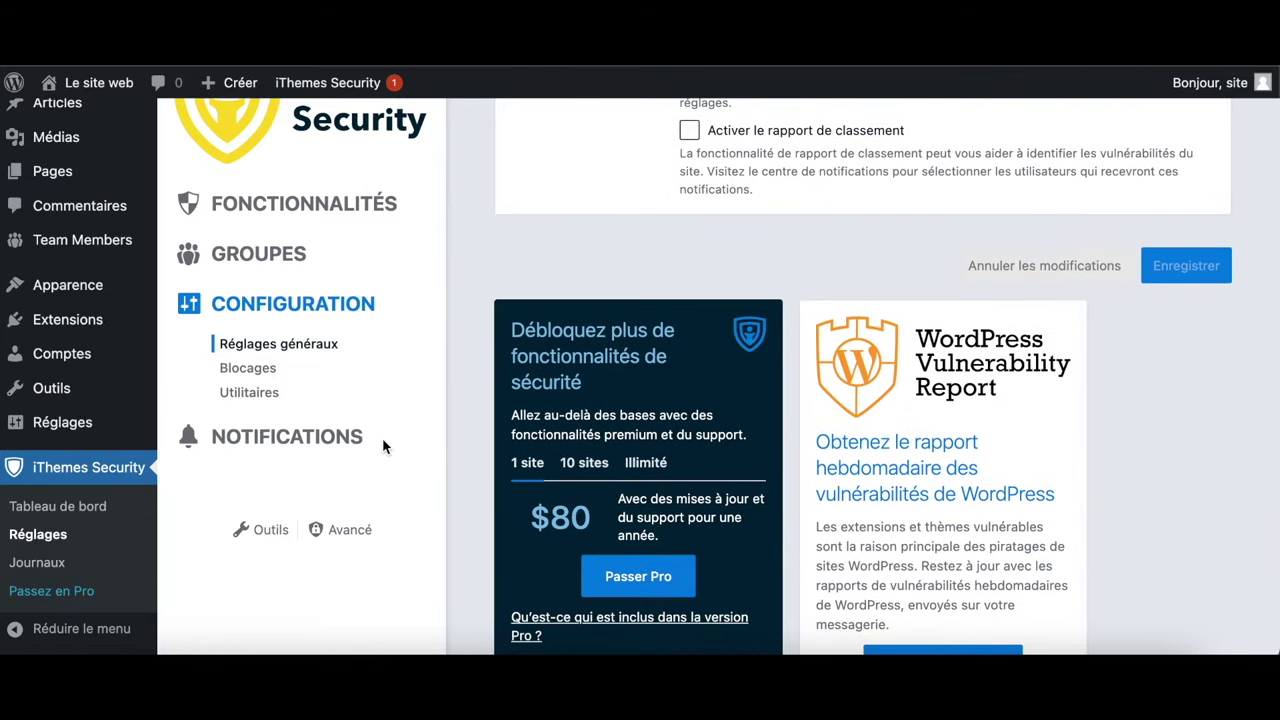
Look over the database backup utility settings, then go to the iThemes Outils page
click(245, 393)
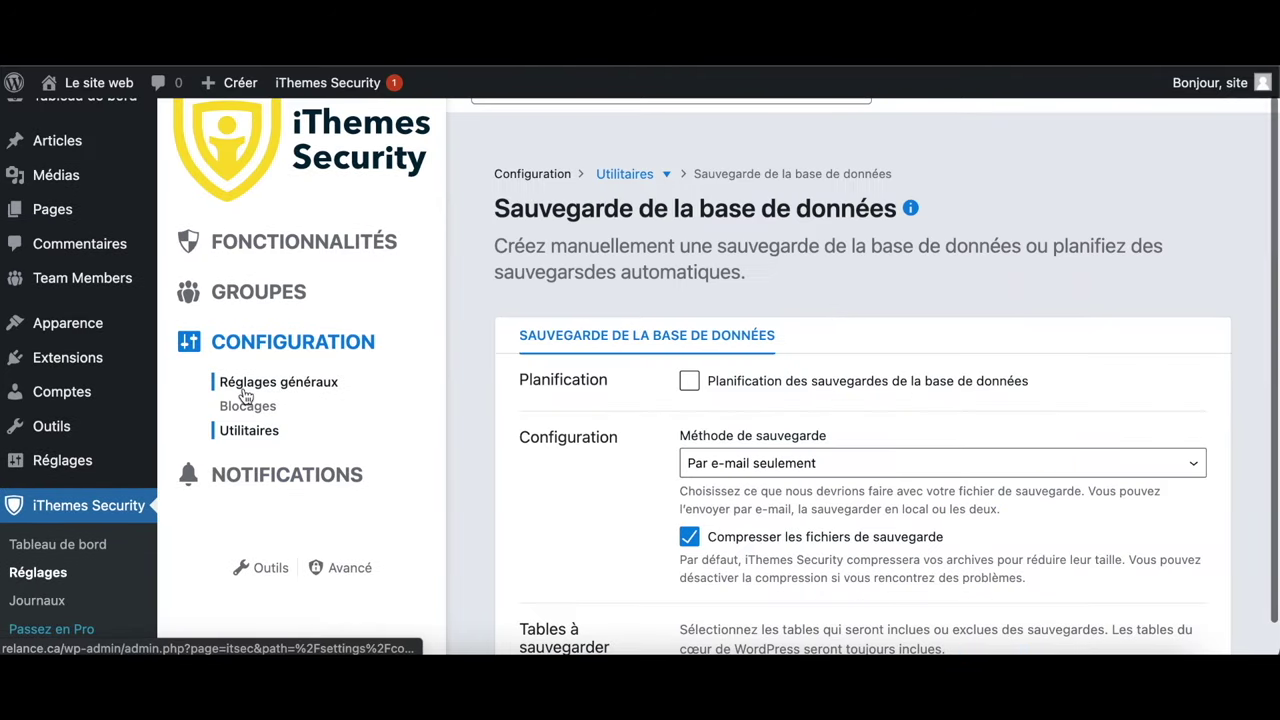
scroll(546, 528, down, 1)
scroll(546, 528, down, 5)
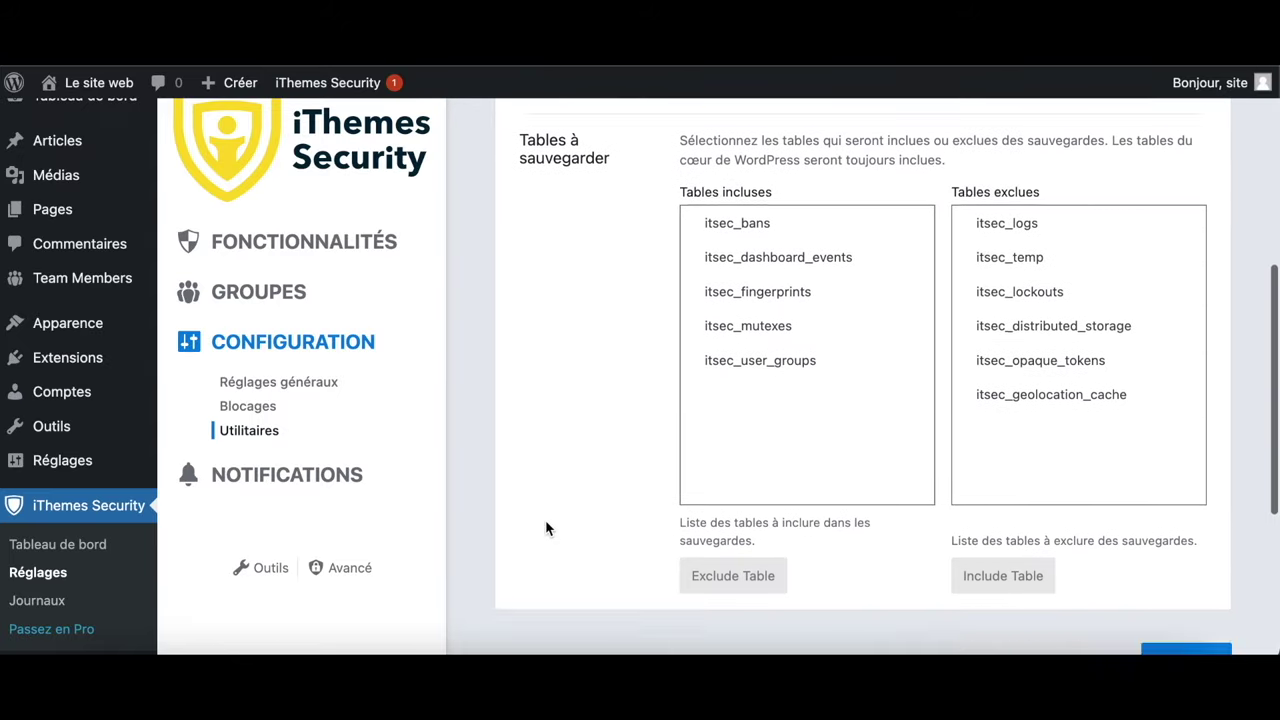
scroll(546, 528, down, 4)
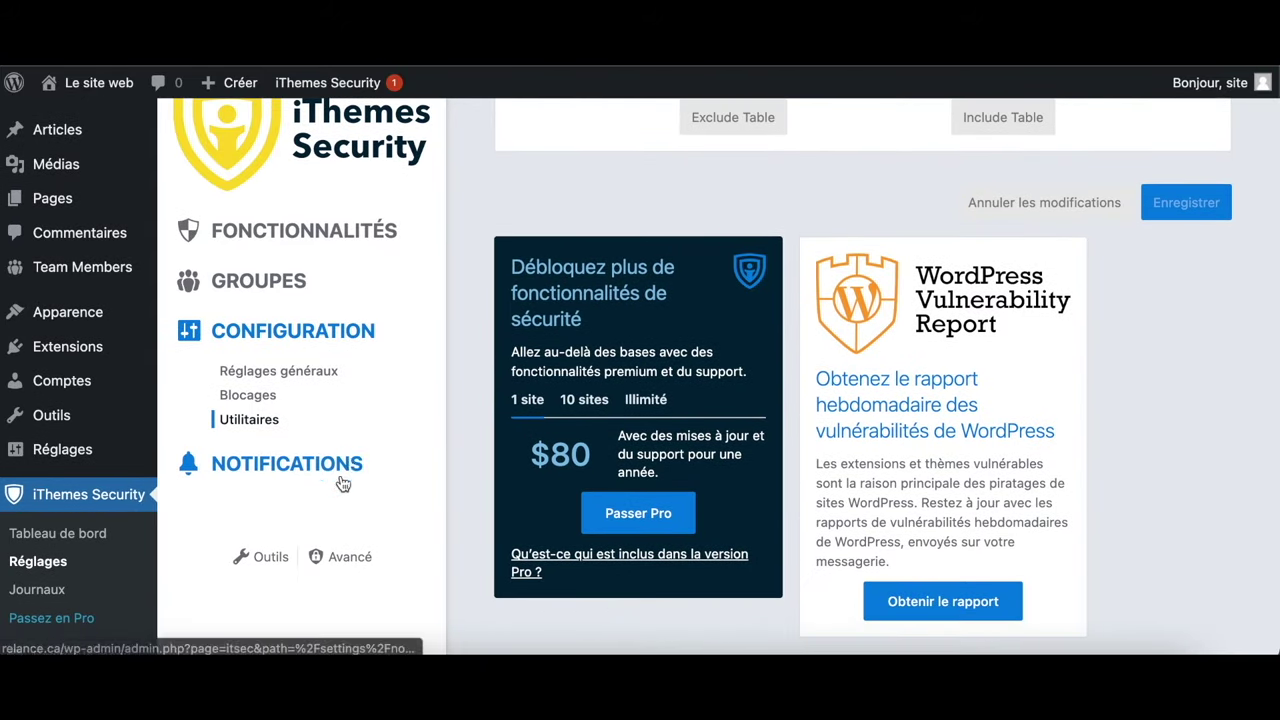
click(265, 557)
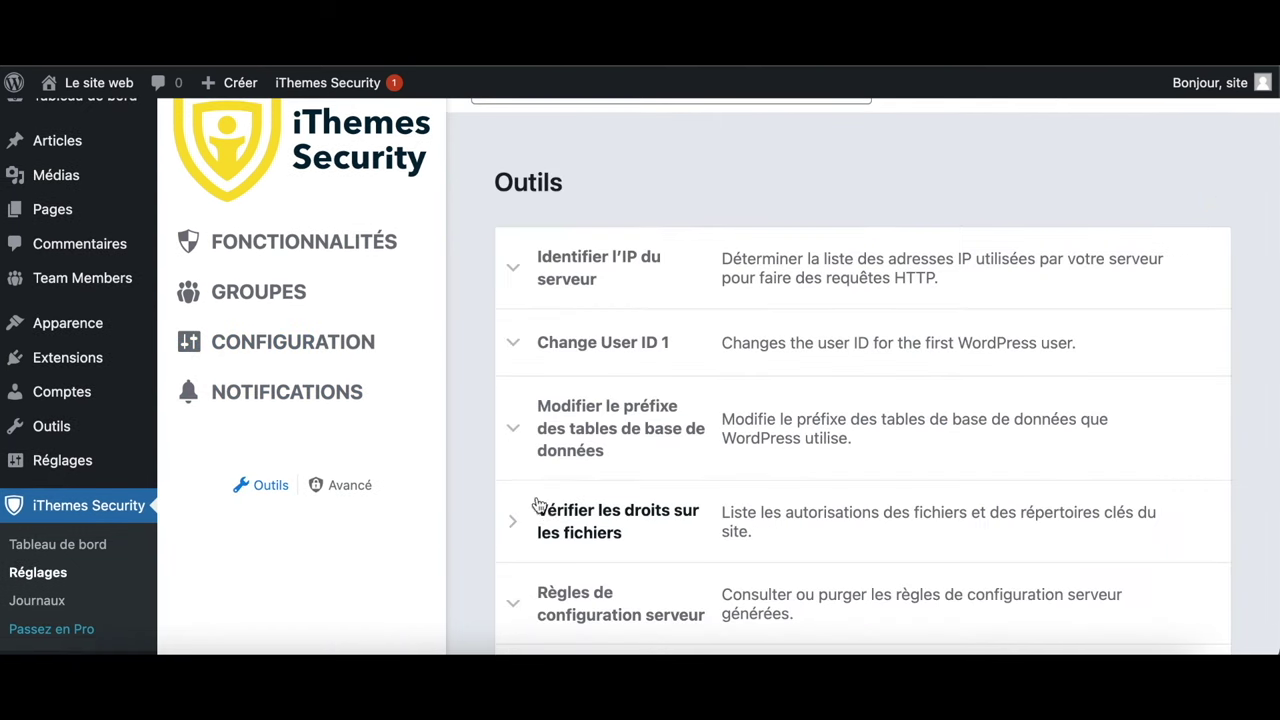
Expand the Change User ID 1 tool and the generated wp-config.php rules
scroll(530, 518, down, 1)
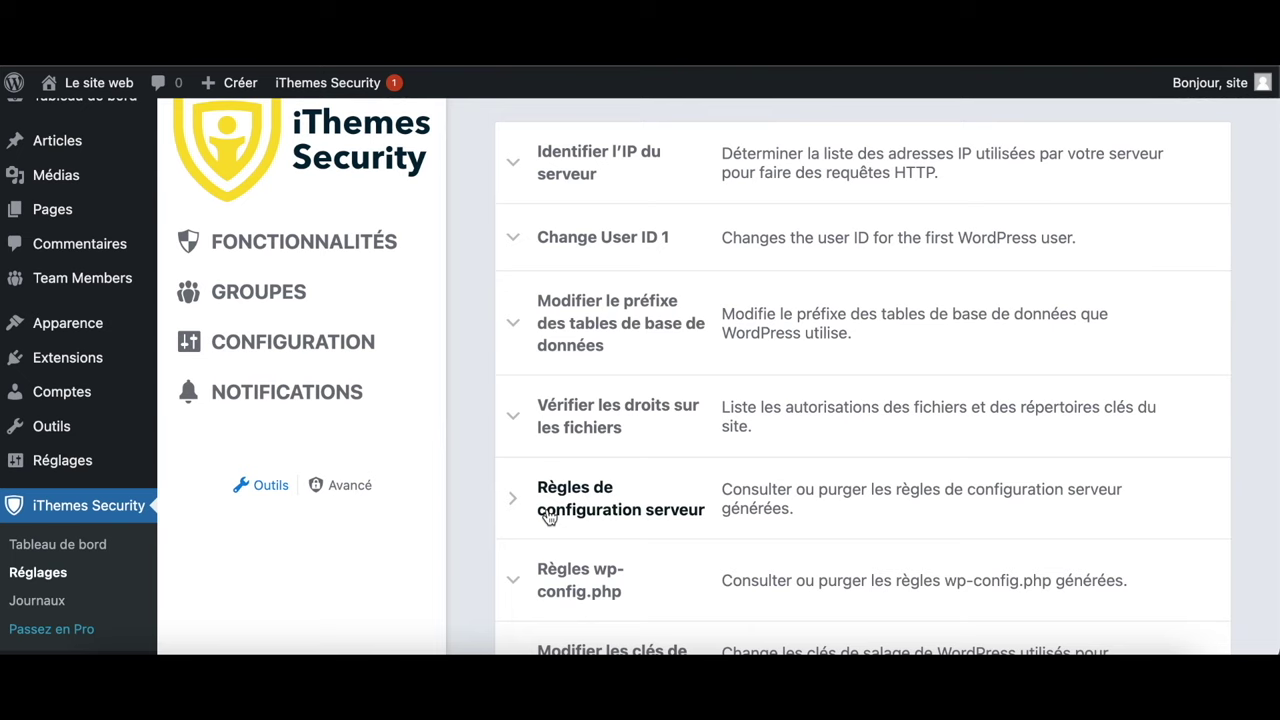
click(540, 248)
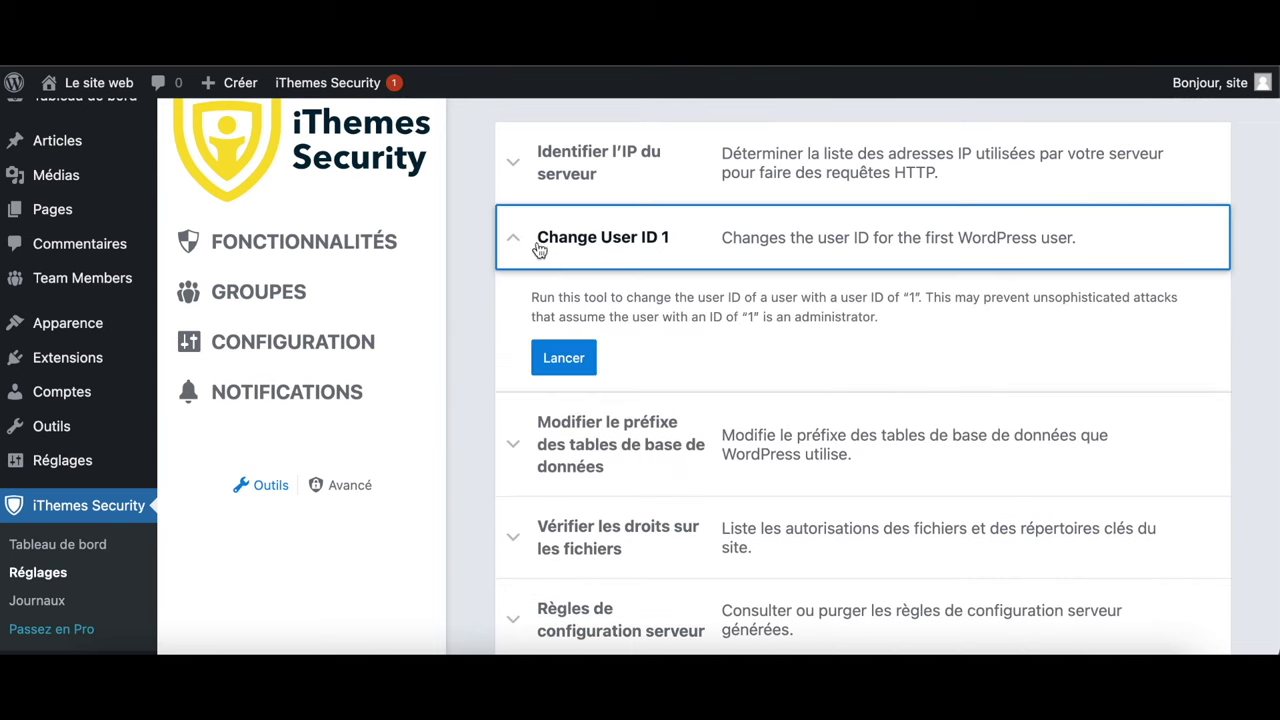
scroll(666, 443, down, 2)
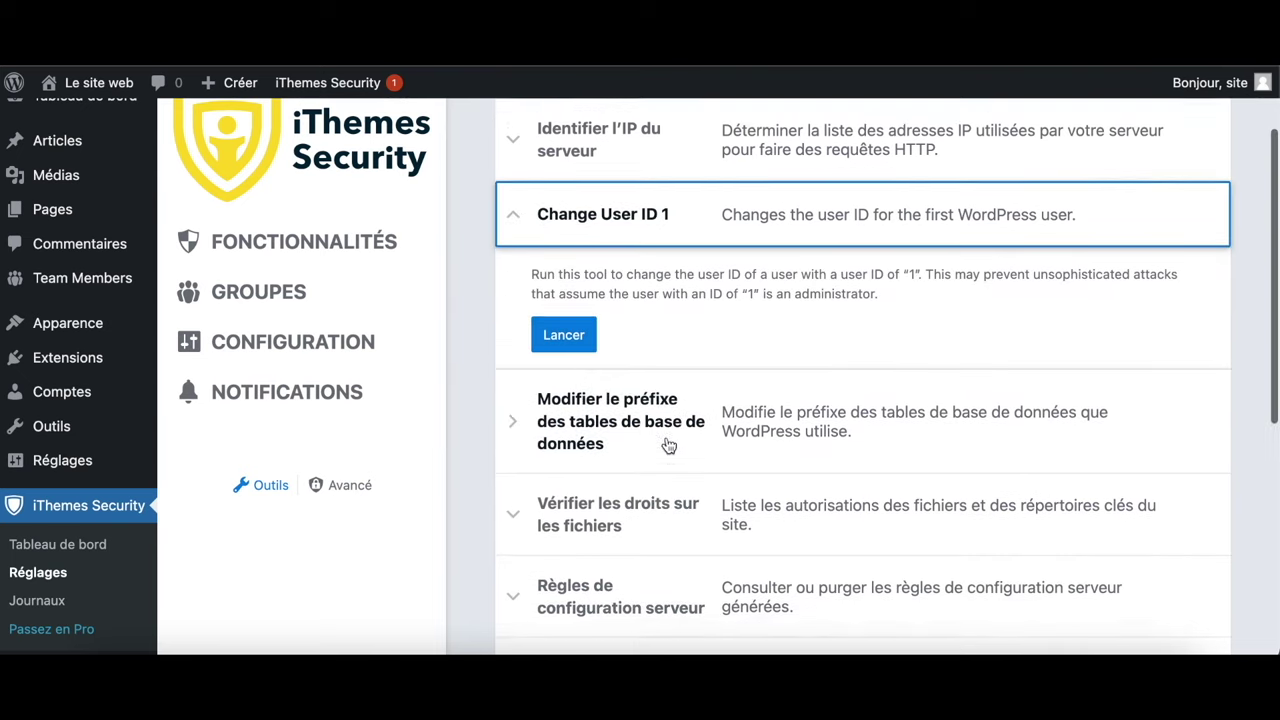
scroll(668, 445, down, 3)
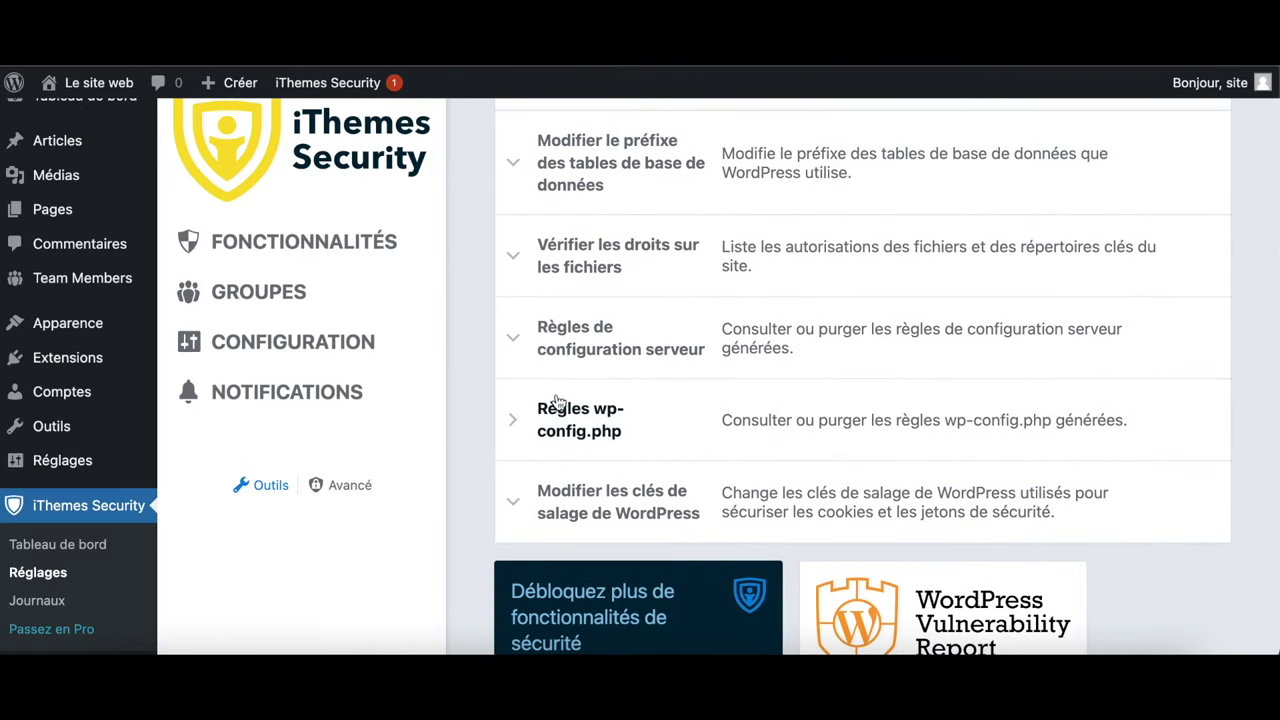
click(513, 437)
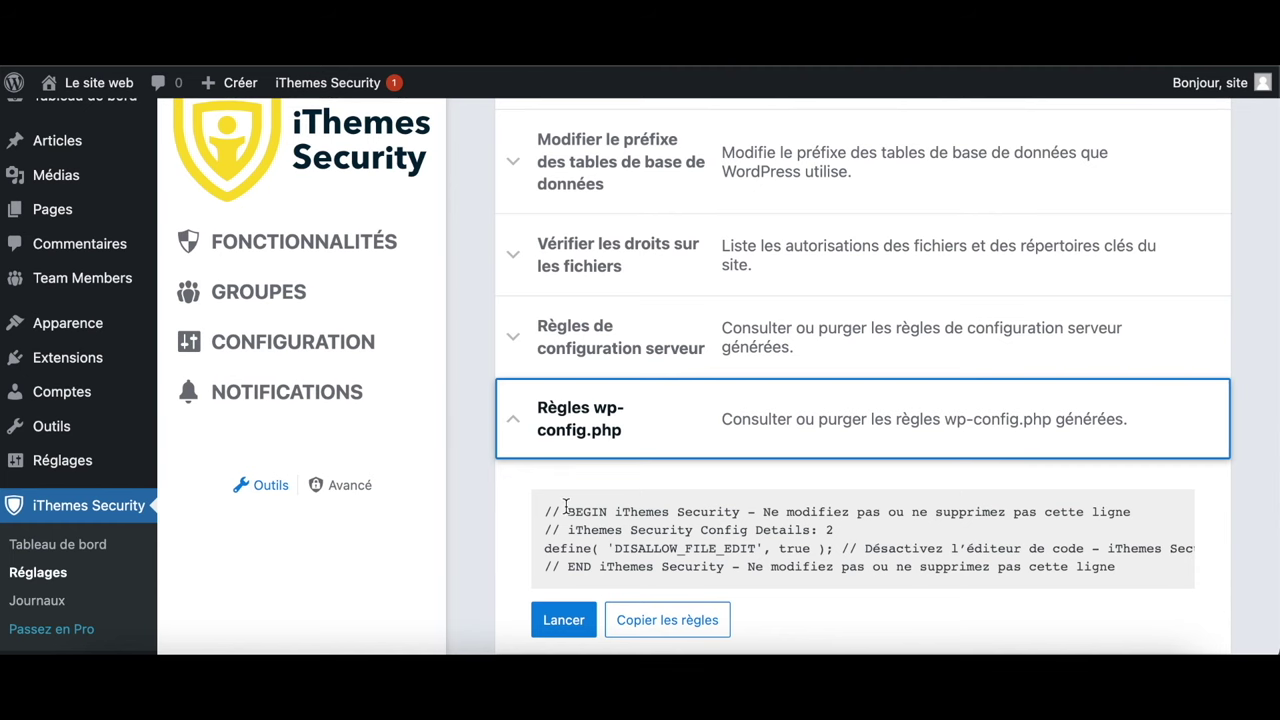
Expand the salt-key changing tool, then go to the Avancé system adjustments
scroll(566, 506, down, 2)
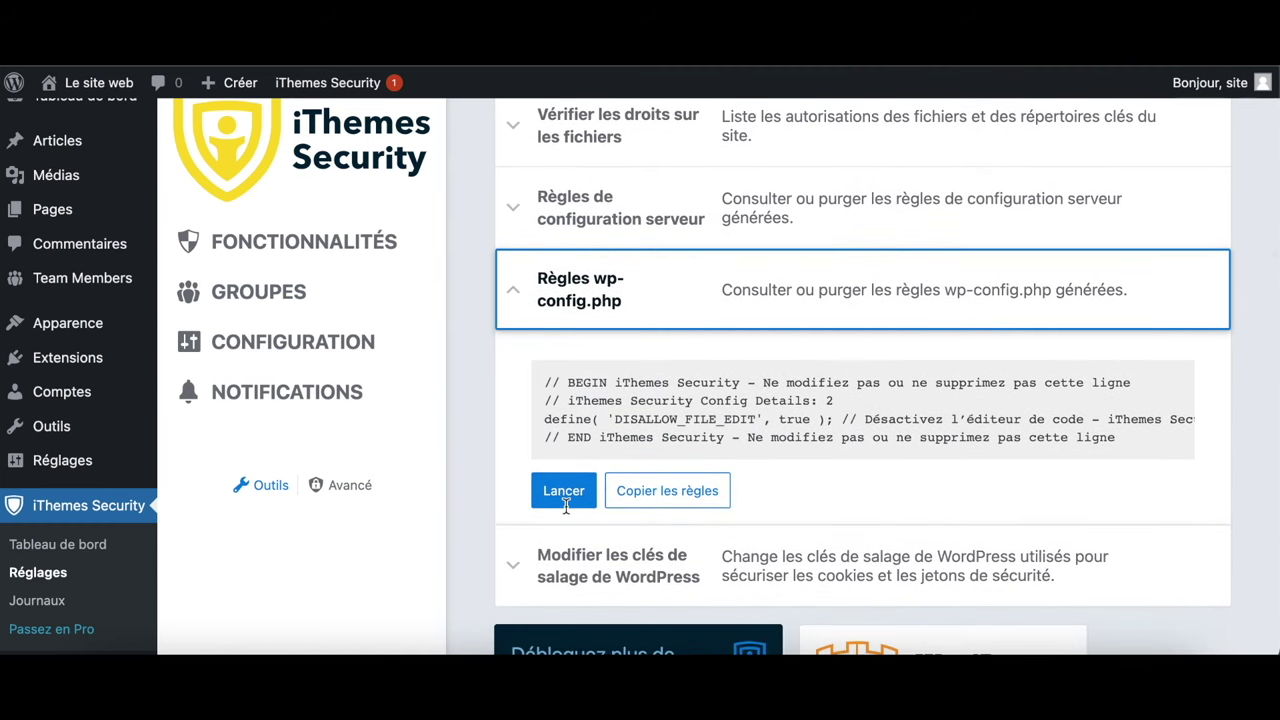
scroll(566, 506, down, 1)
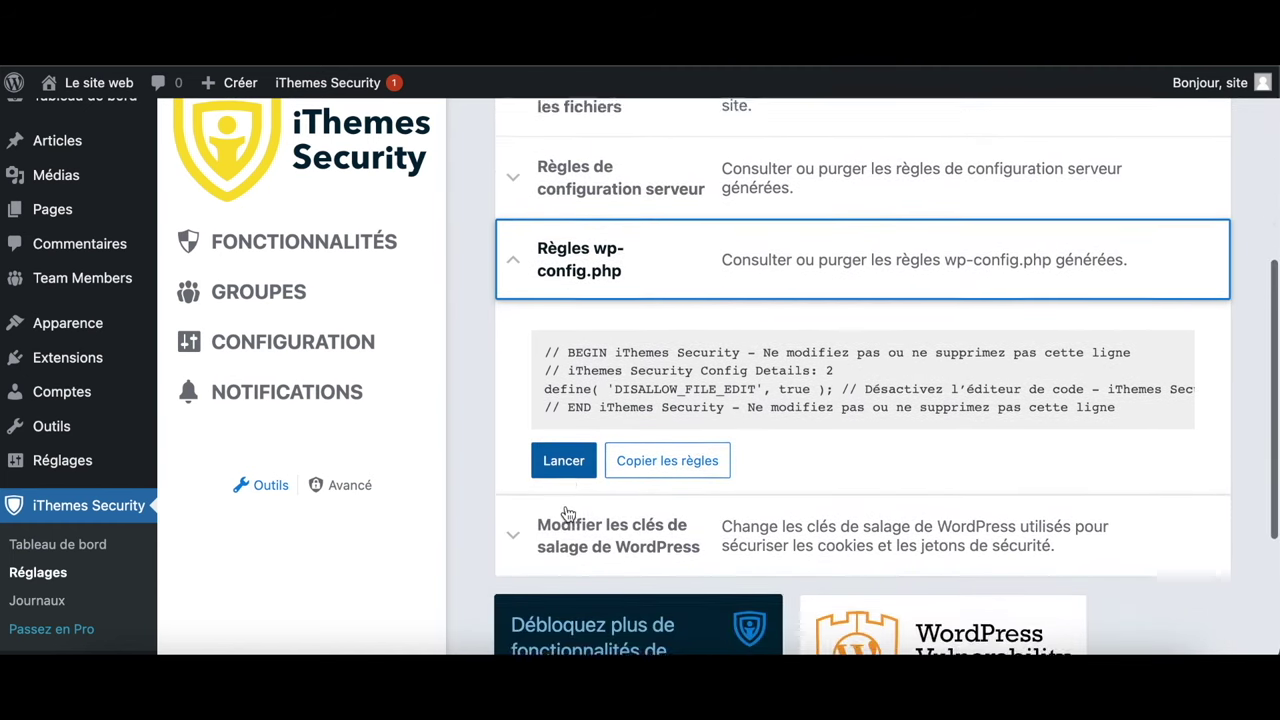
click(519, 487)
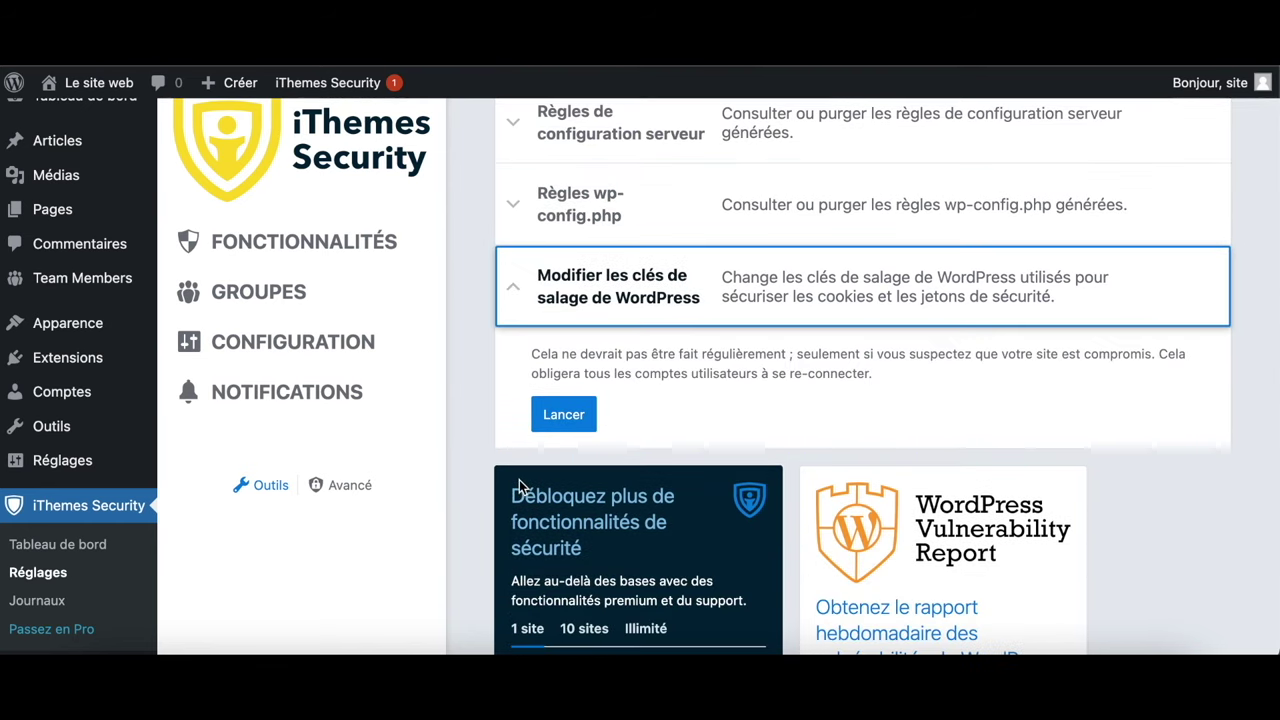
scroll(560, 543, down, 1)
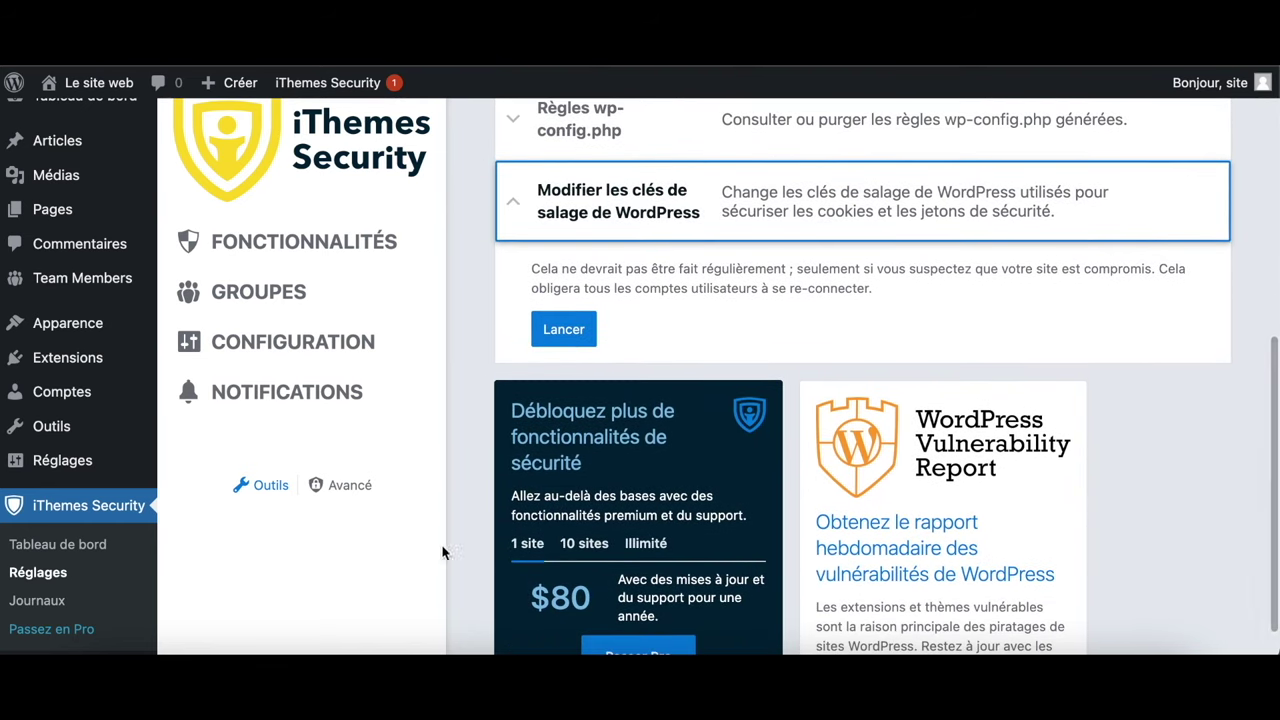
click(365, 487)
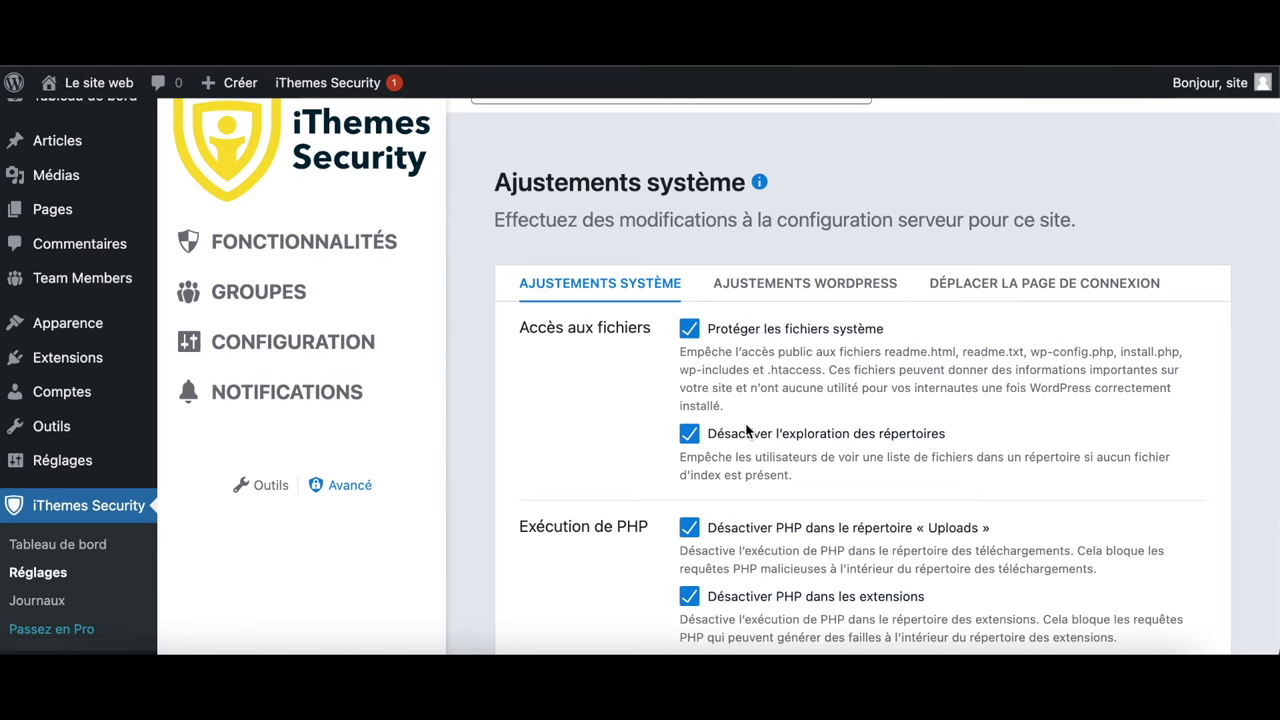
Browse the Ajustements WordPress and Déplacer la page de connexion settings
scroll(745, 430, down, 3)
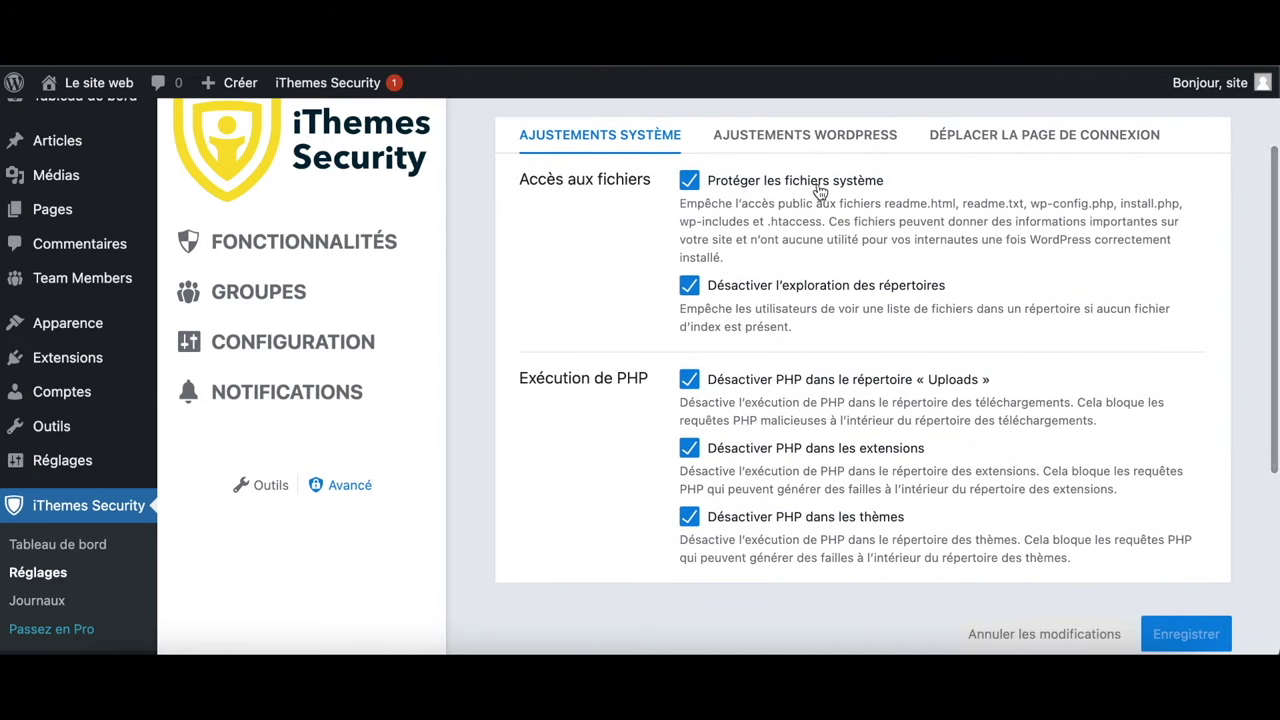
click(846, 139)
scroll(830, 420, down, 5)
scroll(832, 453, down, 4)
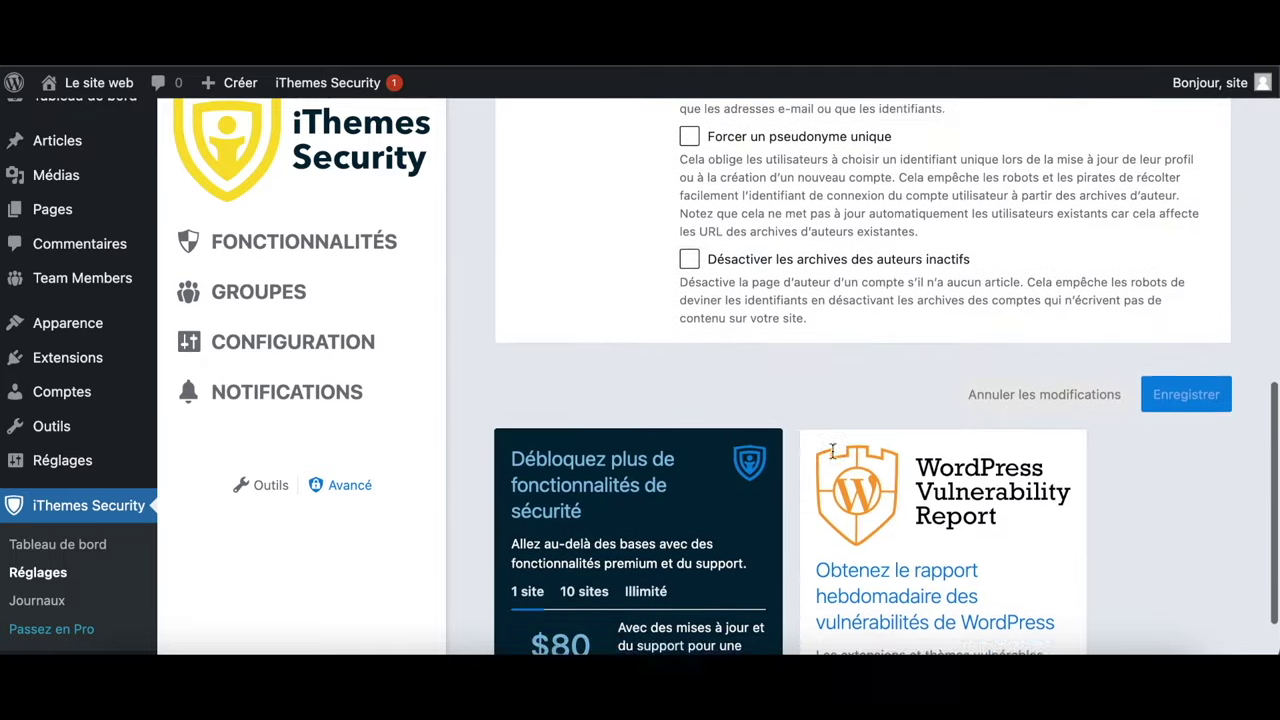
scroll(831, 457, up, 8)
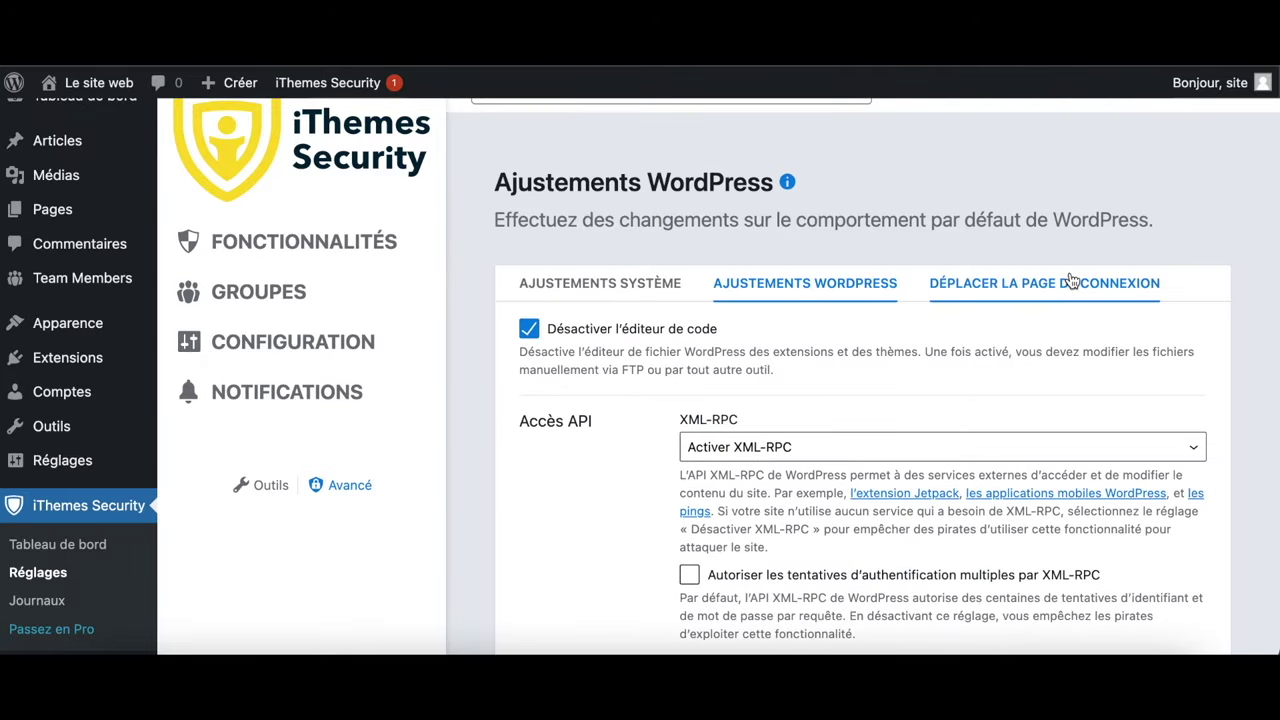
click(1066, 284)
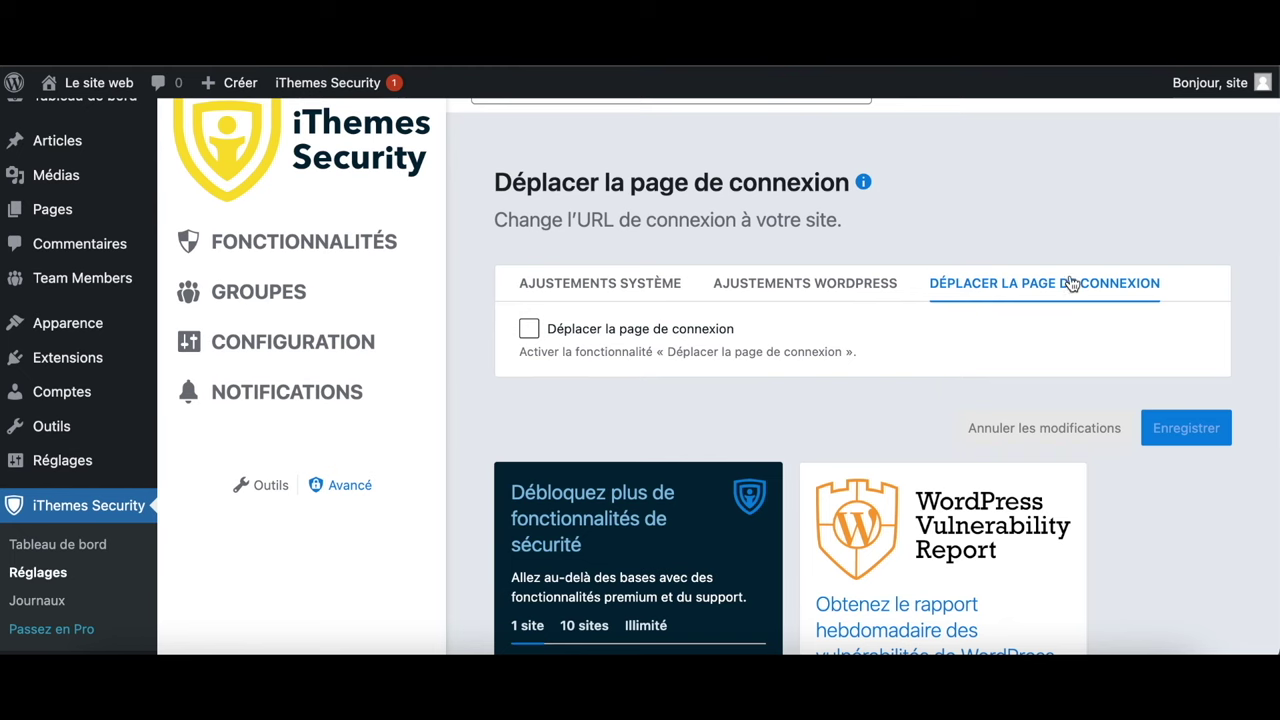
Check the Fonctionnalités > Utilitaires features, then return to the installed Extensions list
click(381, 243)
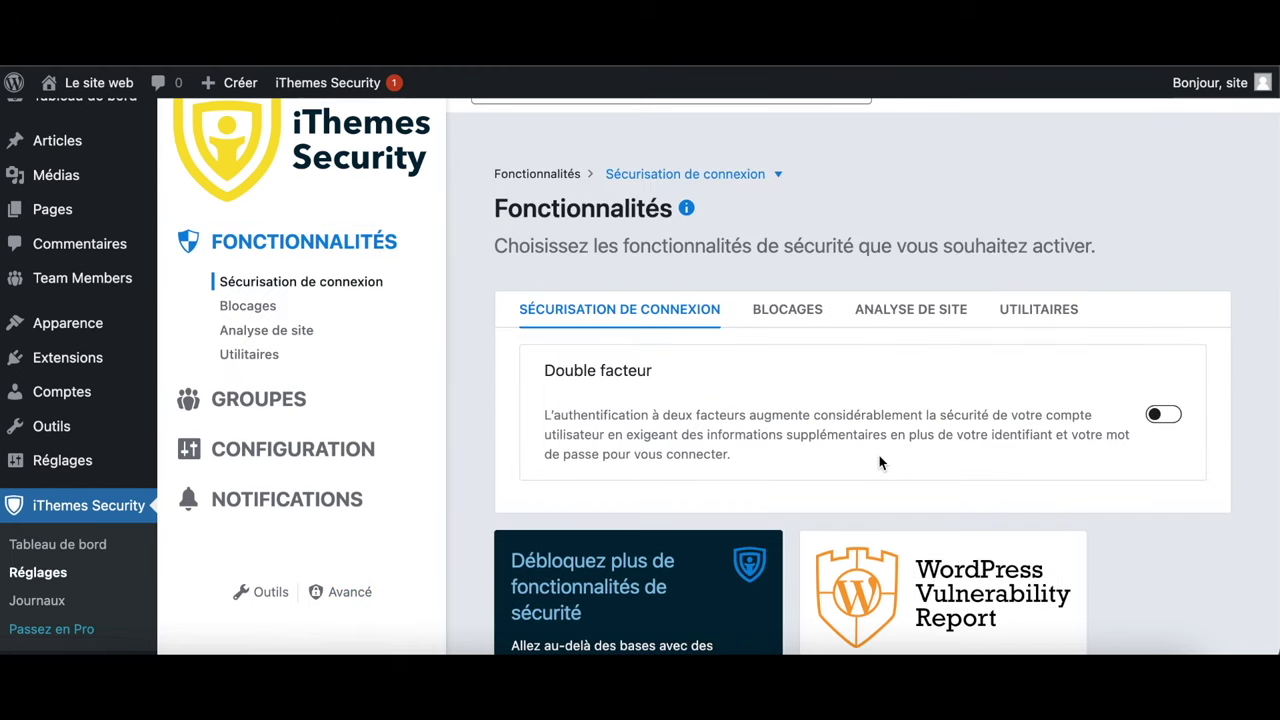
click(1040, 308)
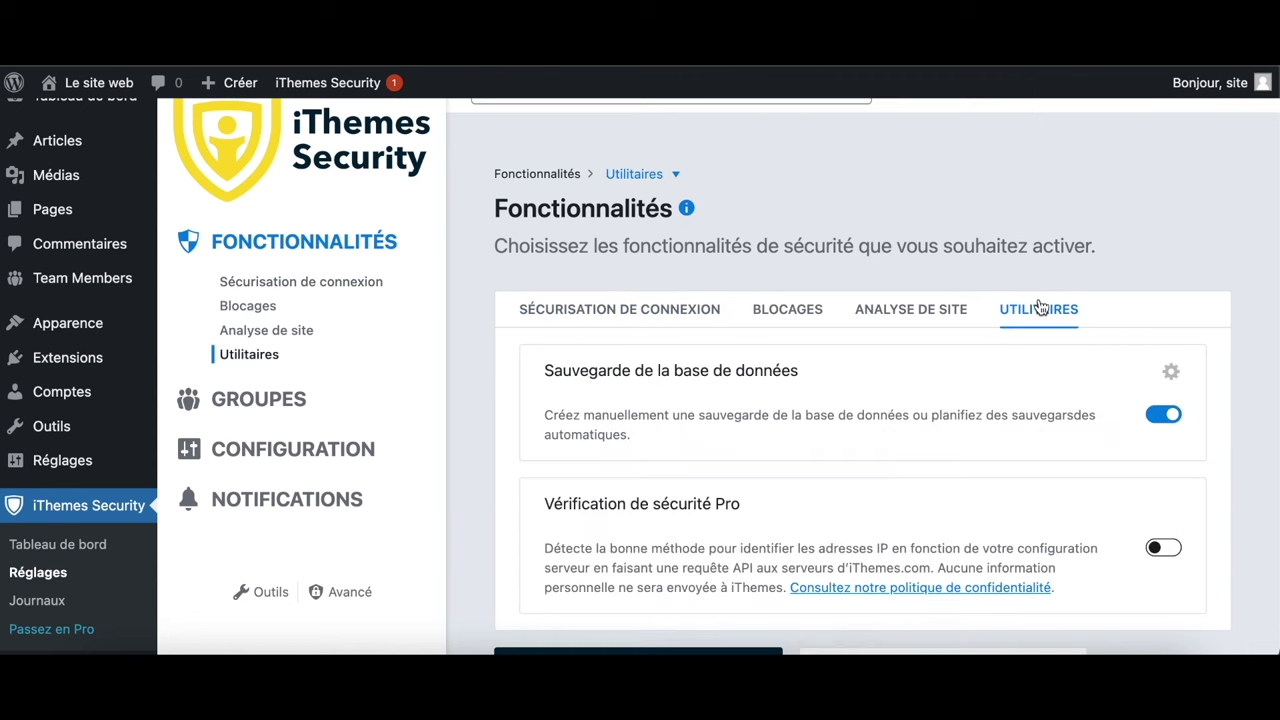
scroll(882, 565, down, 5)
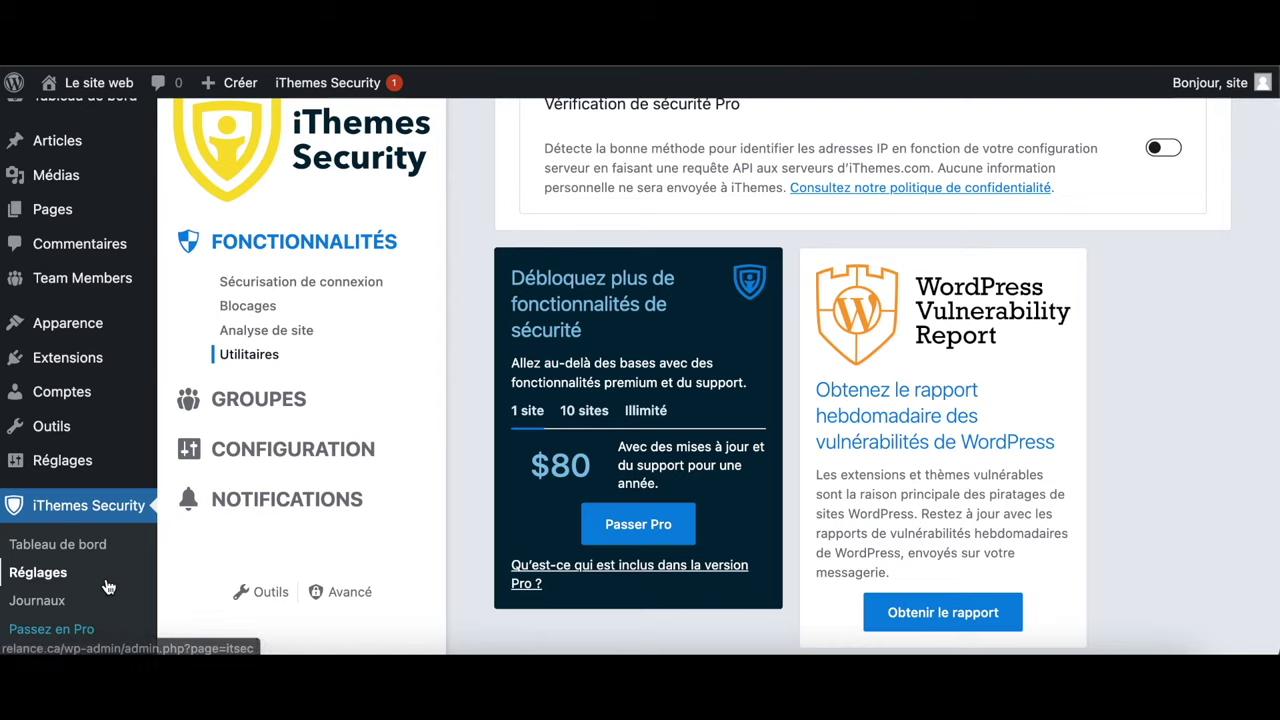
scroll(108, 587, down, 1)
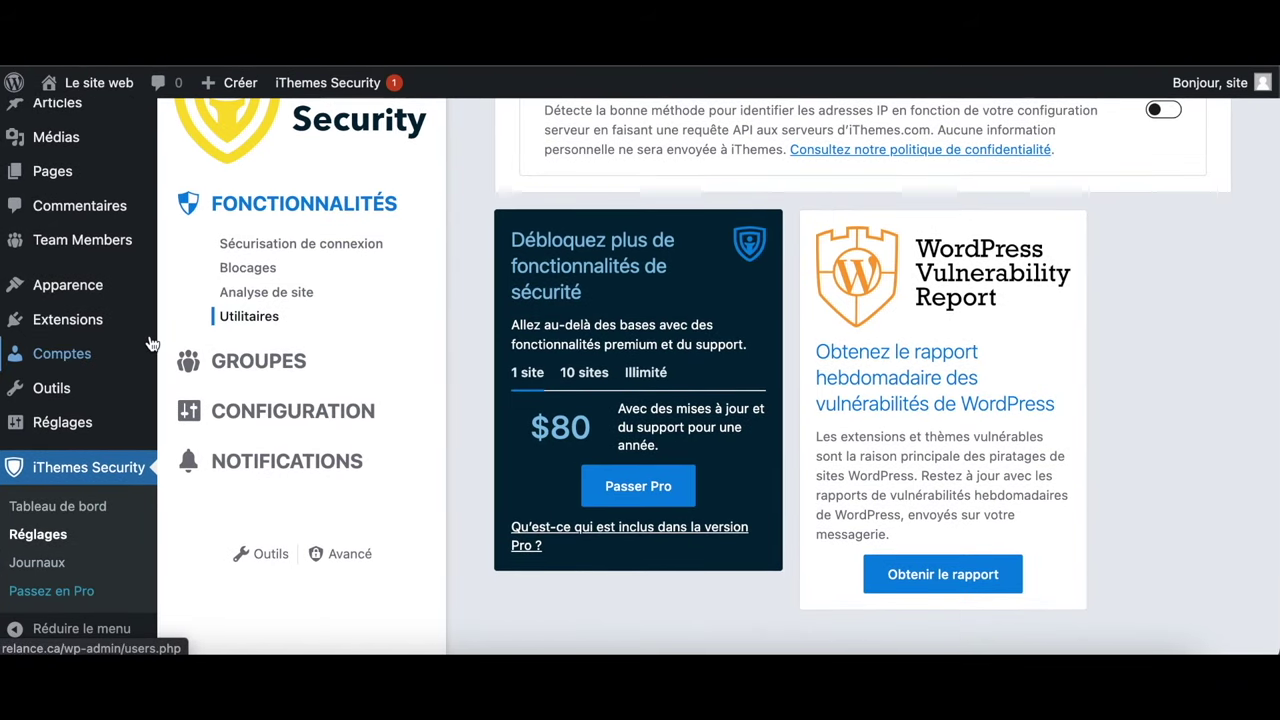
mouse_move(150, 320)
scroll(150, 343, up, 1)
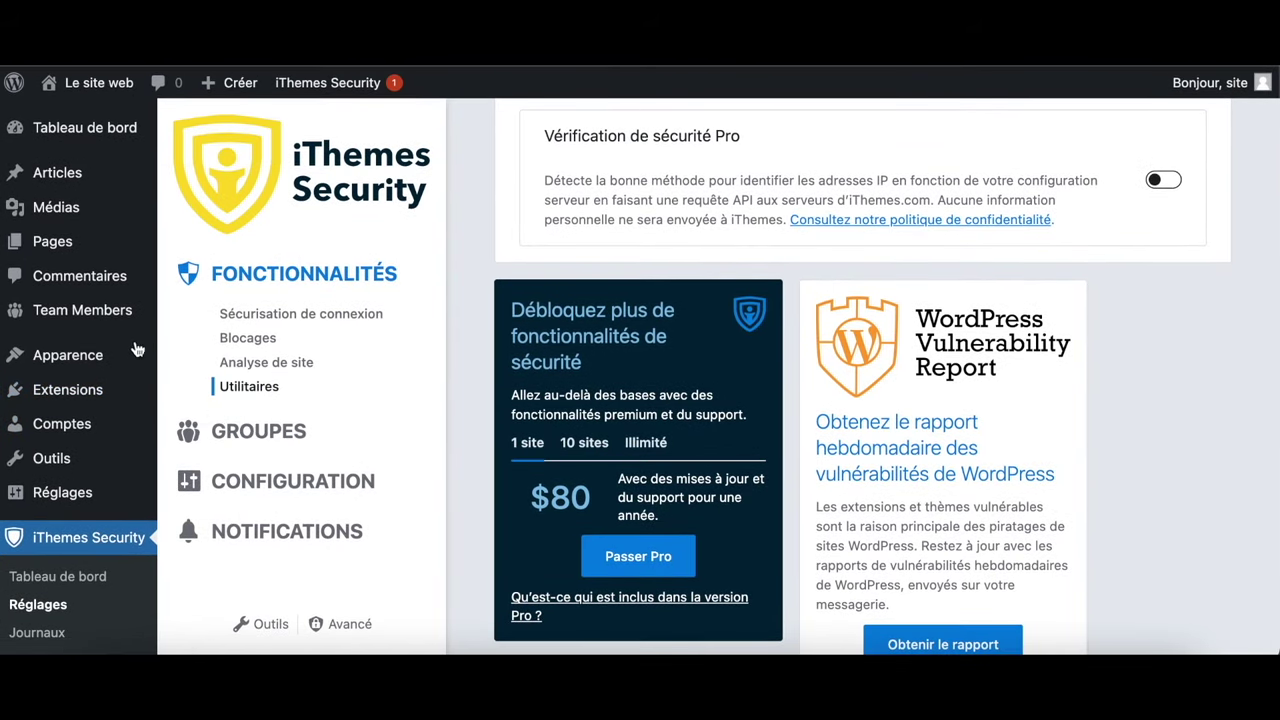
click(92, 400)
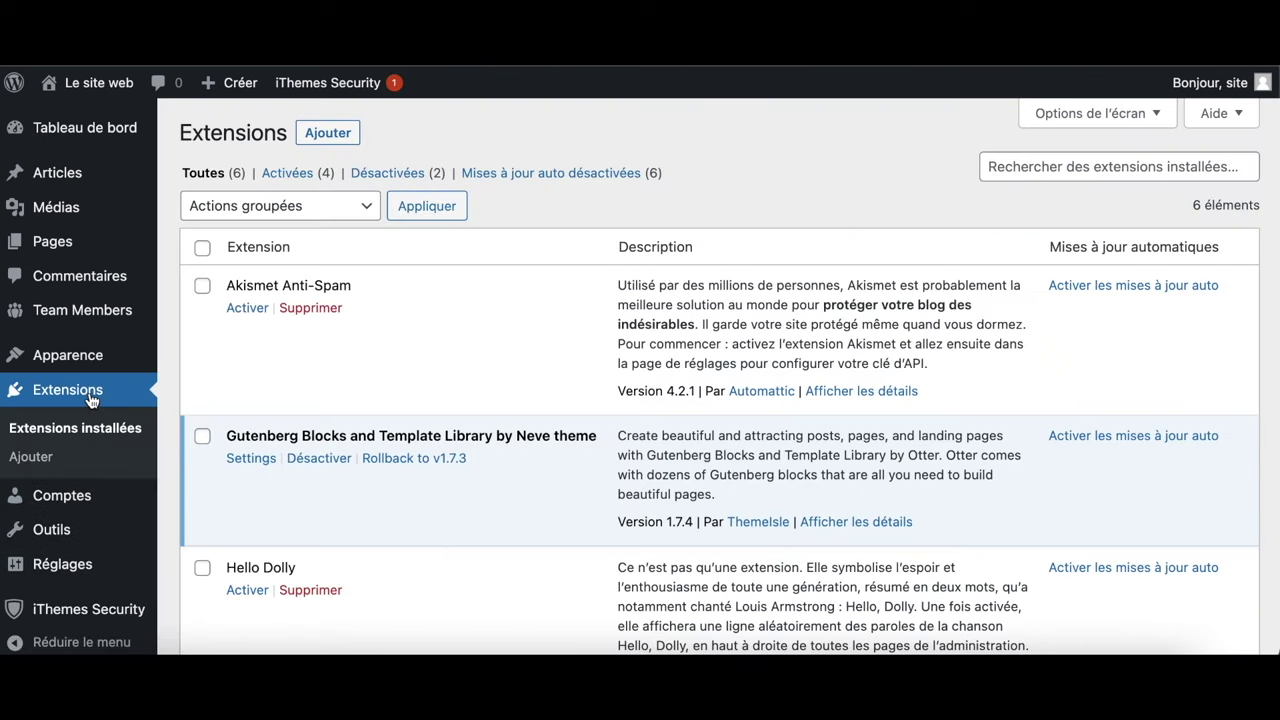
Search the extension directory for 'contact' on the Add Extensions page
click(328, 133)
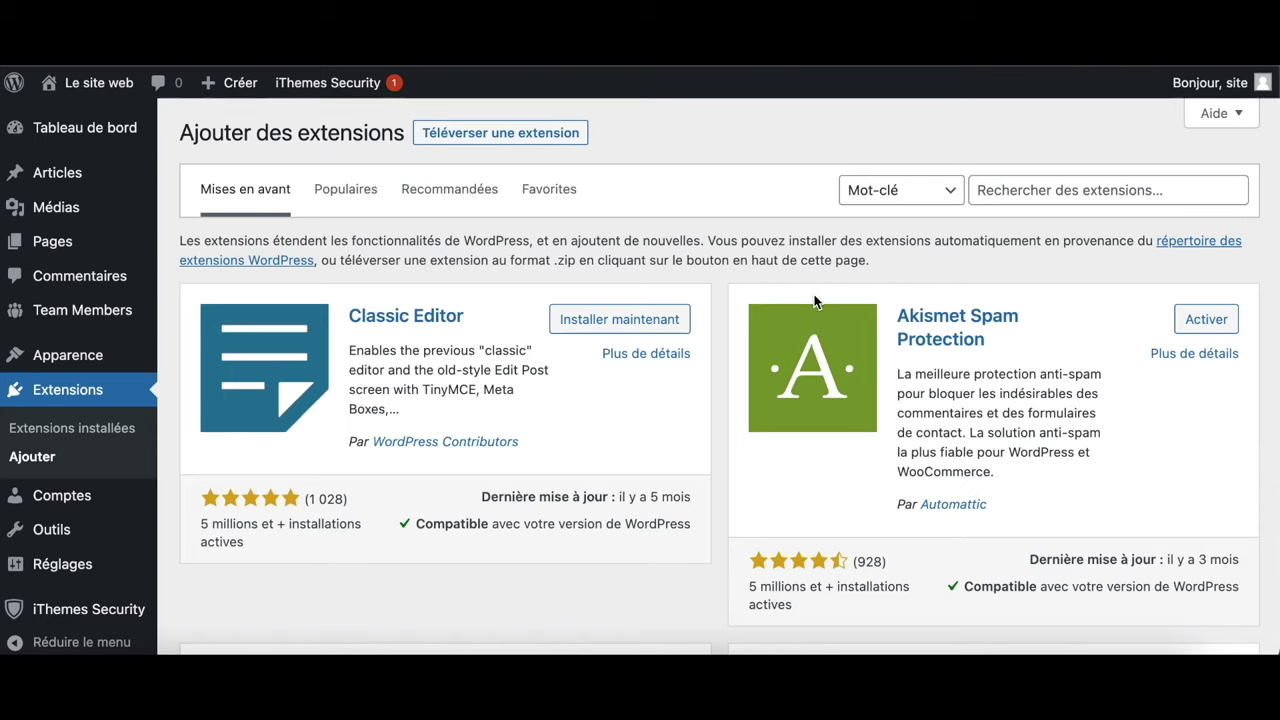
click(1014, 196)
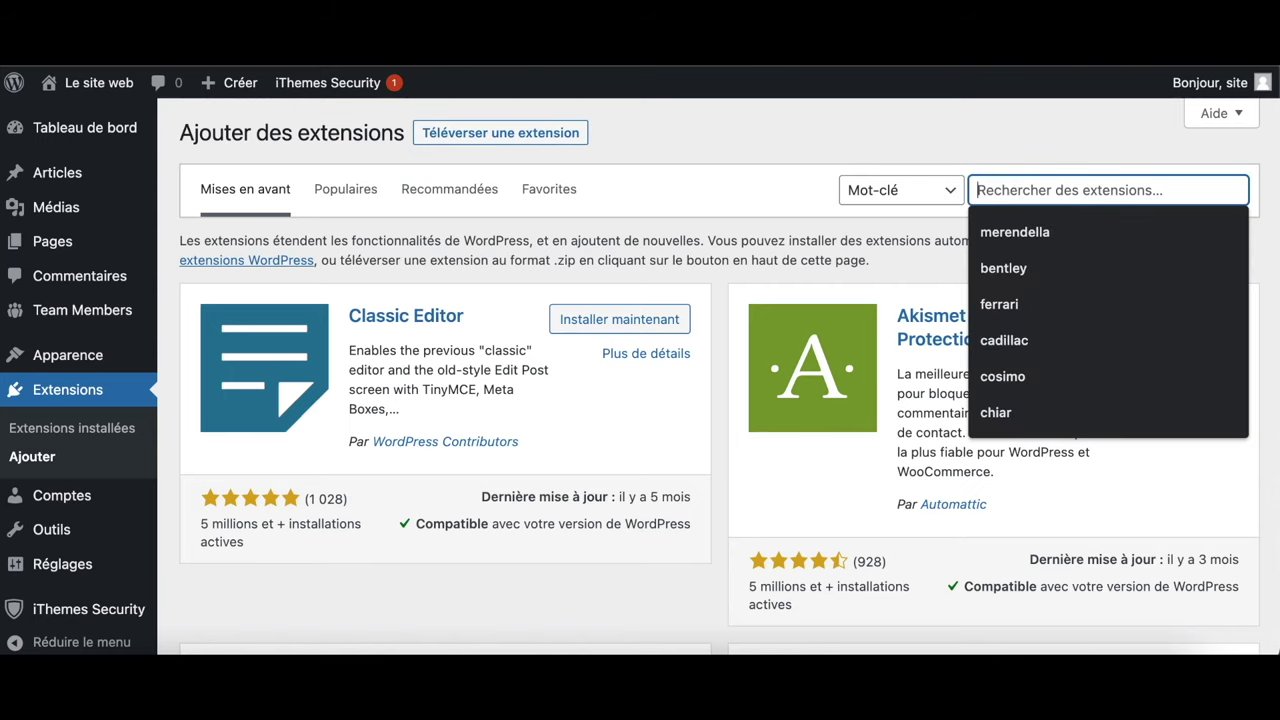
text(cont)
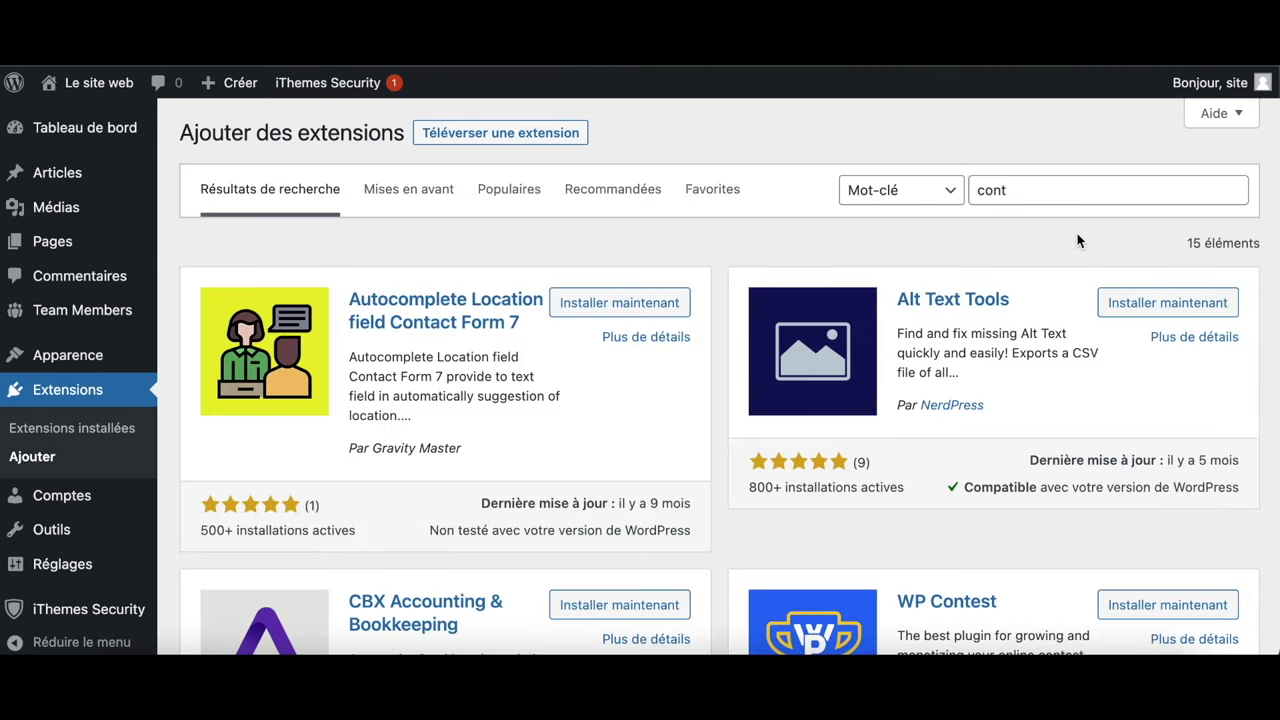
click(1054, 190)
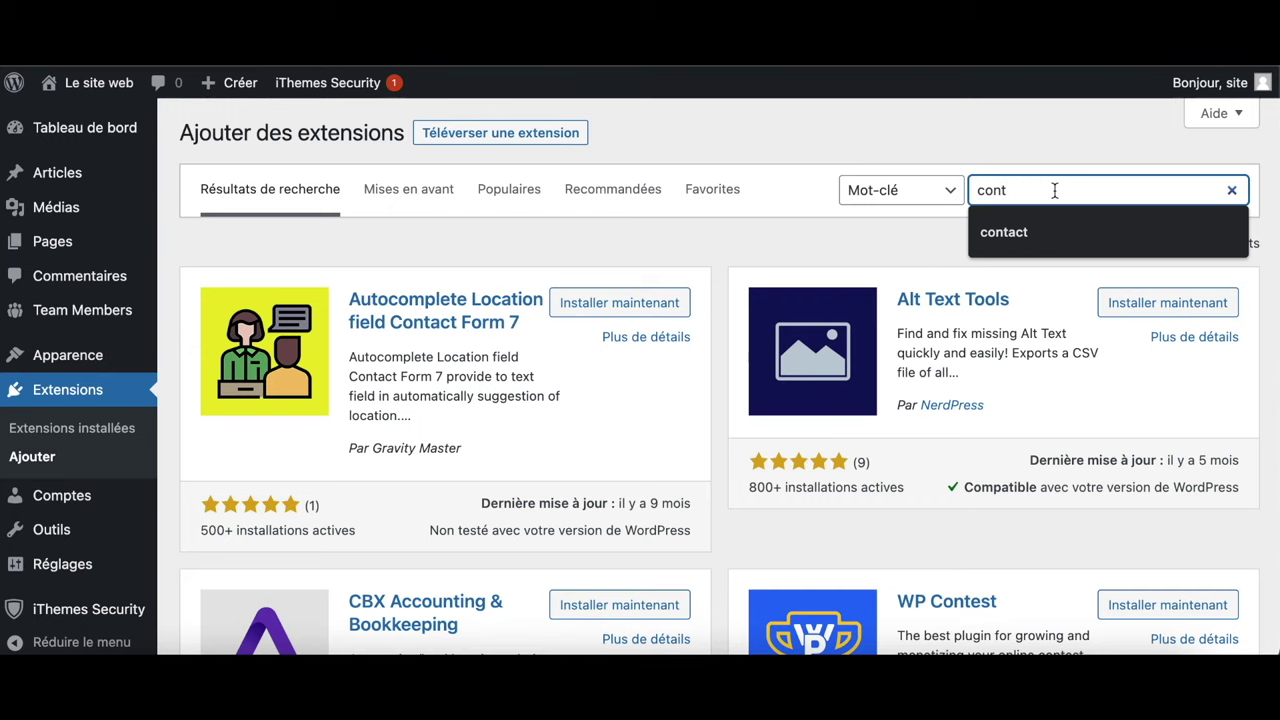
click(1057, 232)
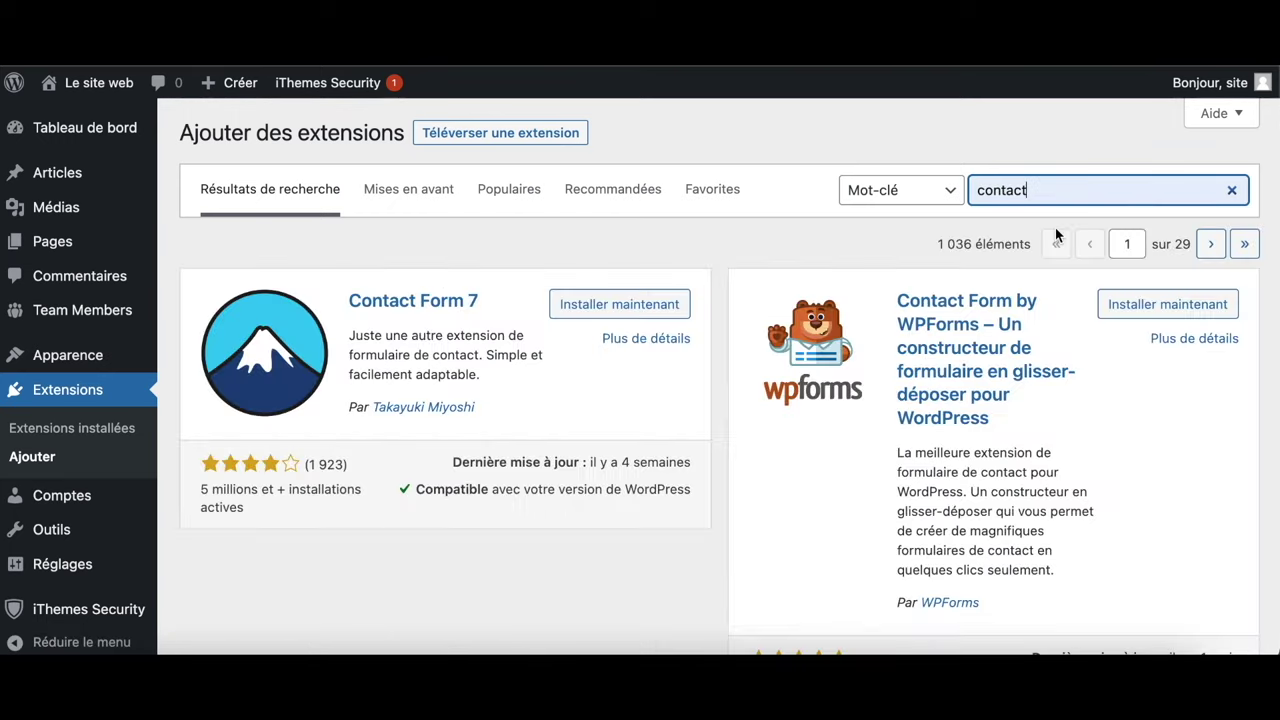
Install and activate Contact Form 7, then go to its contact forms list
click(638, 306)
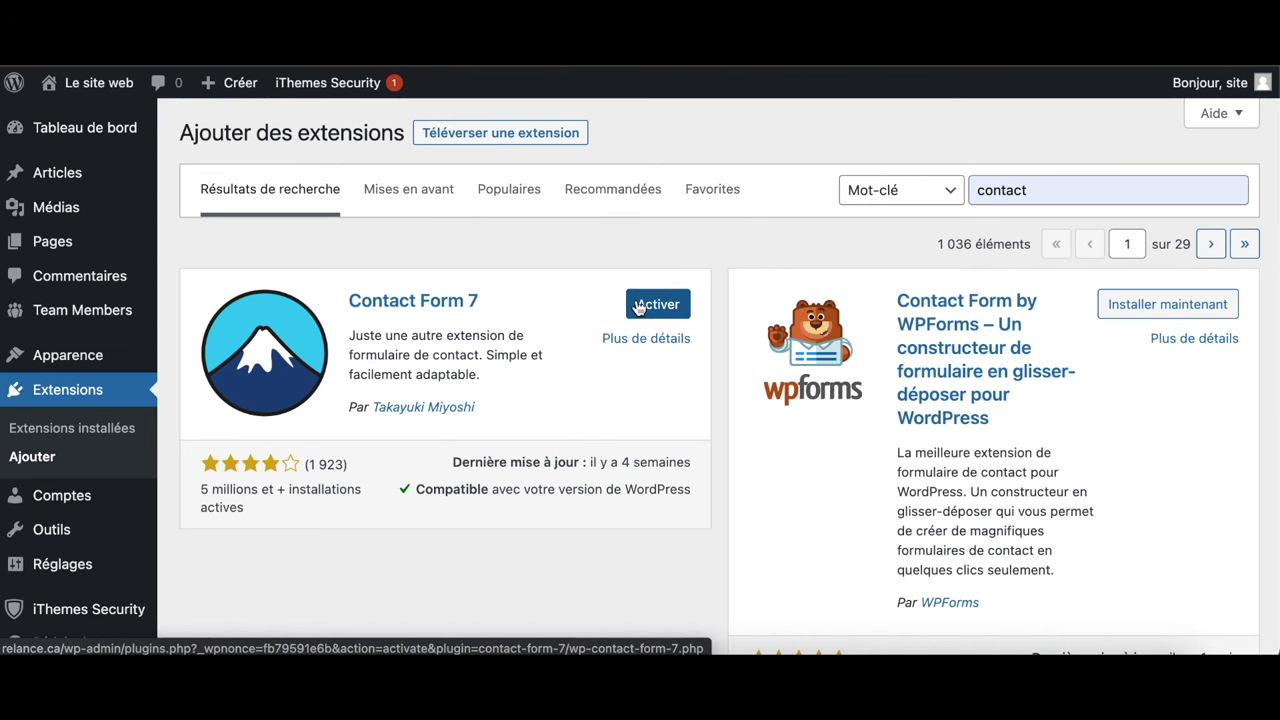
click(638, 306)
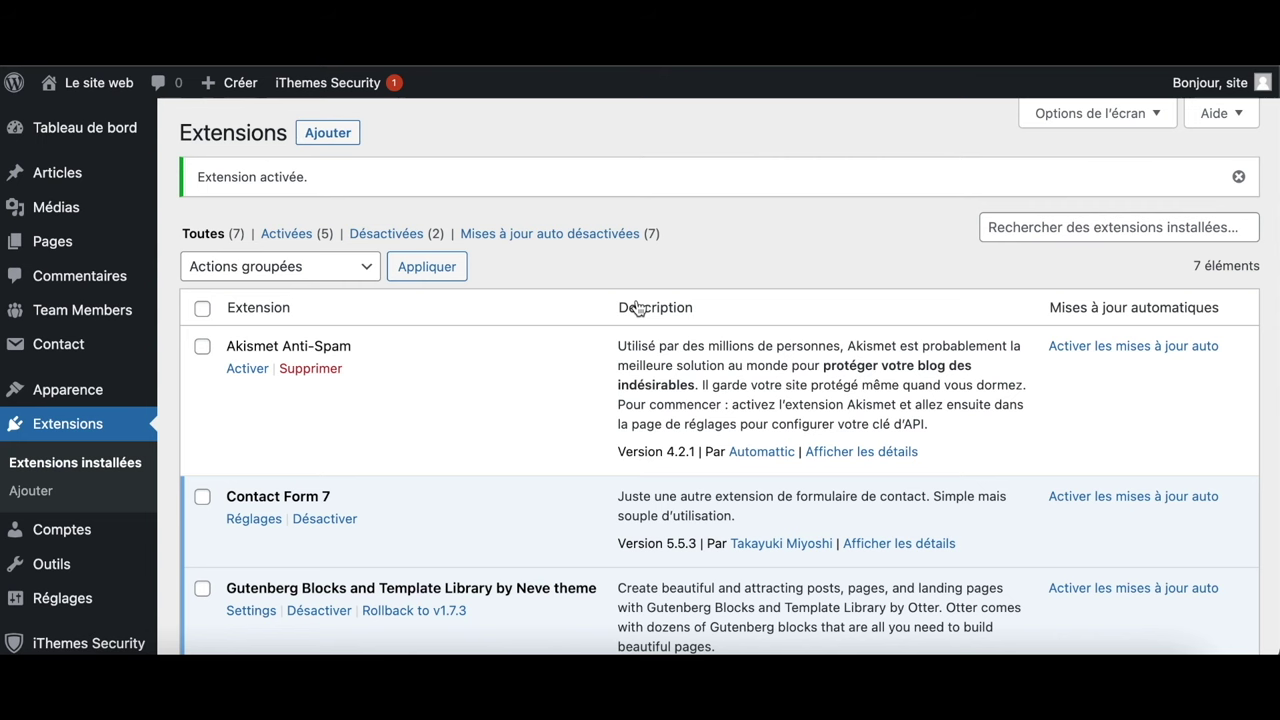
scroll(587, 409, down, 2)
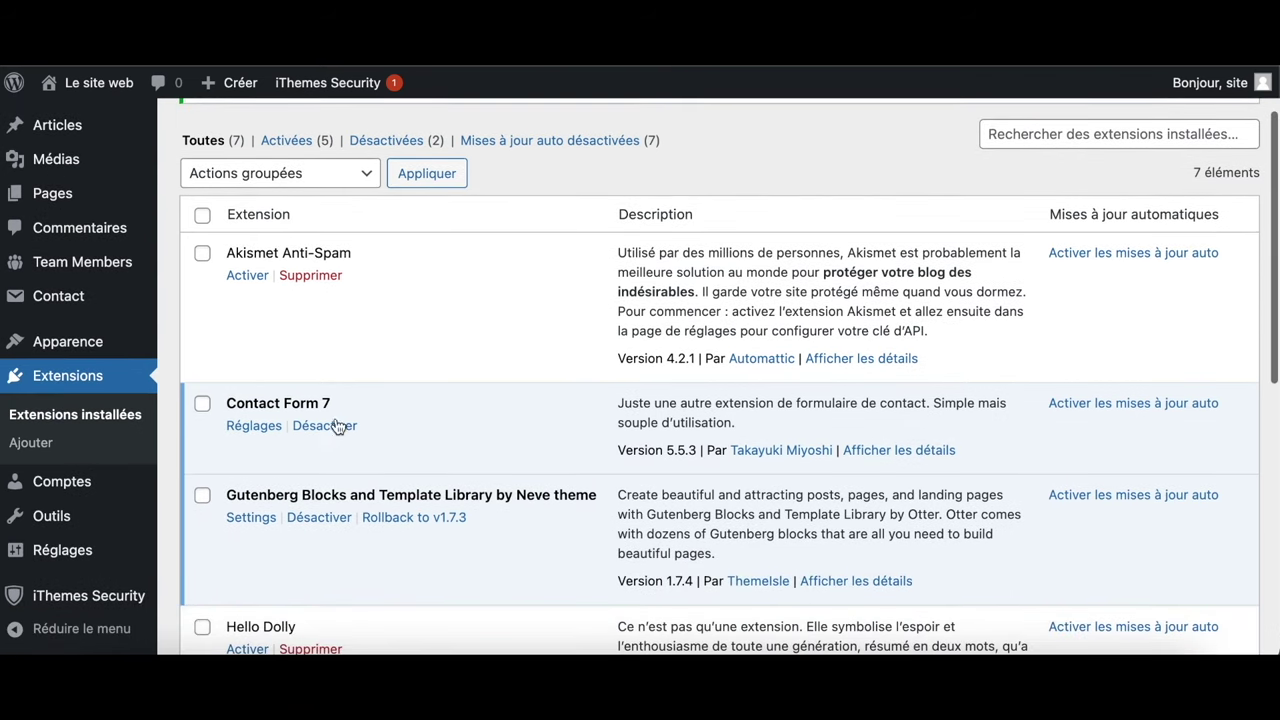
click(271, 432)
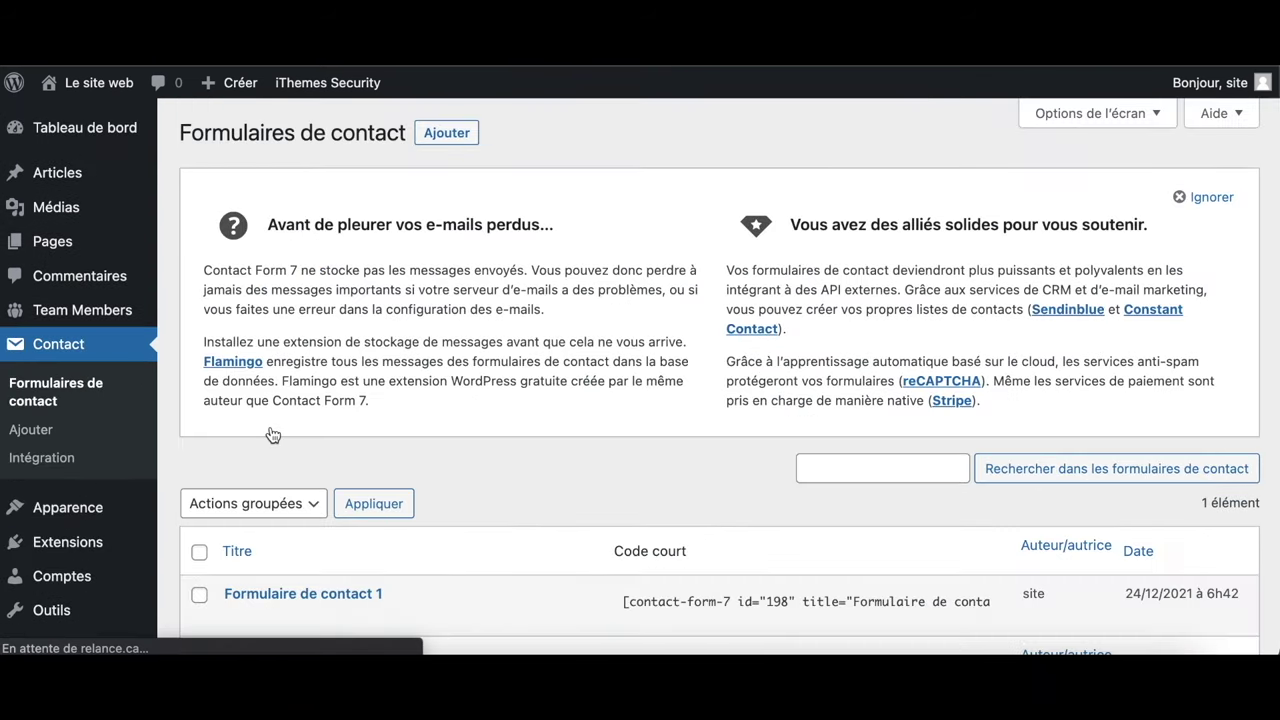
scroll(435, 463, down, 3)
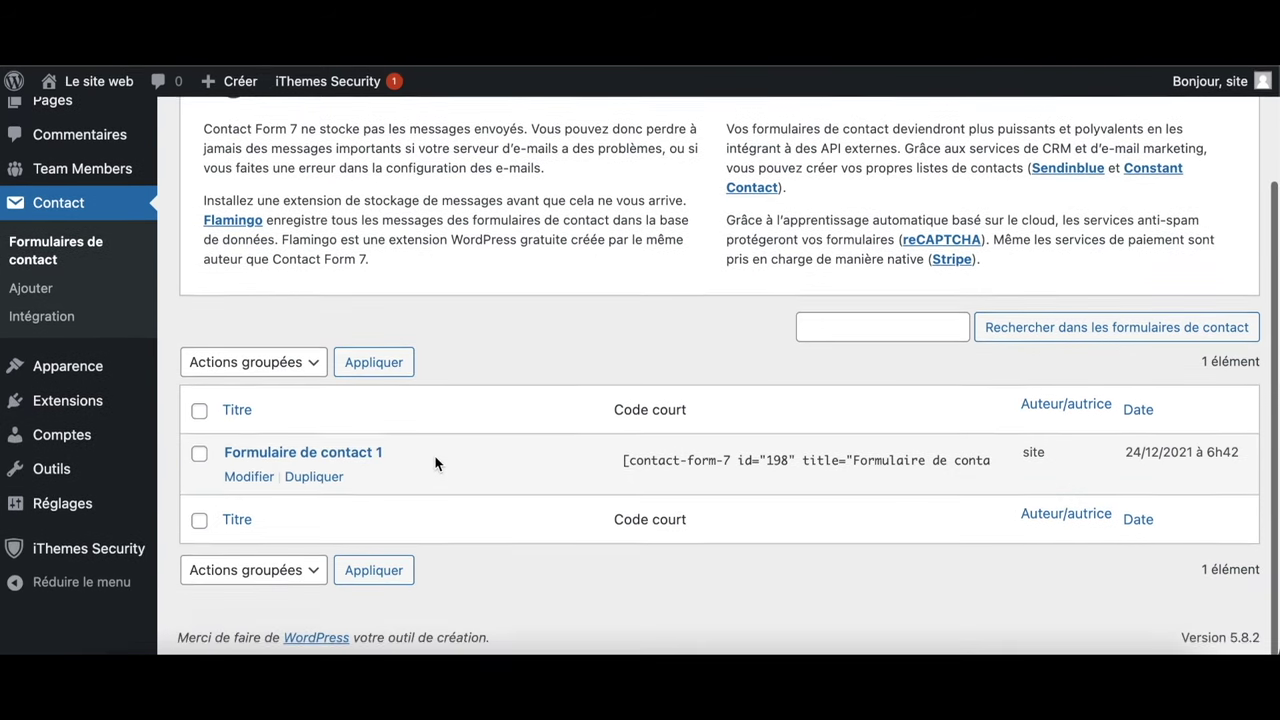
Open Formulaire de contact 1 and change the name label to 'Votre nom et prénom'
click(329, 460)
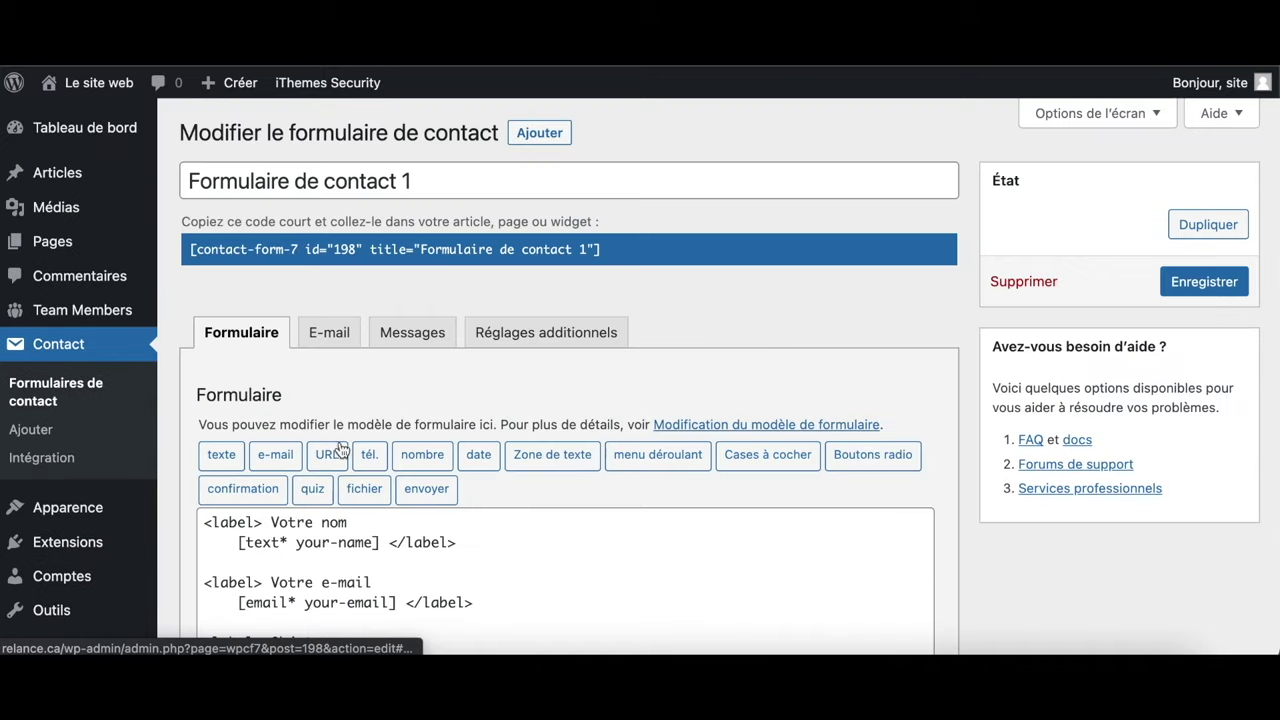
scroll(614, 380, down, 5)
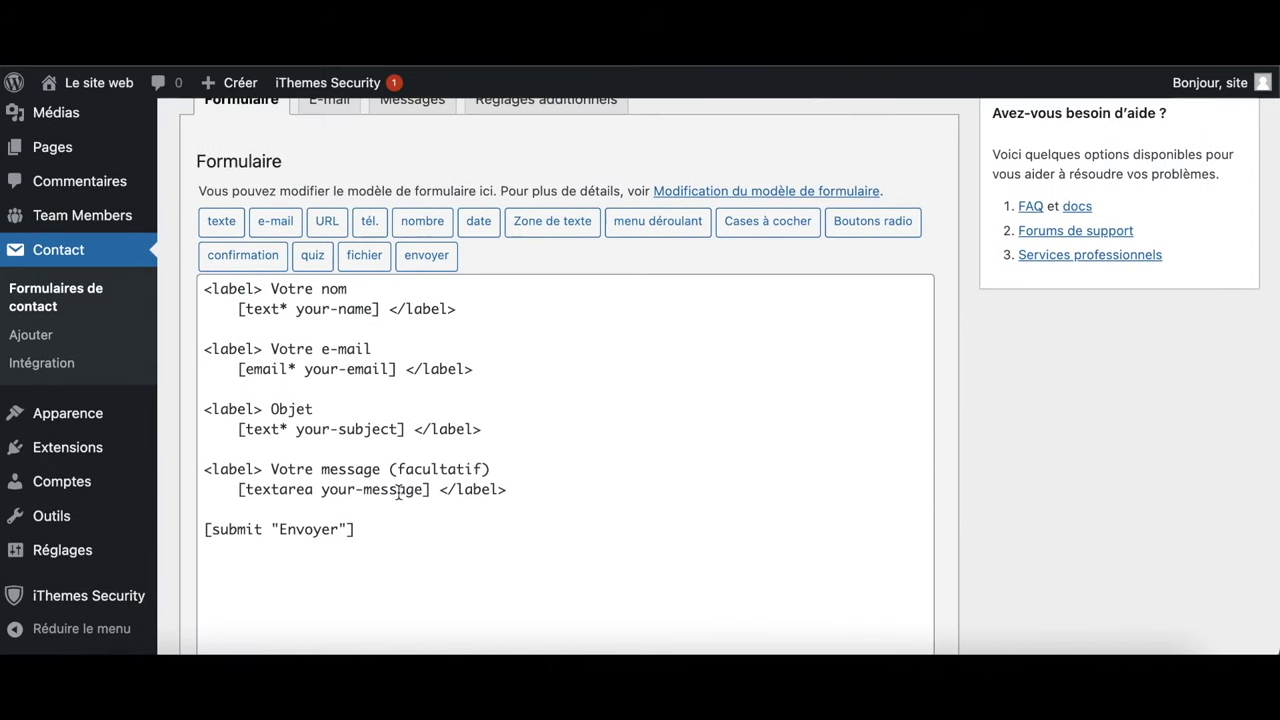
click(351, 288)
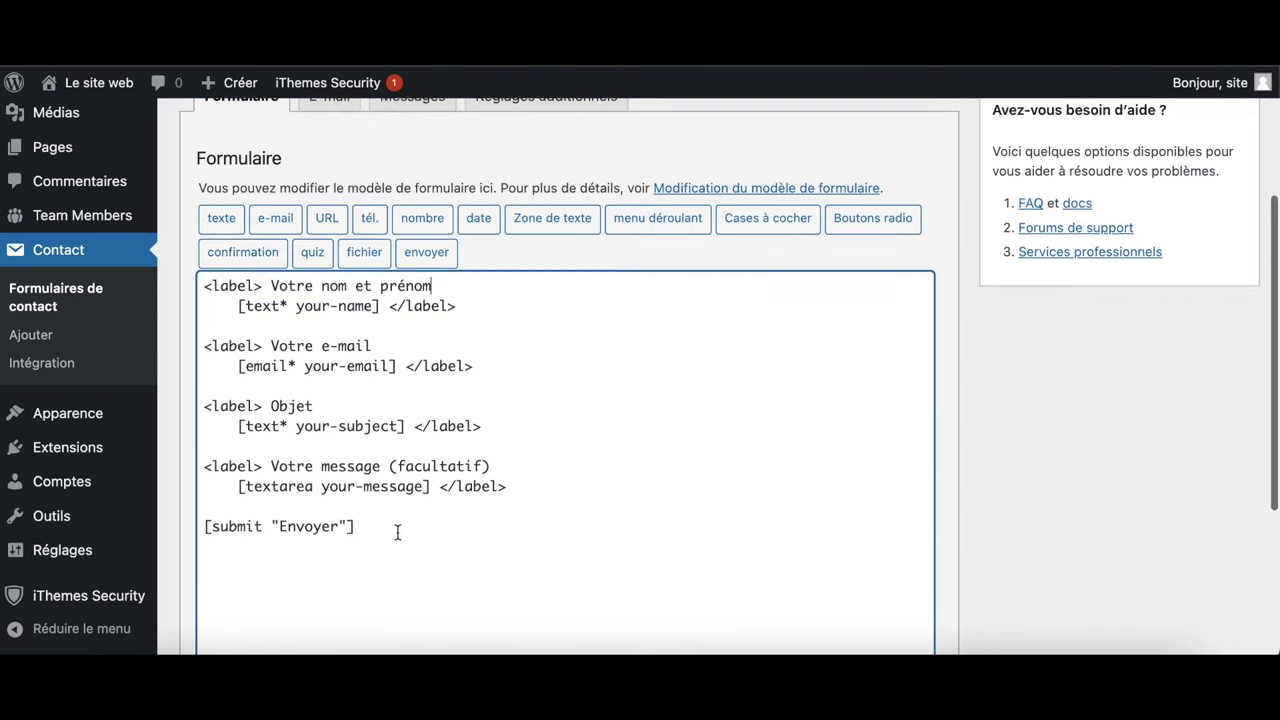
Delete '(facultatif)' from the message label and save the form
scroll(397, 531, down, 5)
drag(389, 192, 489, 192)
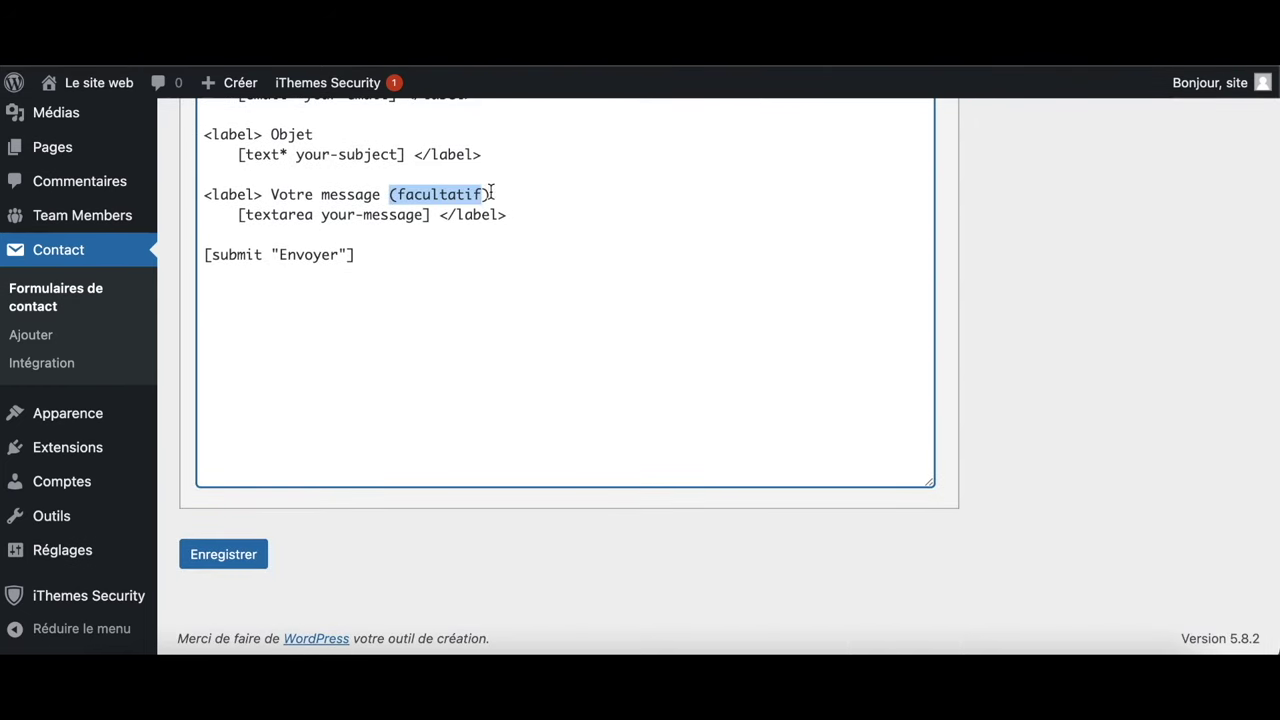
key(BackSpace)
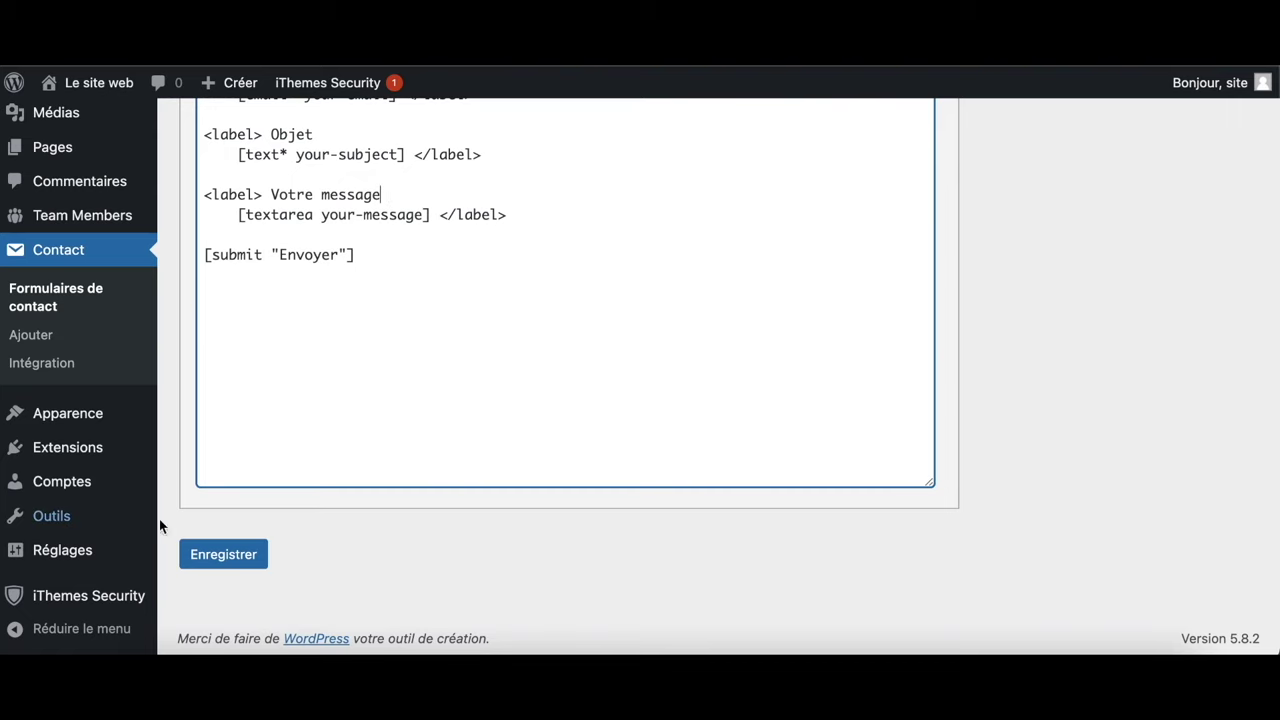
click(226, 554)
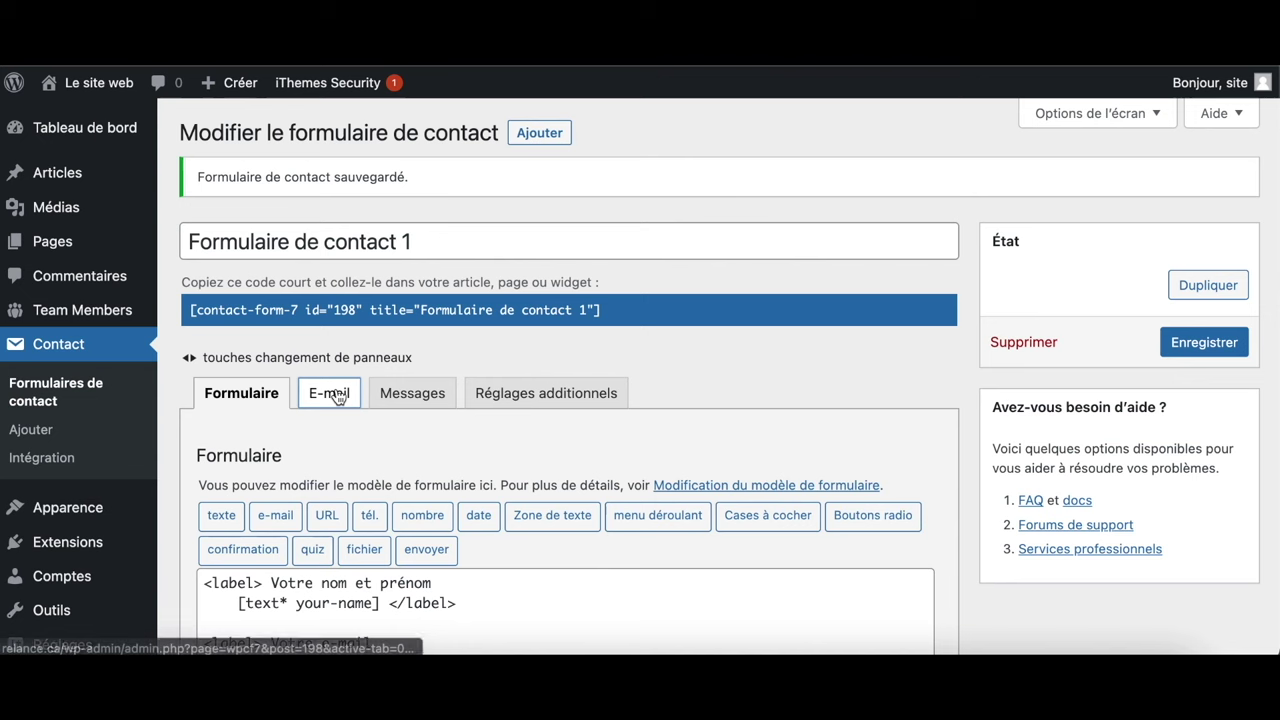
click(325, 393)
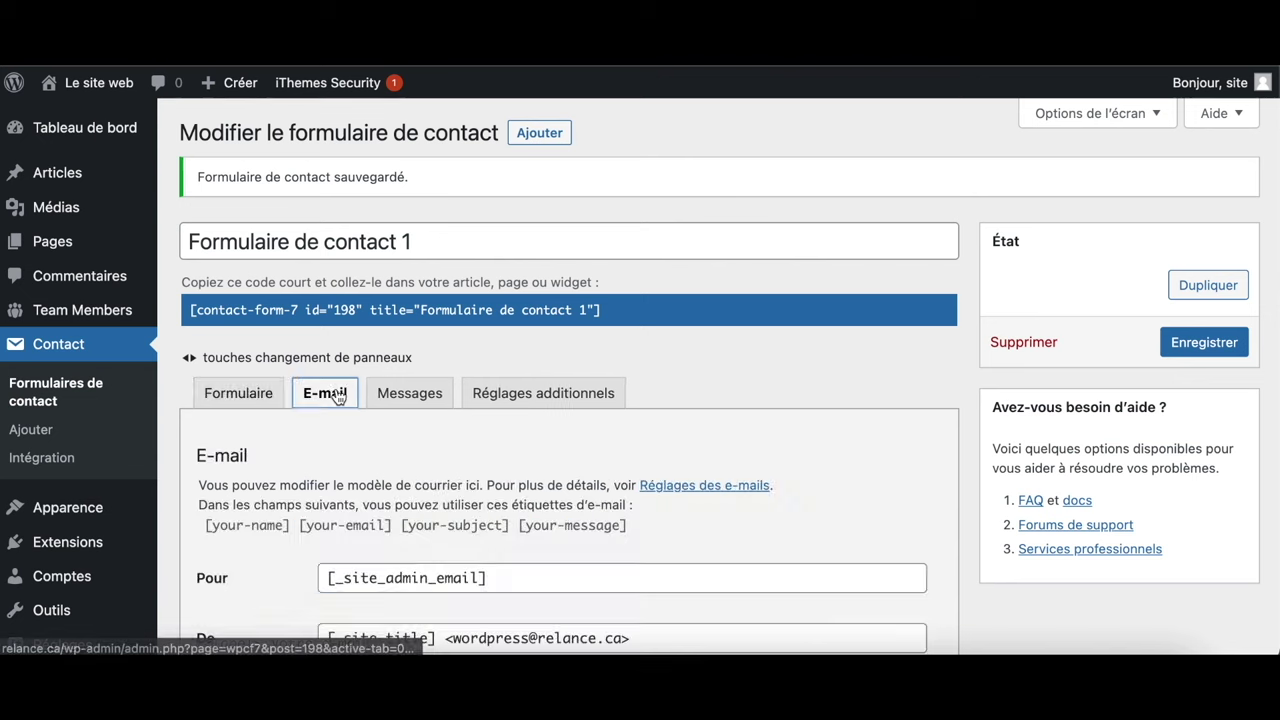
Change the De sender address so 'wordpress' becomes 'contact'
scroll(421, 476, down, 5)
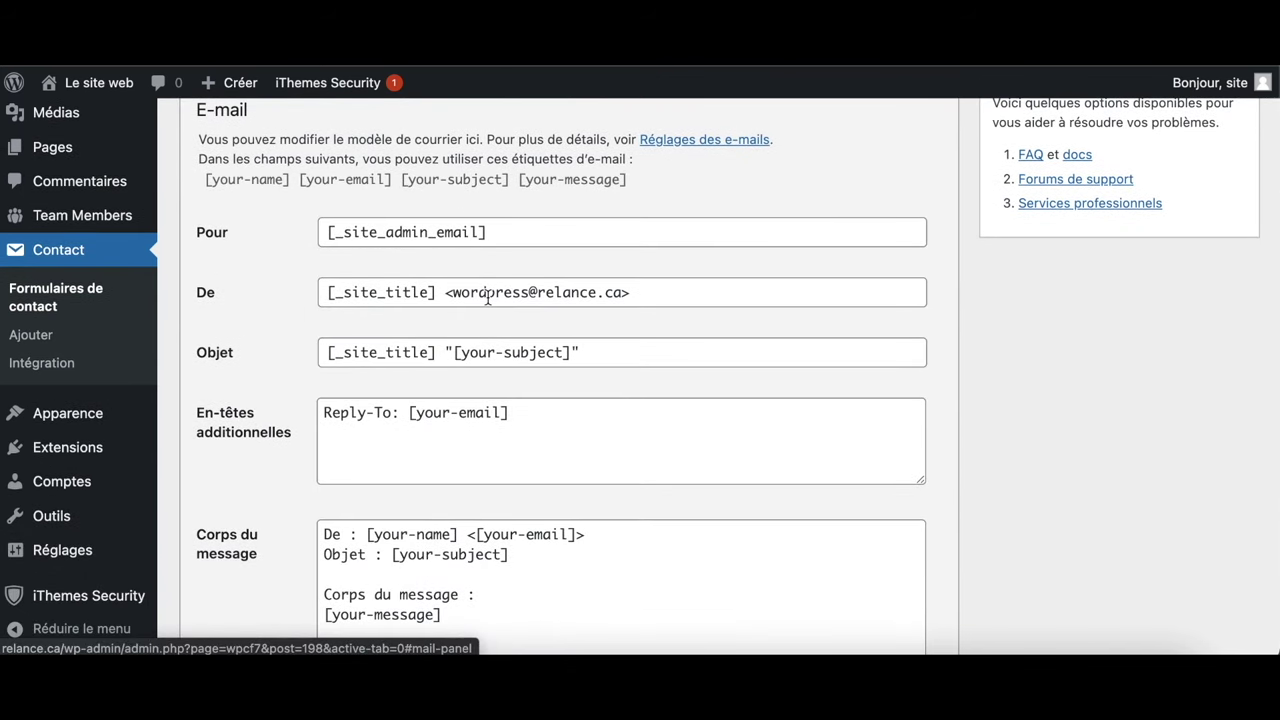
double_click(497, 296)
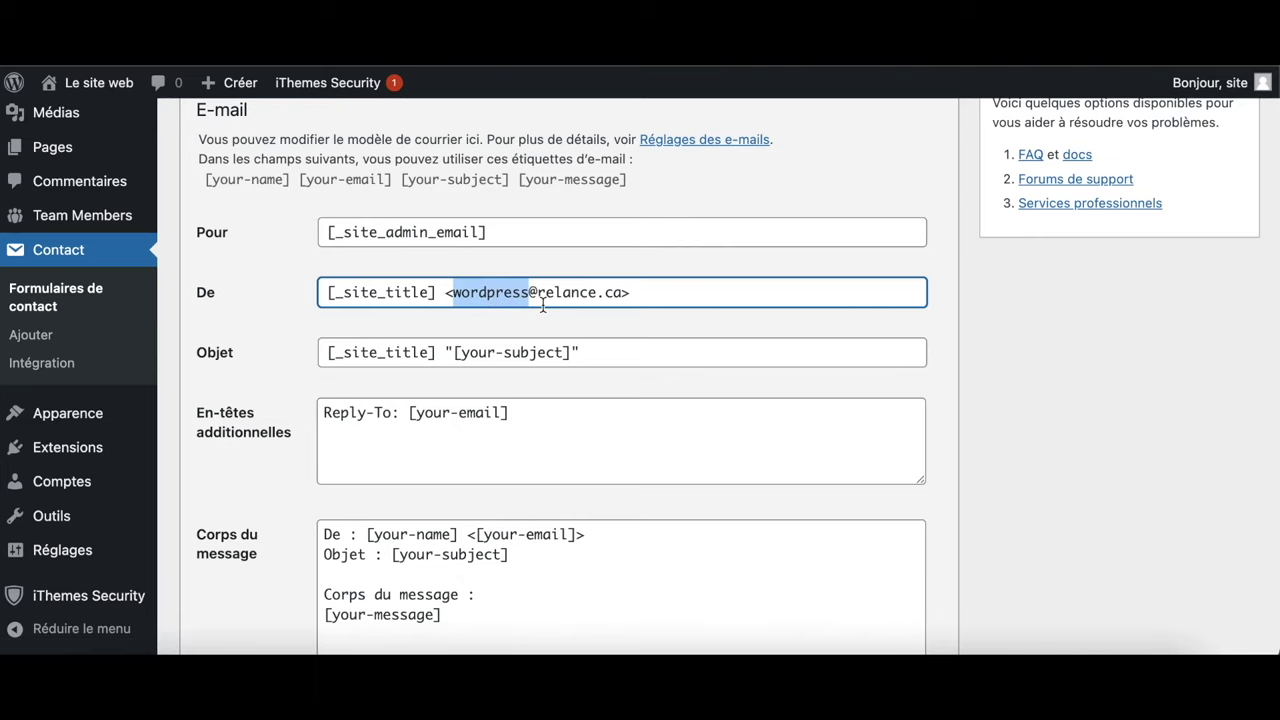
key(BackSpace)
text(conta)
text(ct)
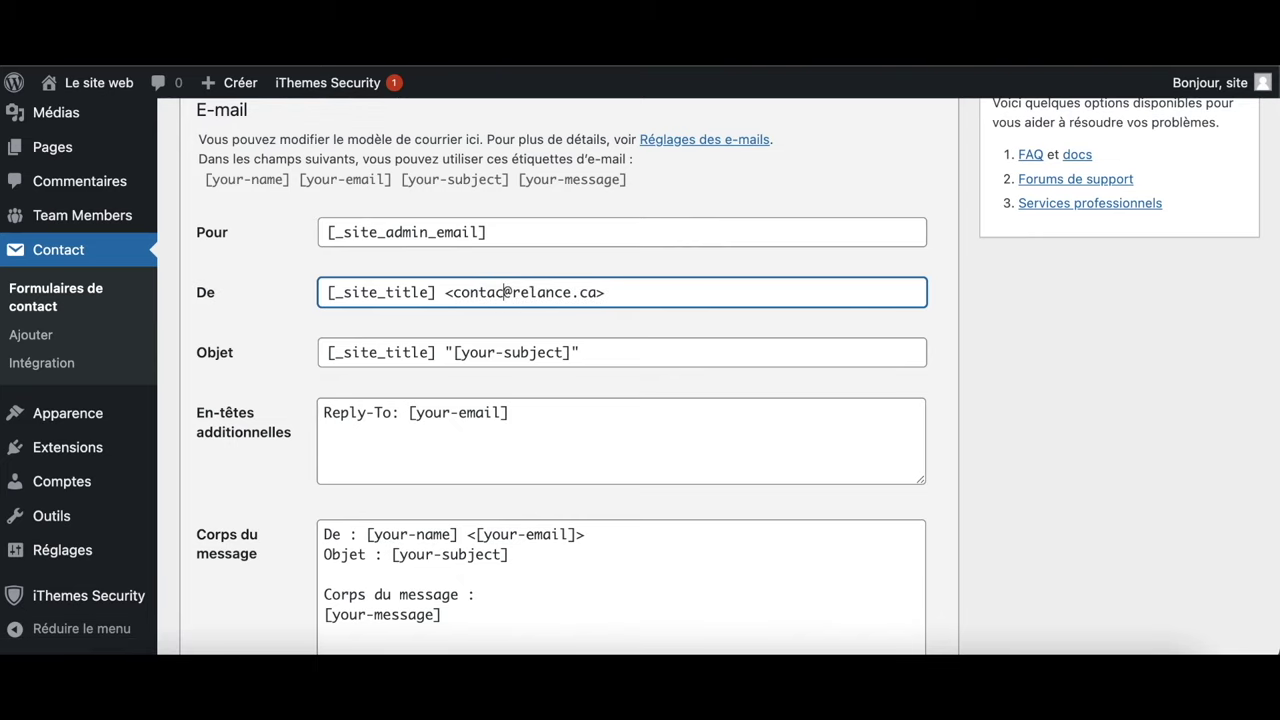
Enable excluding empty mail-tag lines and HTML format, then save the e-mail settings
scroll(509, 327, down, 5)
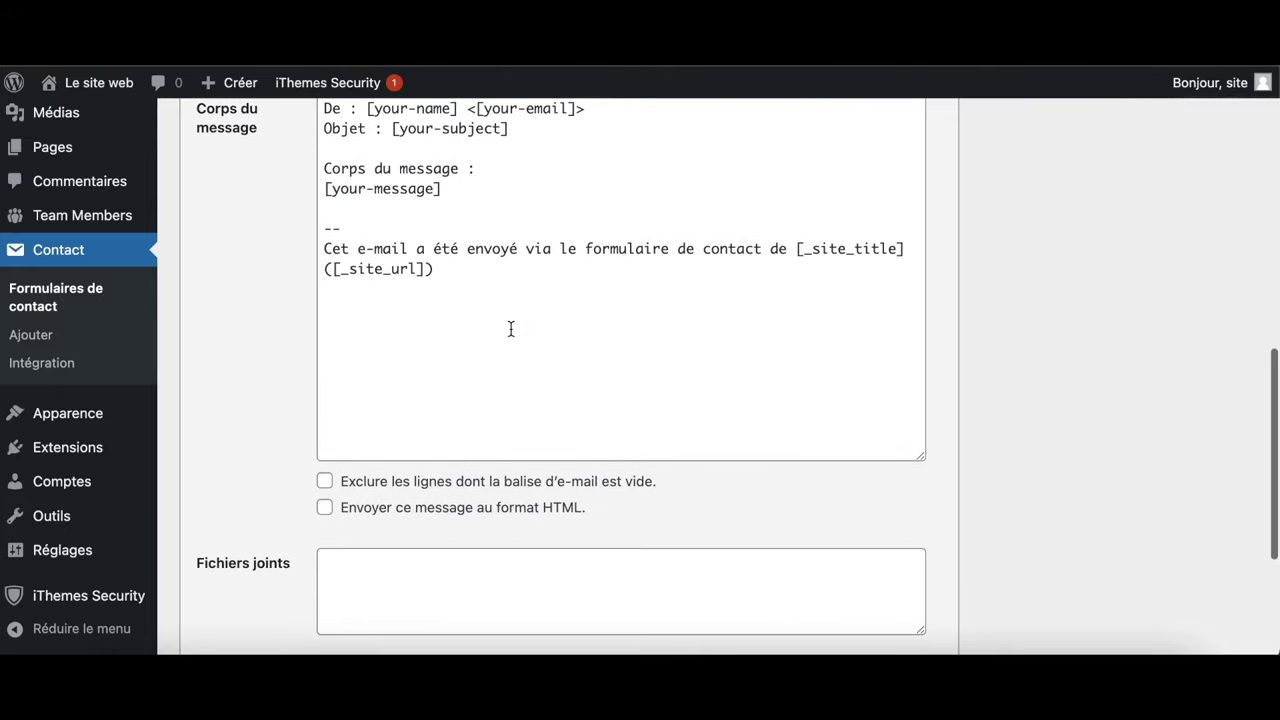
scroll(510, 328, down, 3)
click(325, 213)
click(326, 240)
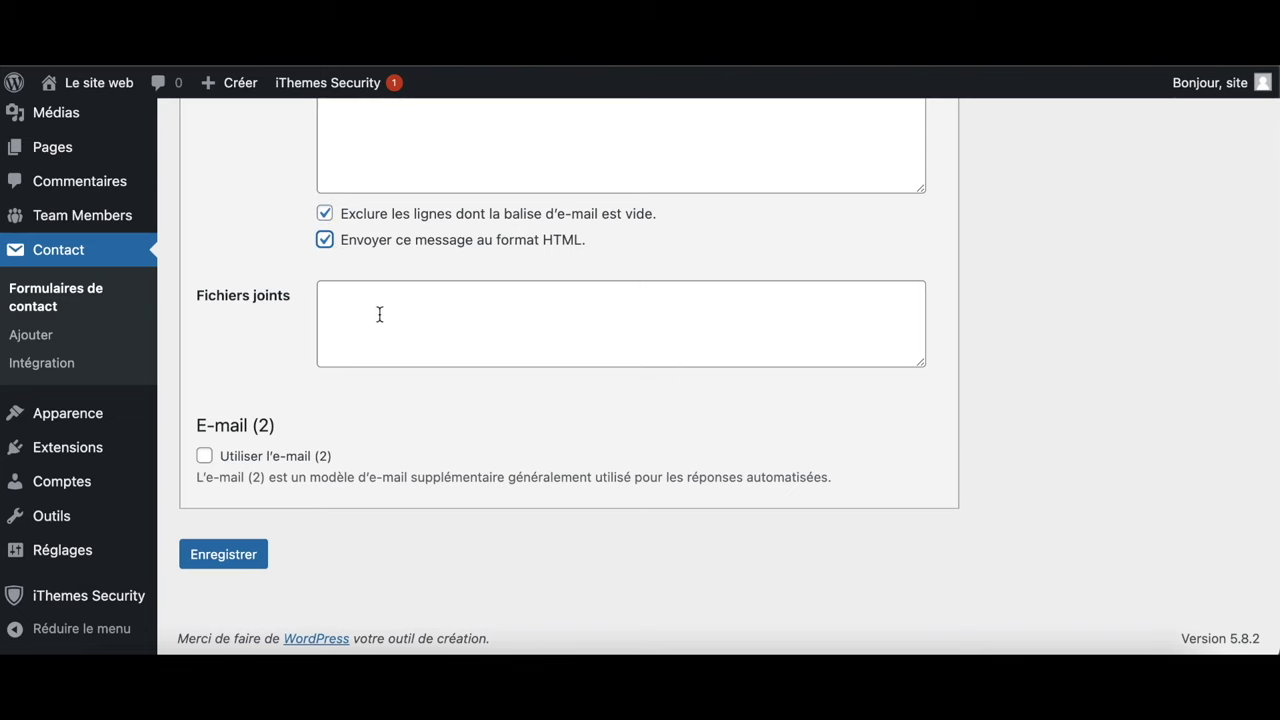
click(222, 558)
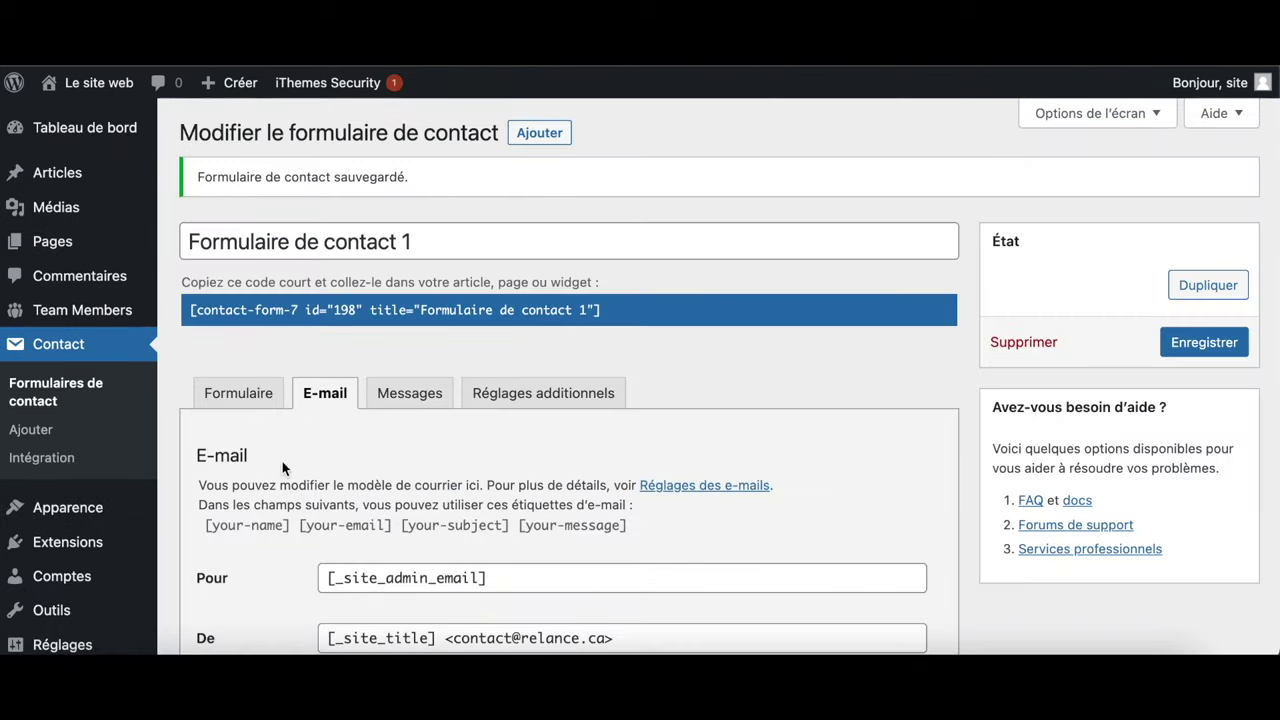
click(410, 396)
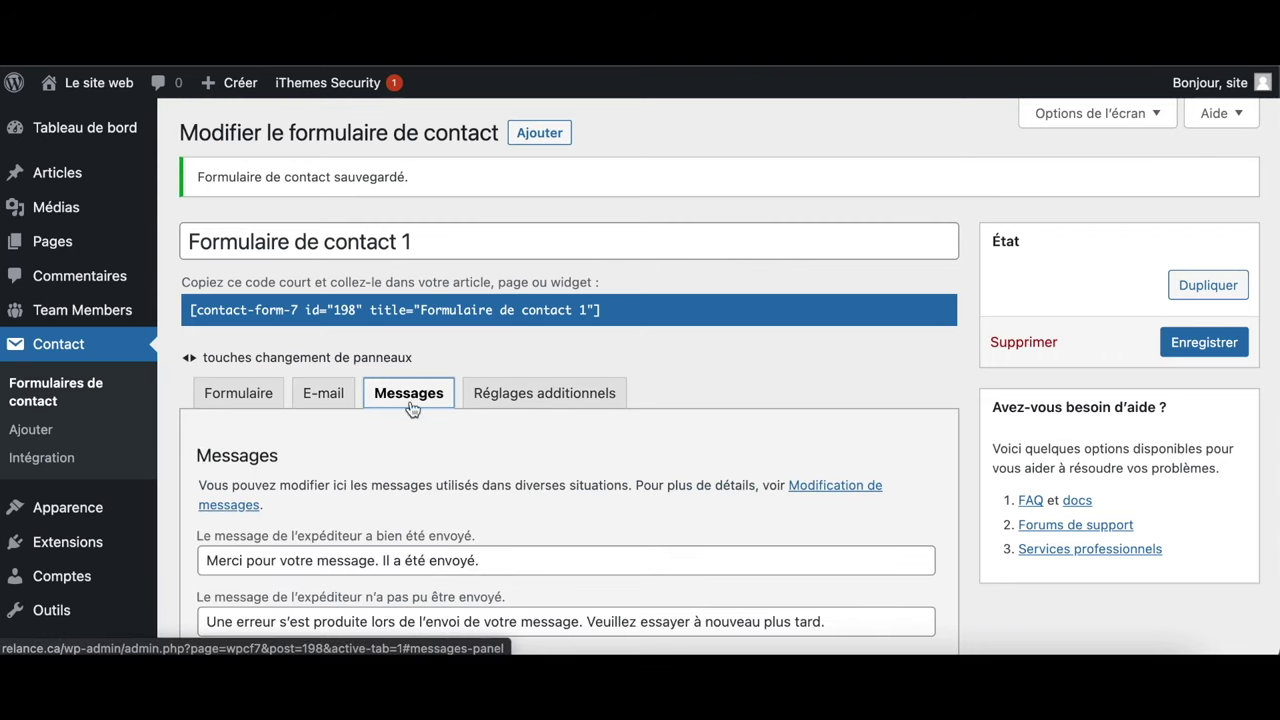
scroll(462, 528, down, 4)
Scroll through and review the form's response message fields
scroll(462, 525, down, 2)
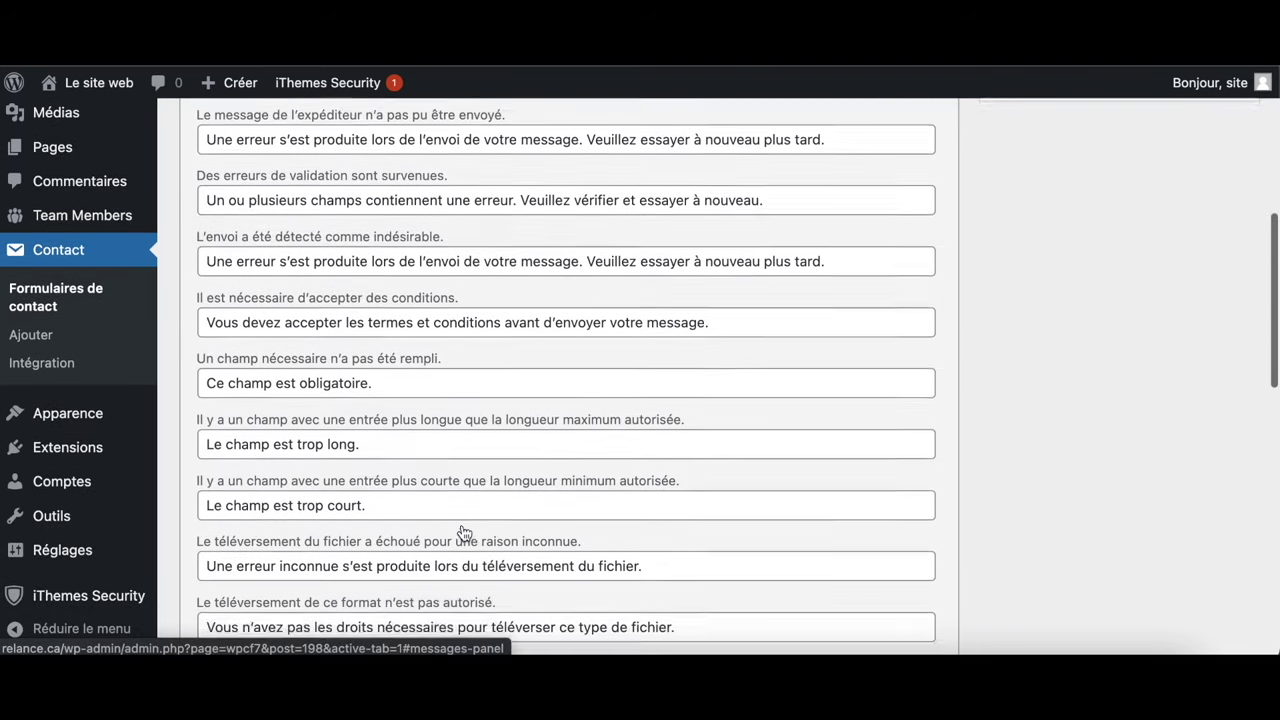
drag(252, 400, 437, 406)
scroll(437, 408, down, 4)
scroll(438, 409, down, 5)
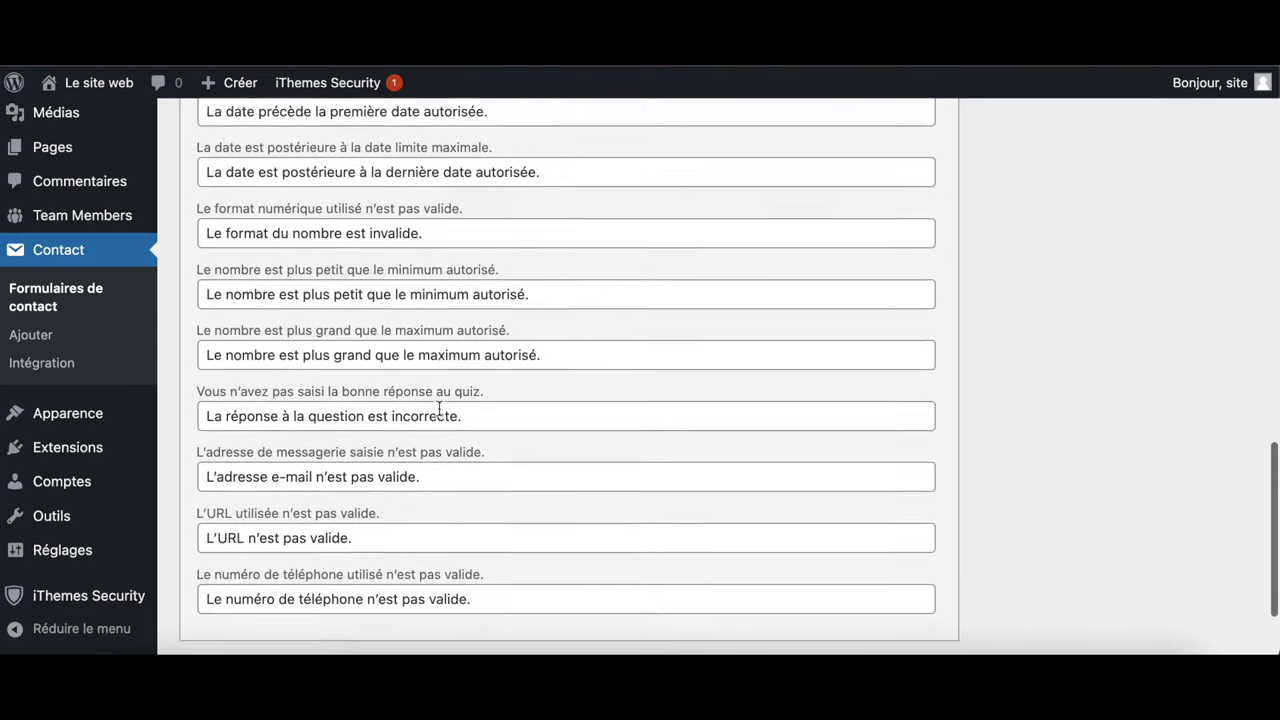
drag(506, 474, 228, 468)
scroll(237, 486, up, 14)
Check the empty Réglages additionnels tab and open its documentation page
click(543, 394)
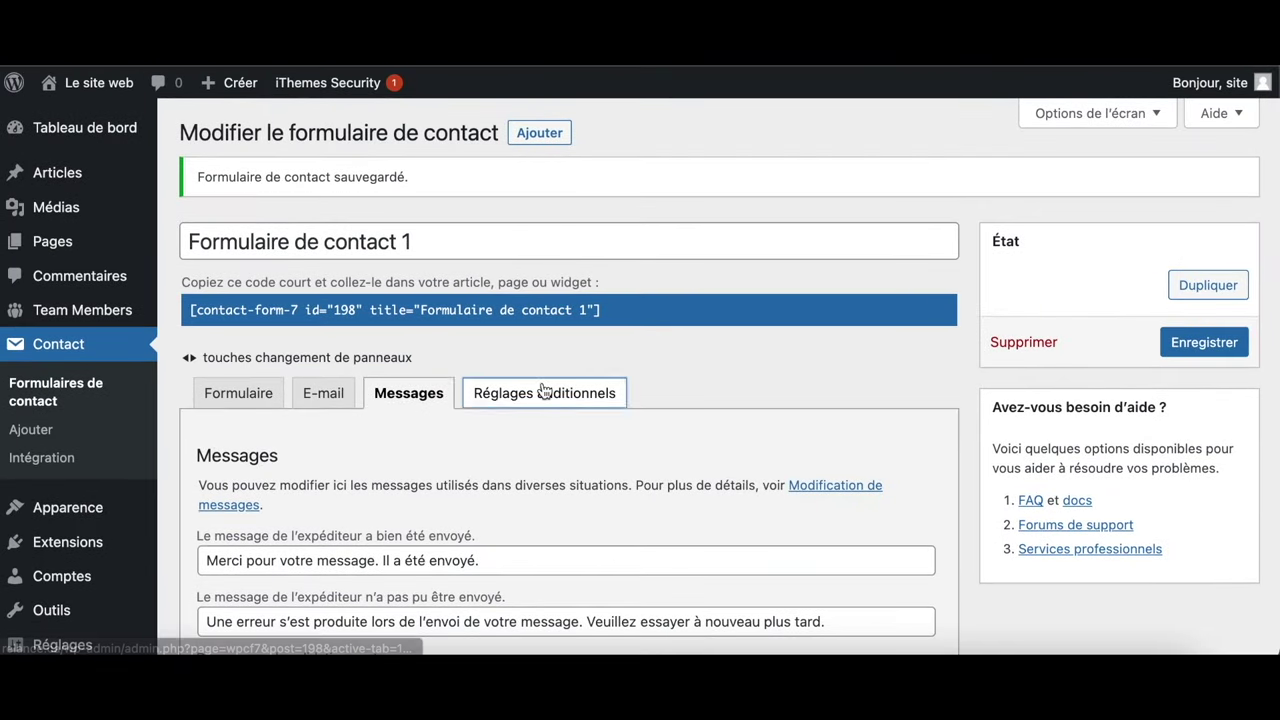
scroll(446, 514, down, 2)
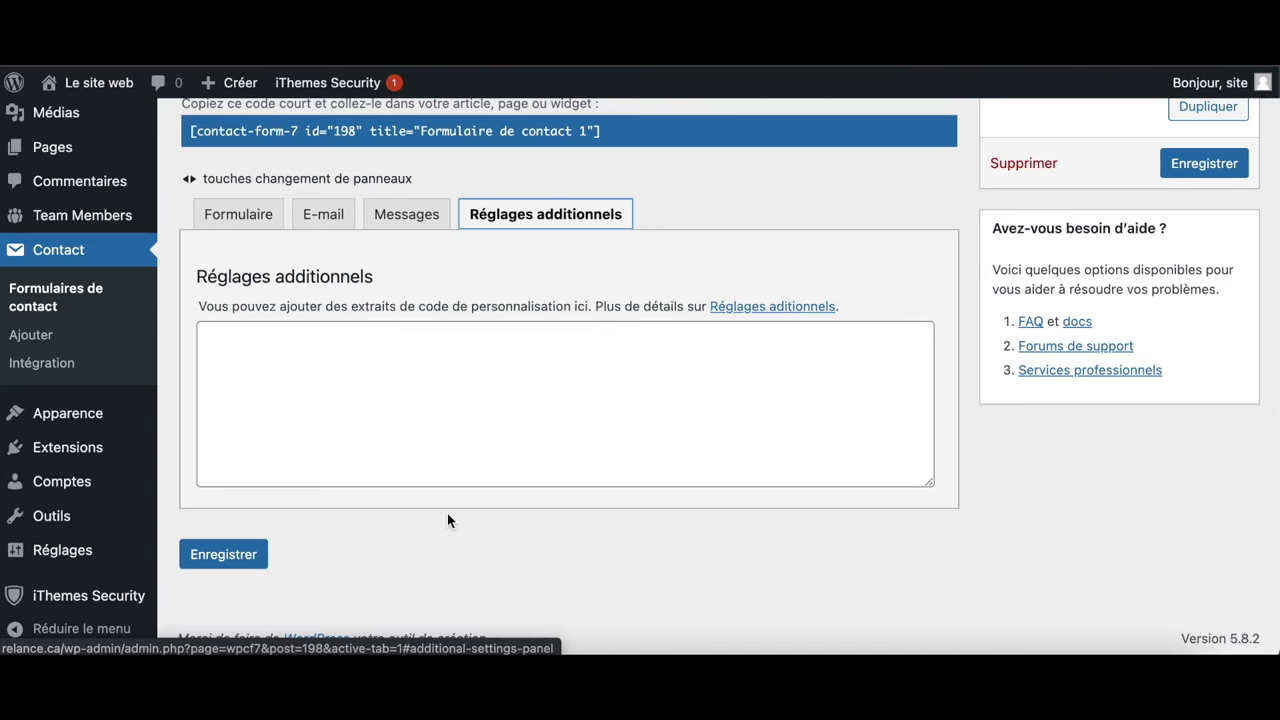
click(778, 308)
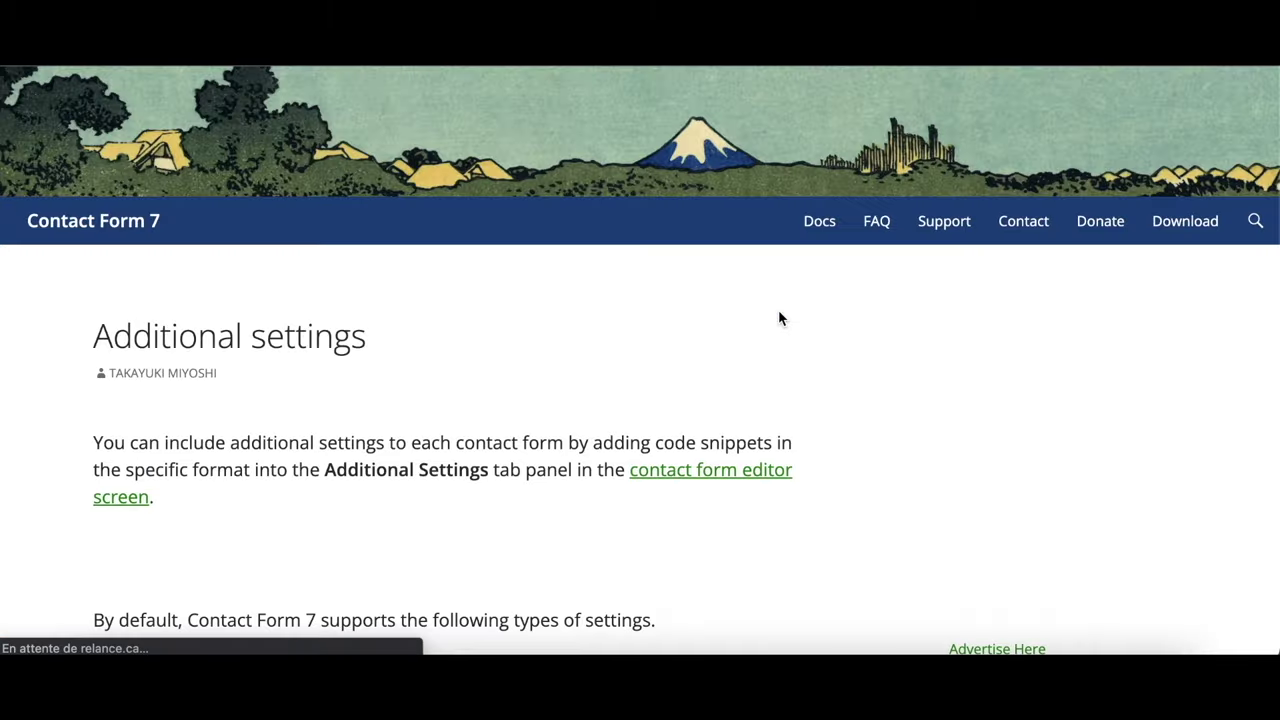
scroll(590, 470, down, 4)
scroll(590, 477, down, 5)
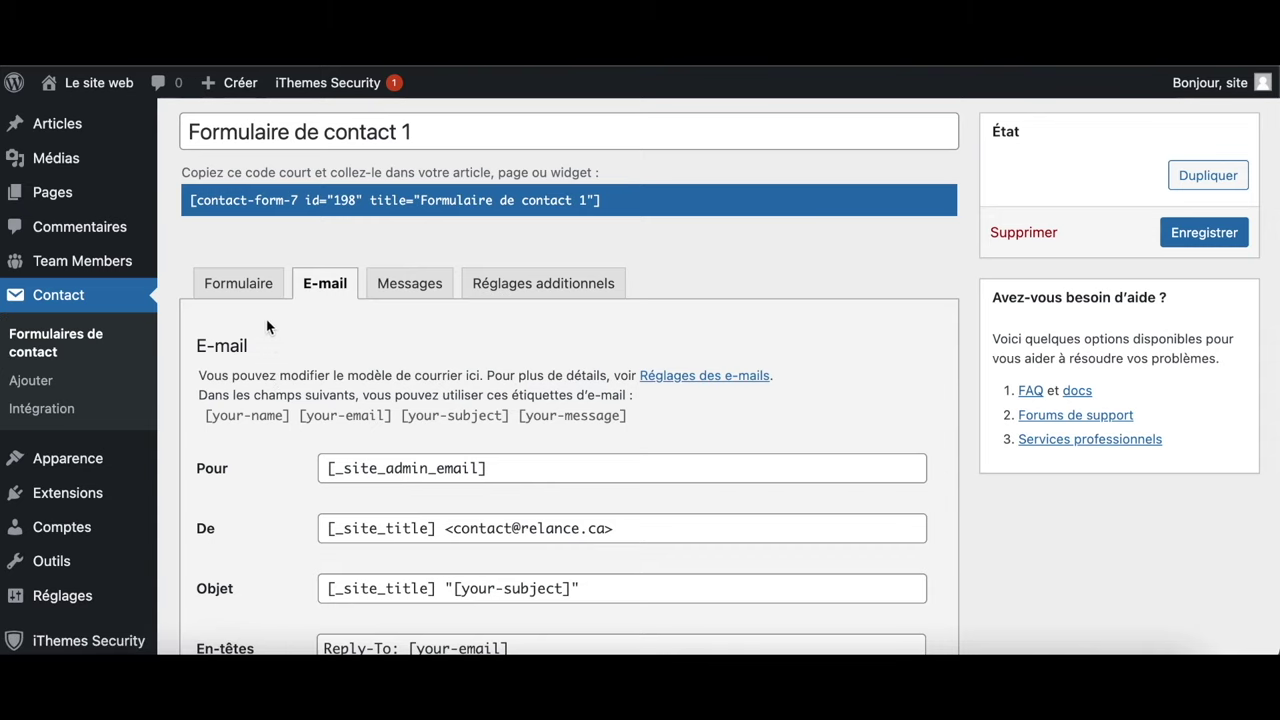
click(241, 285)
Copy Formulaire de contact 1's shortcode, save the form, and go to the Pages list
click(628, 205)
key(ctrl+c)
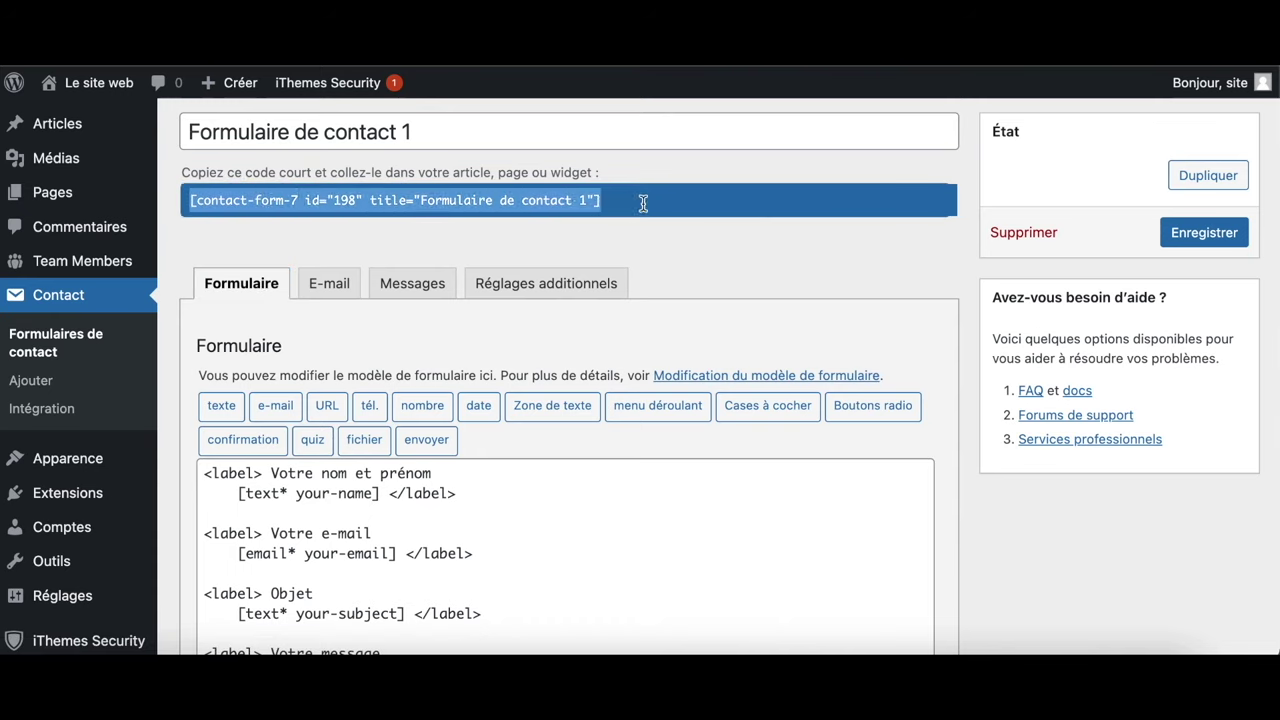
click(1205, 234)
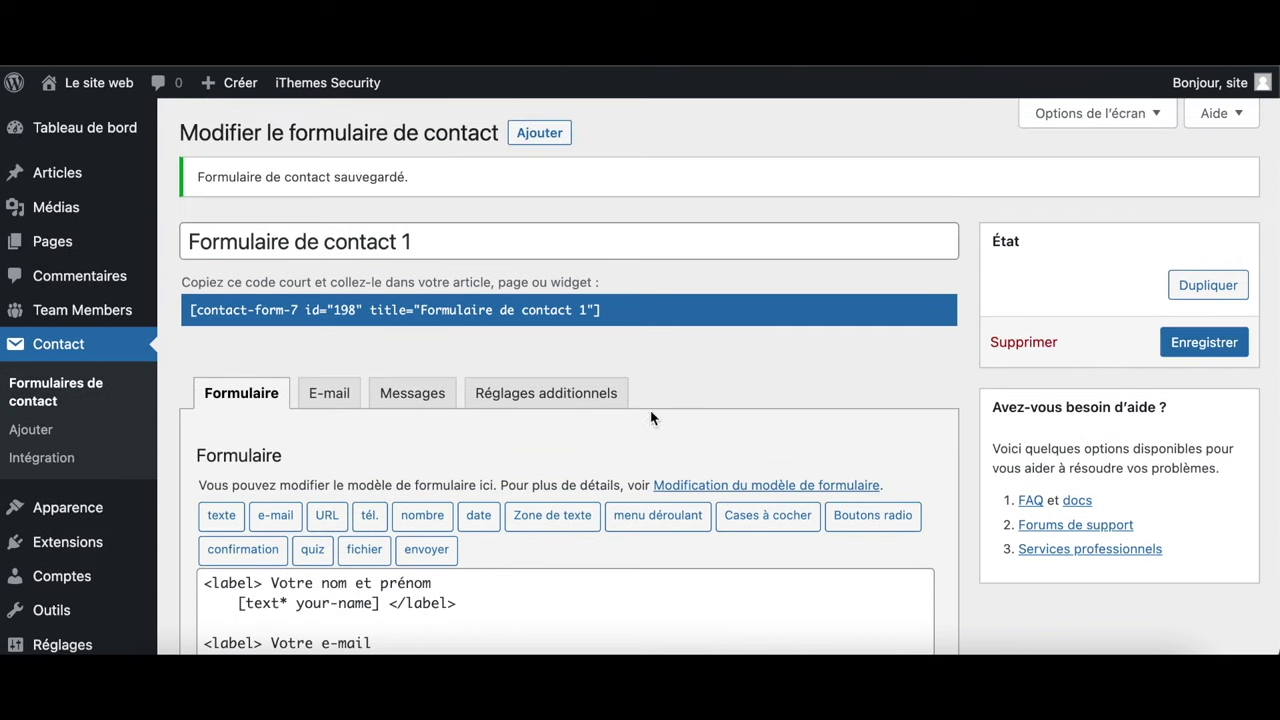
click(65, 245)
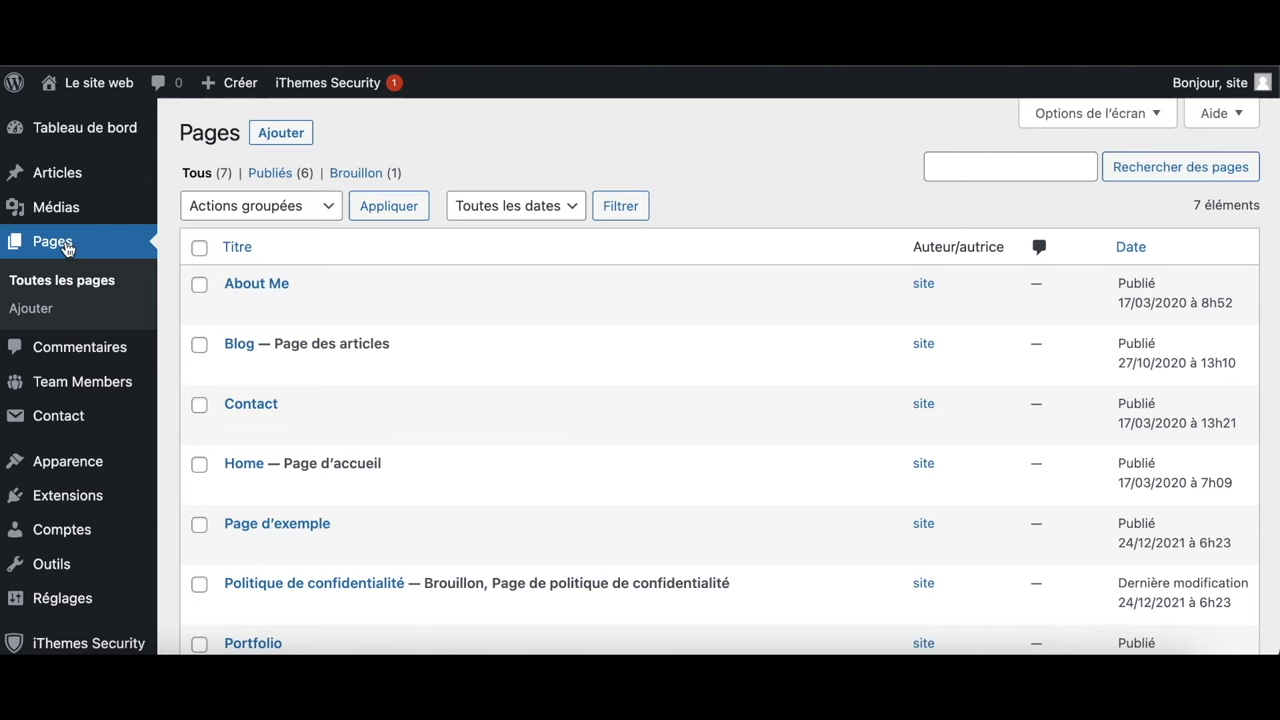
Edit the Contact page and select its Code court shortcode block text
click(264, 408)
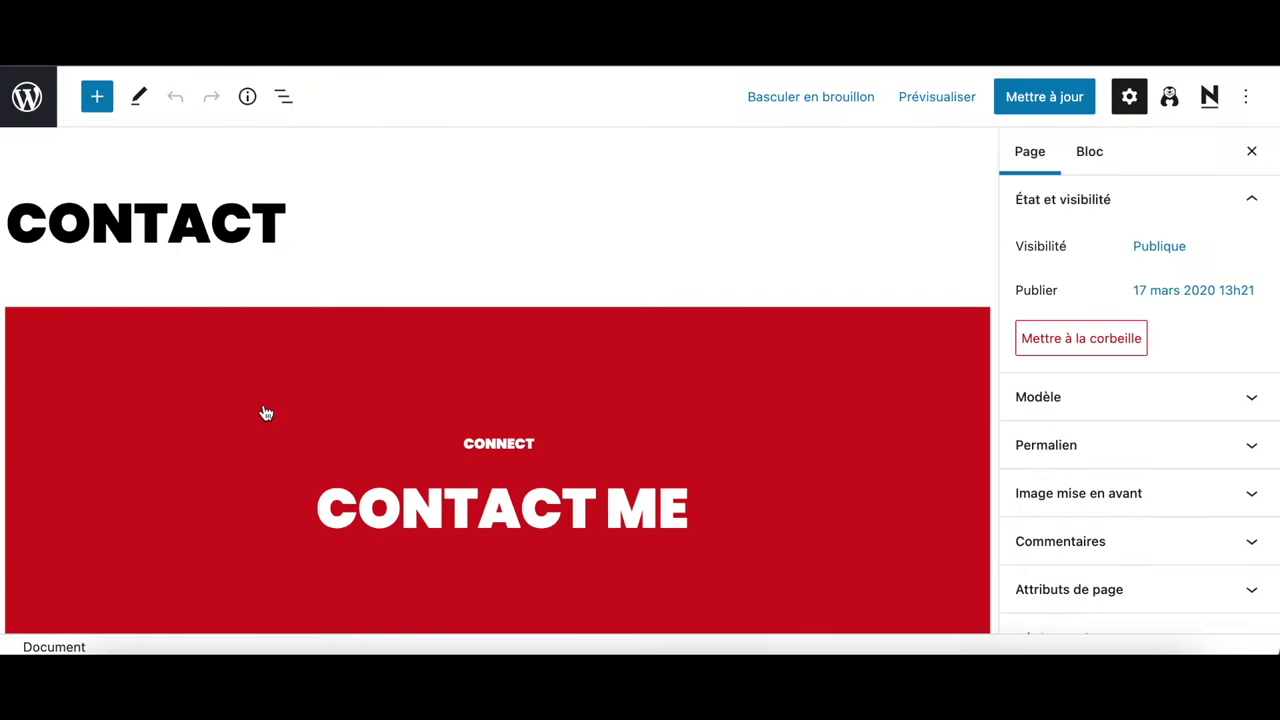
scroll(264, 411, down, 10)
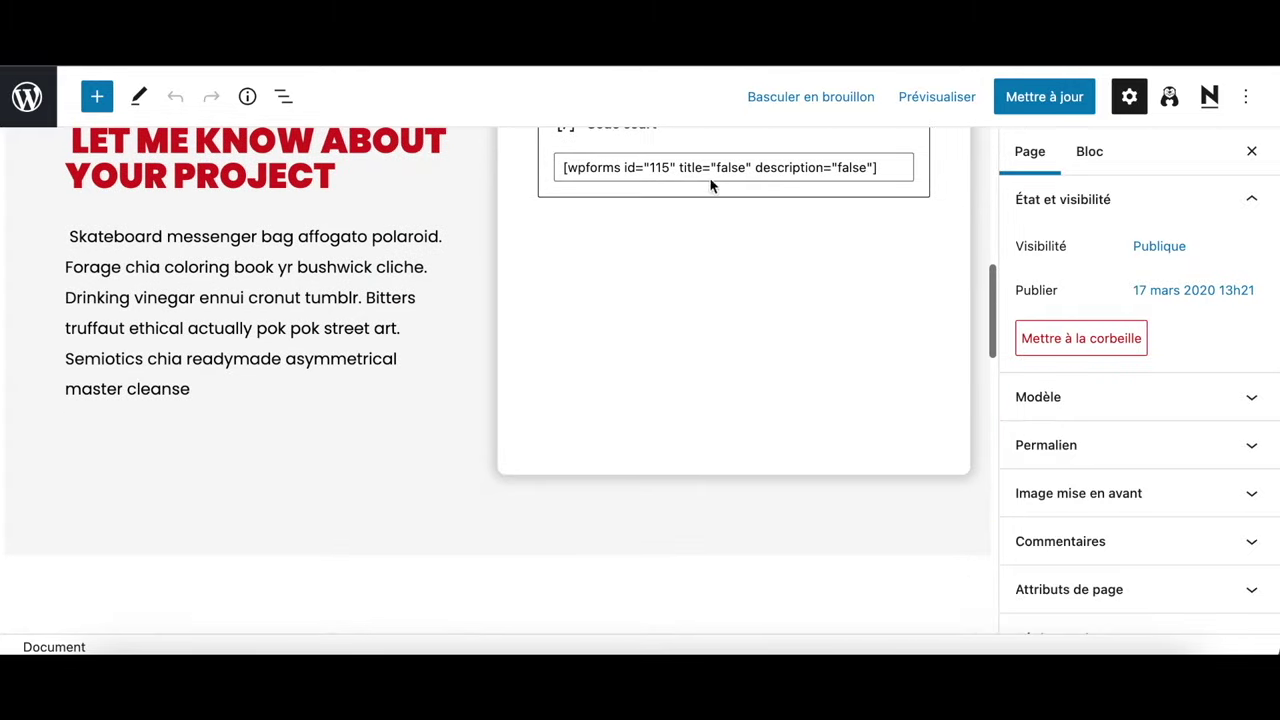
click(786, 261)
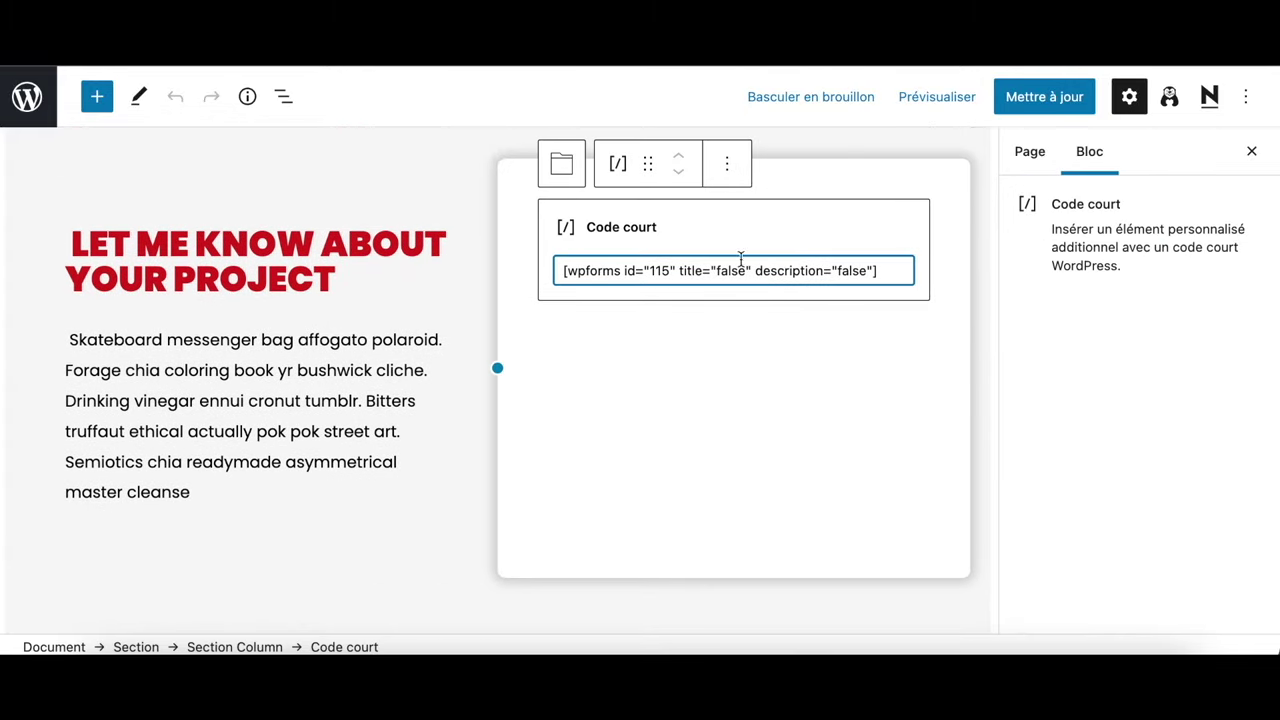
click(727, 166)
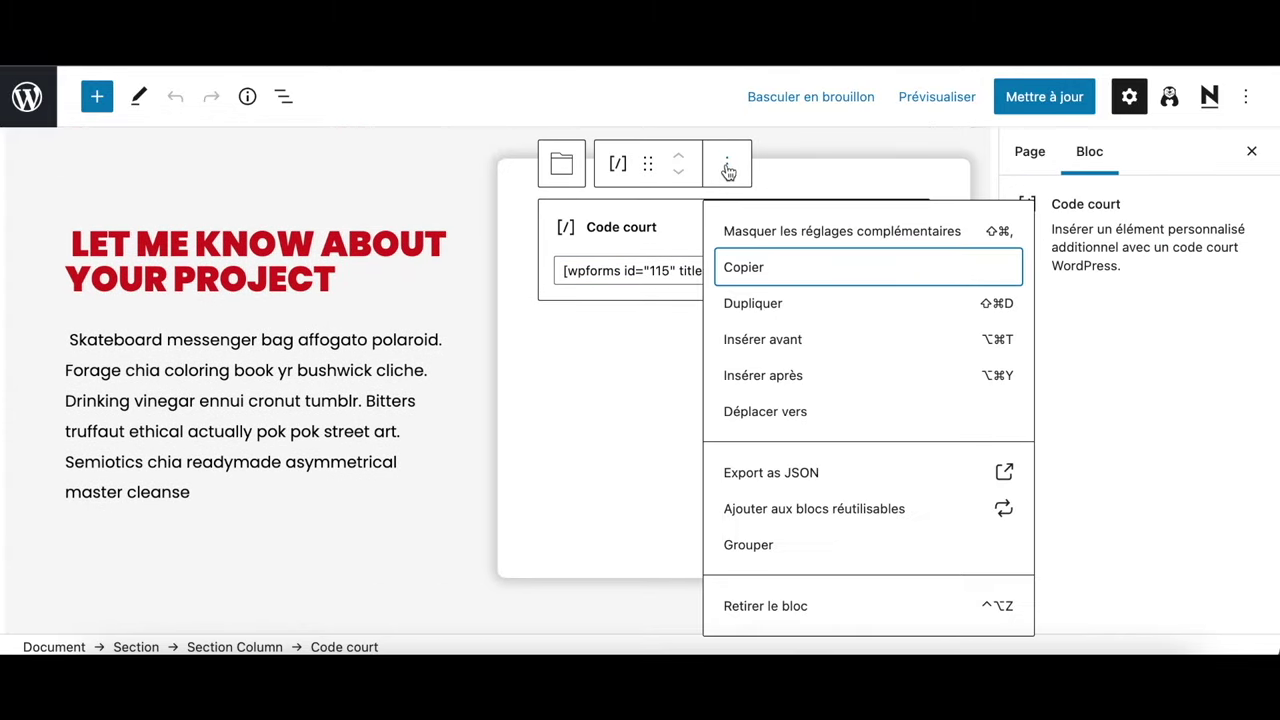
click(665, 278)
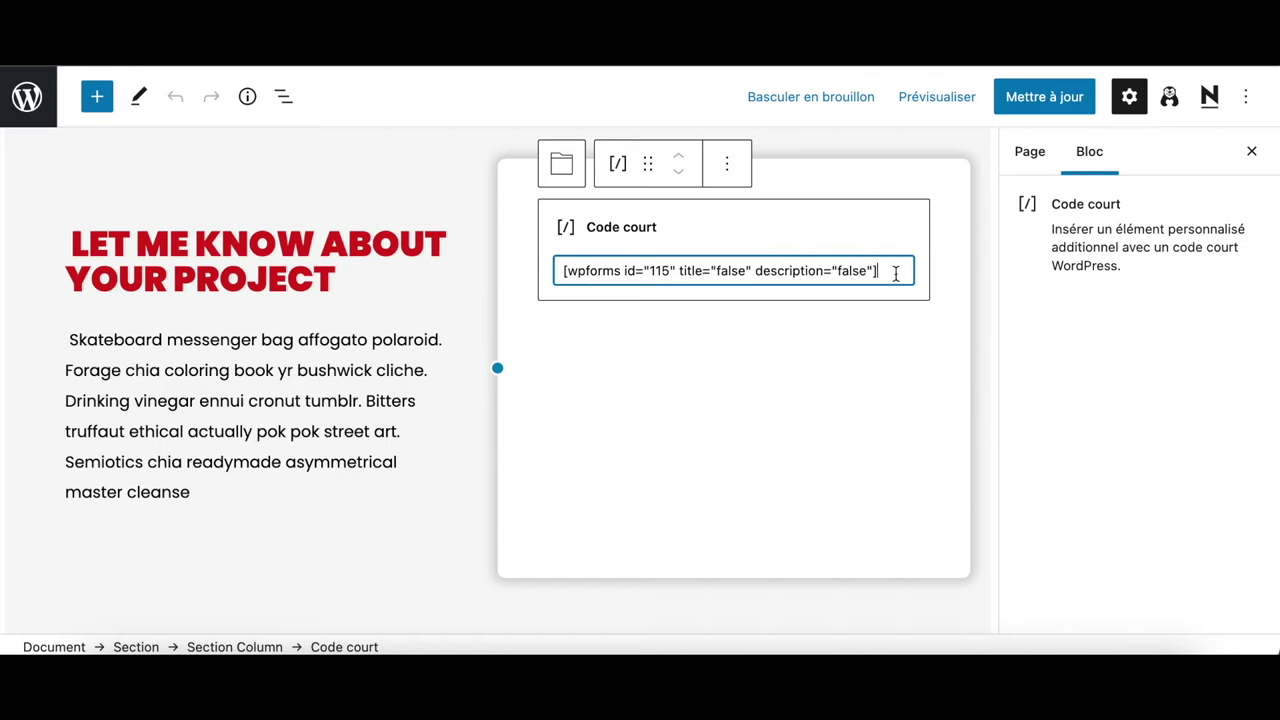
Replace the WPForms shortcode with the Contact Form 7 one, update, and view the page
key(ctrl+a)
key(ctrl+v)
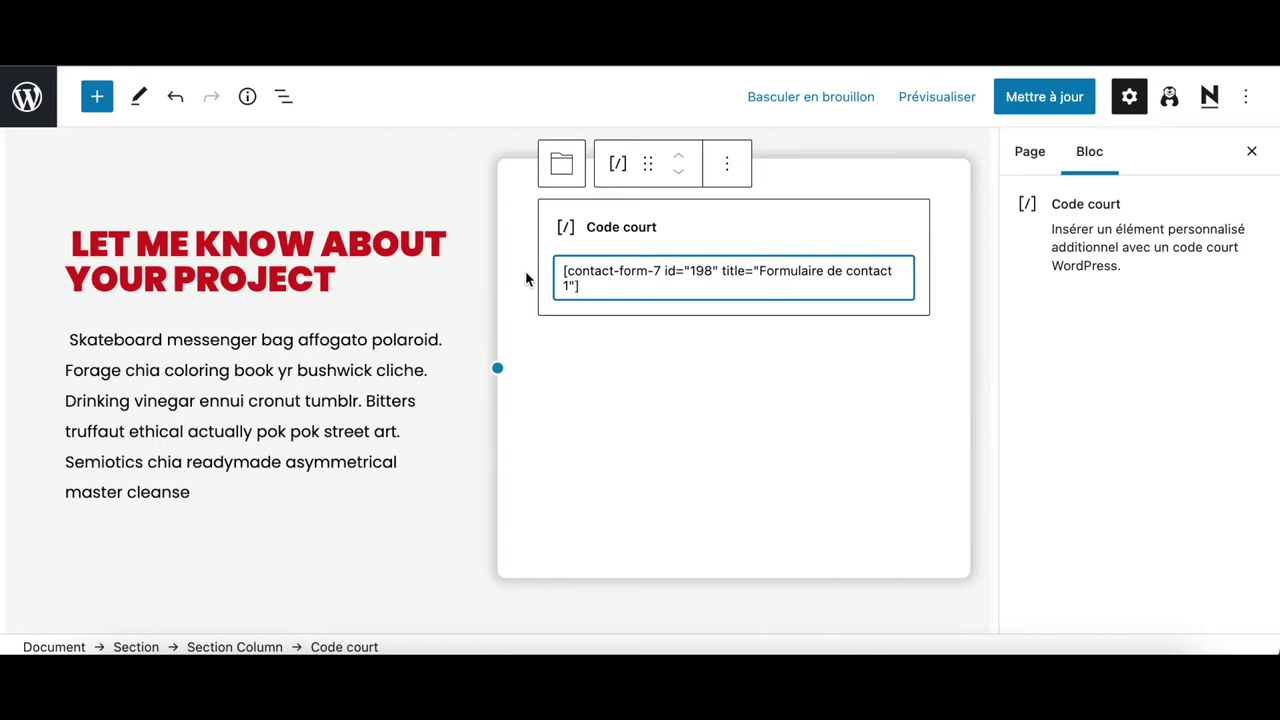
click(1044, 96)
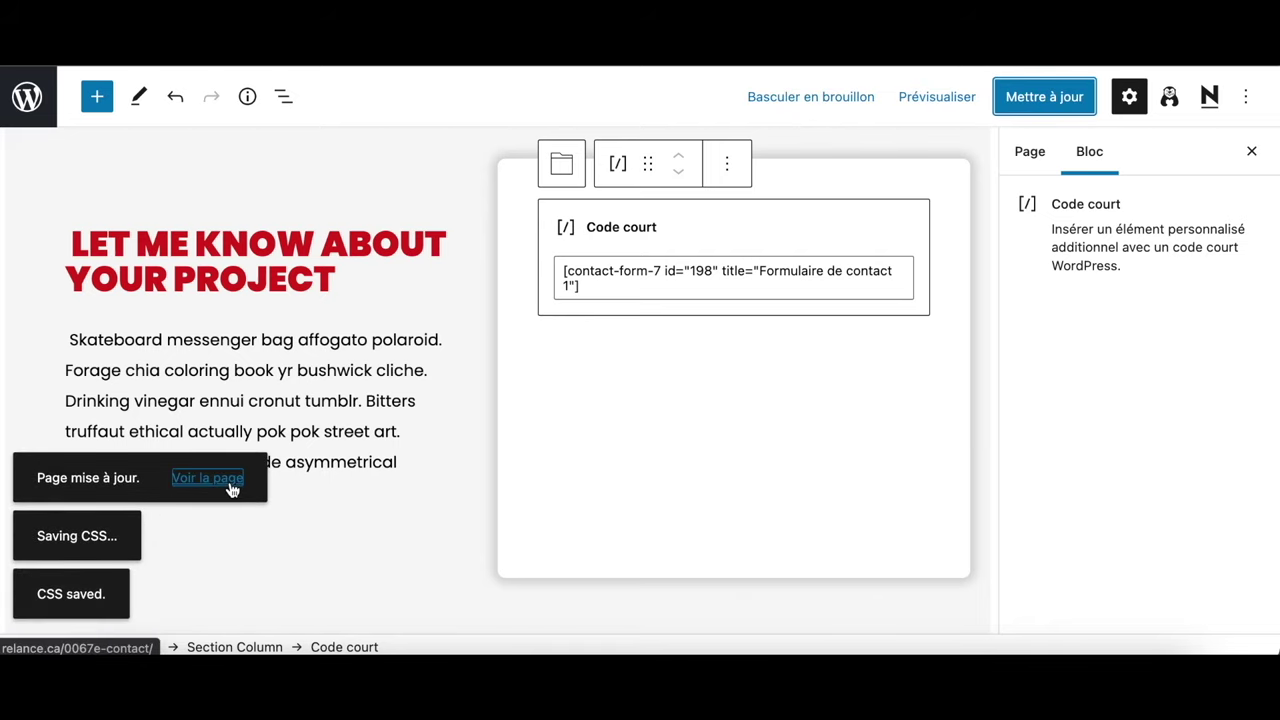
click(229, 483)
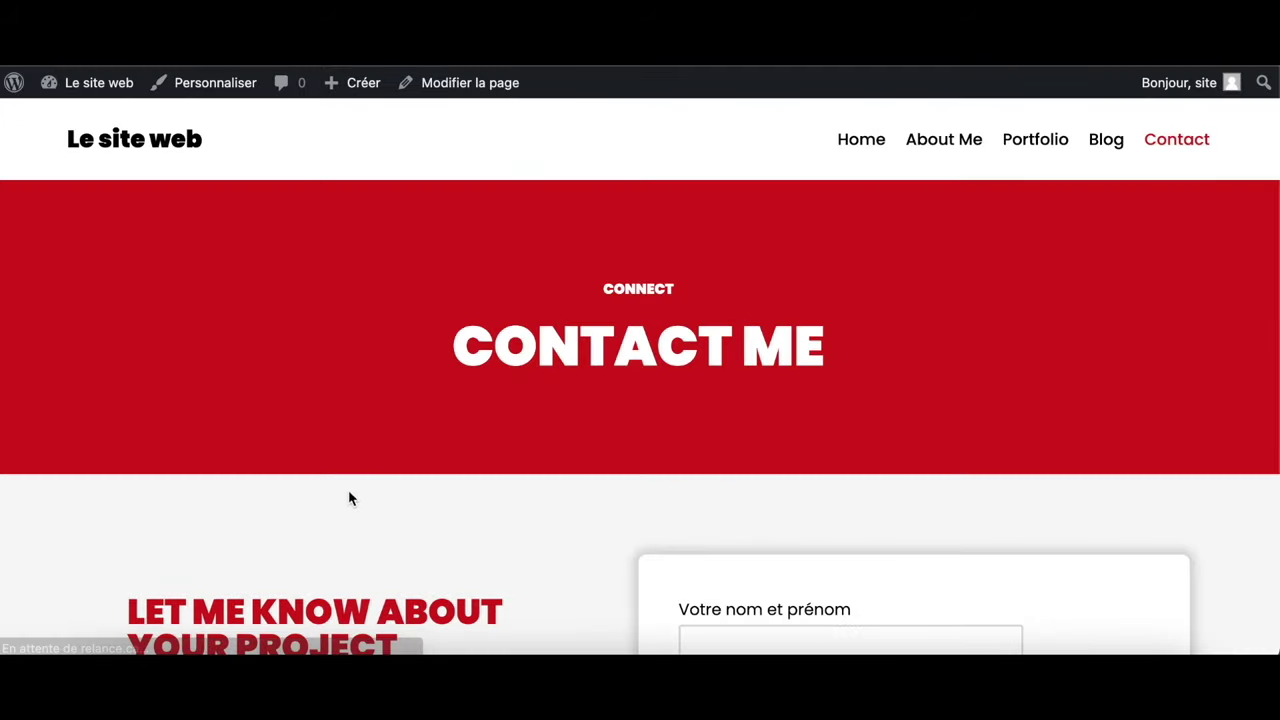
scroll(315, 494, down, 5)
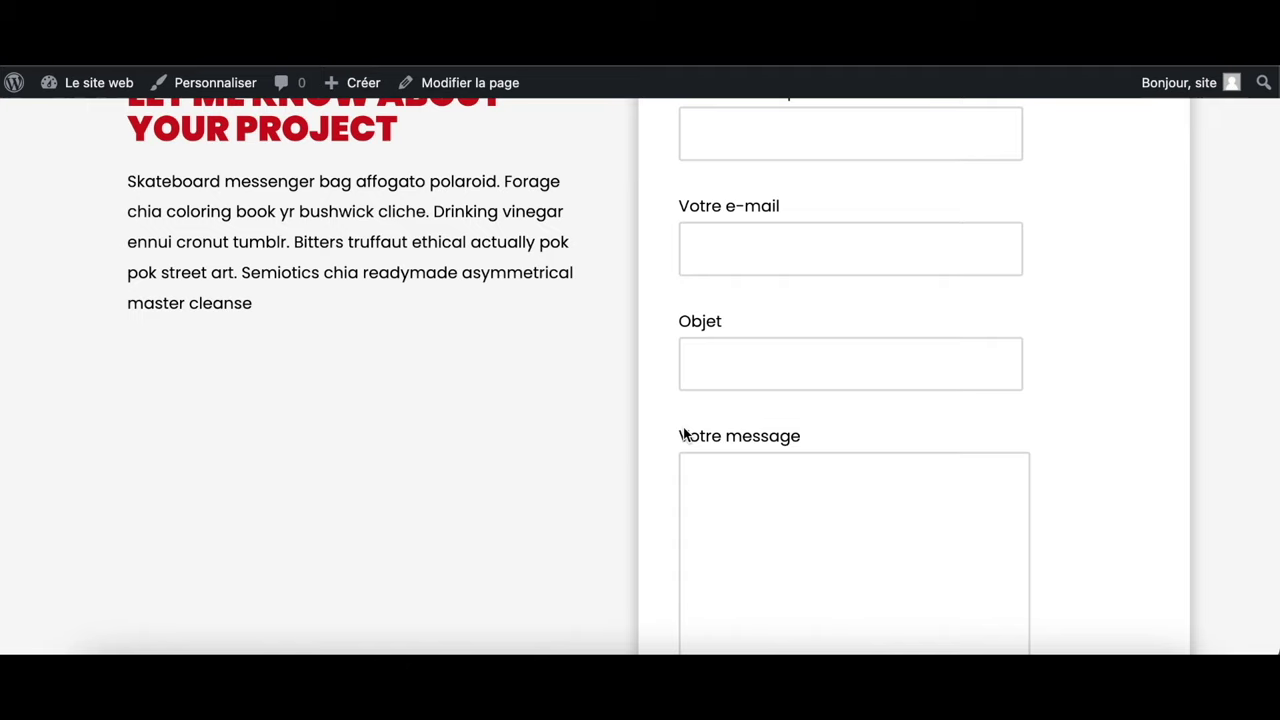
Scroll the live Contact page to check the form, then return to the admin Pages list
scroll(820, 343, down, 4)
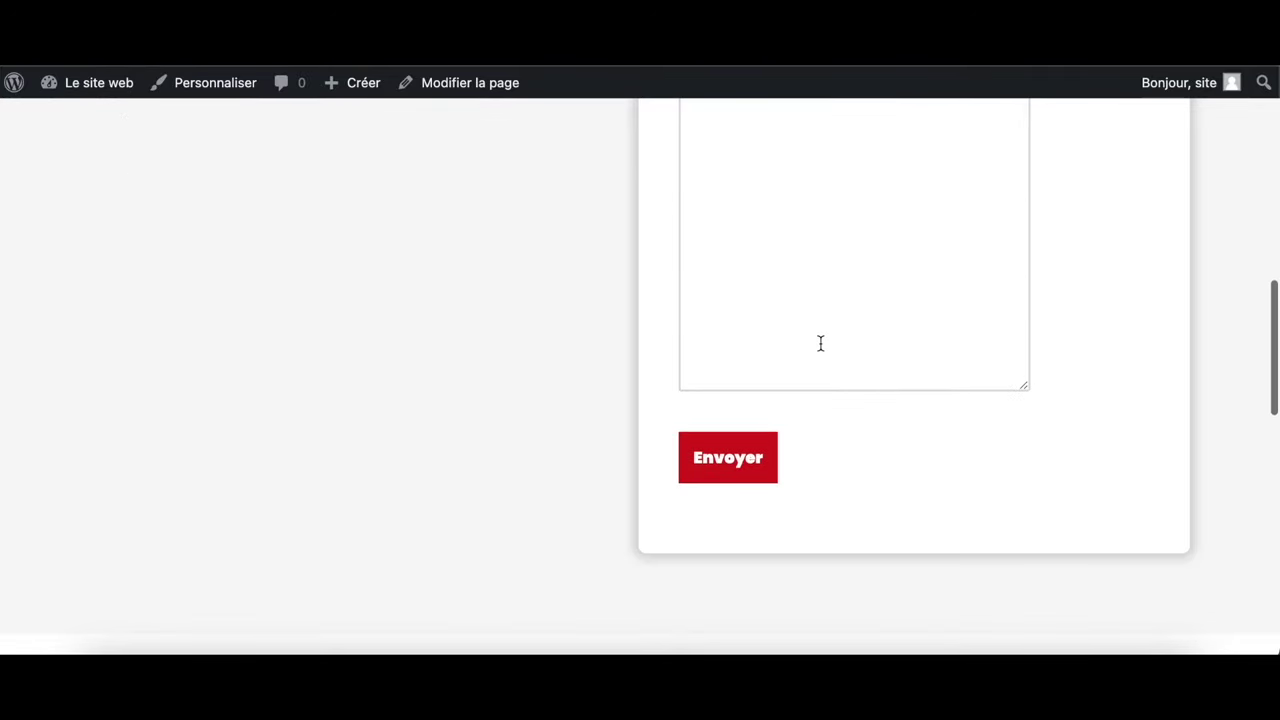
scroll(820, 343, up, 7)
scroll(820, 343, up, 2)
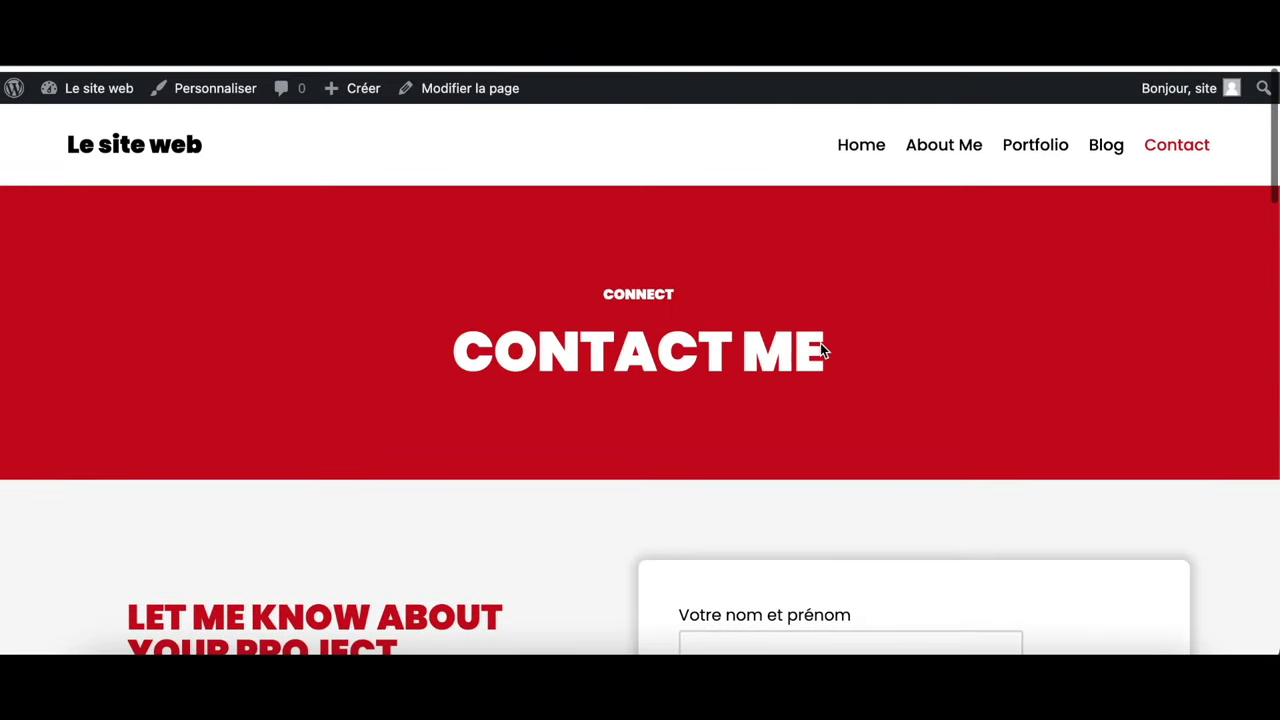
scroll(820, 343, down, 5)
scroll(820, 345, down, 10)
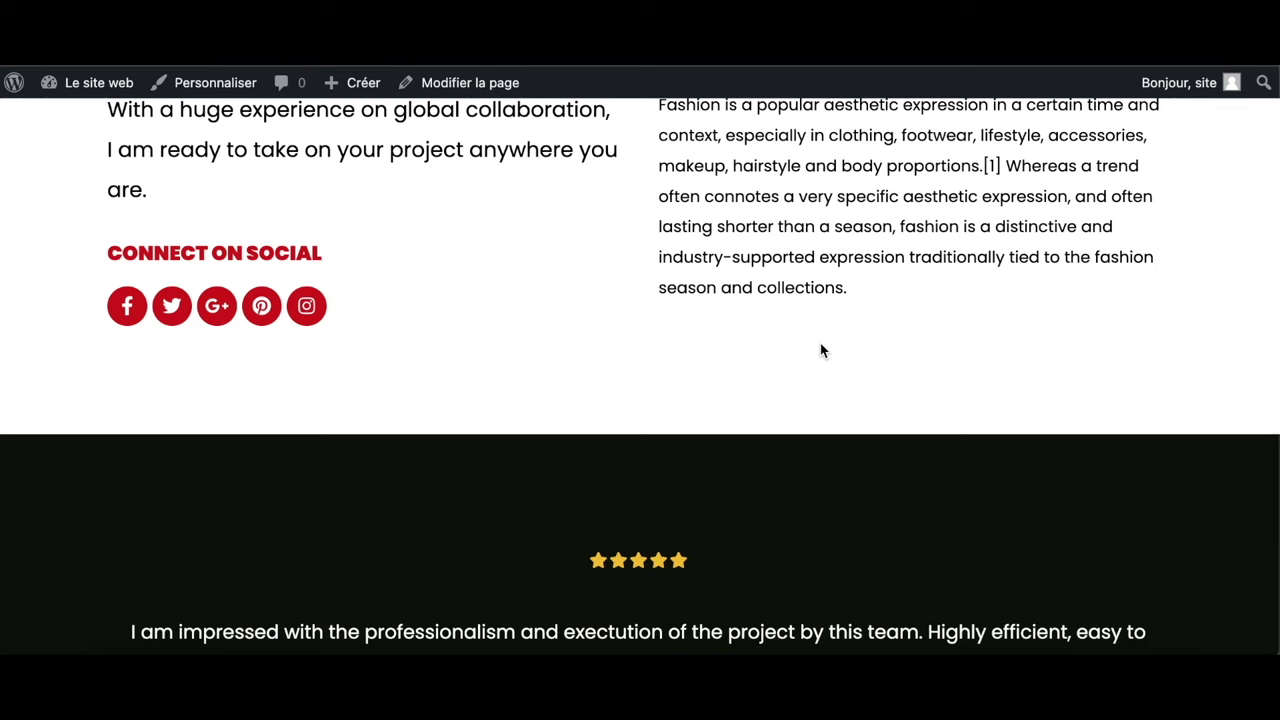
scroll(820, 345, up, 1)
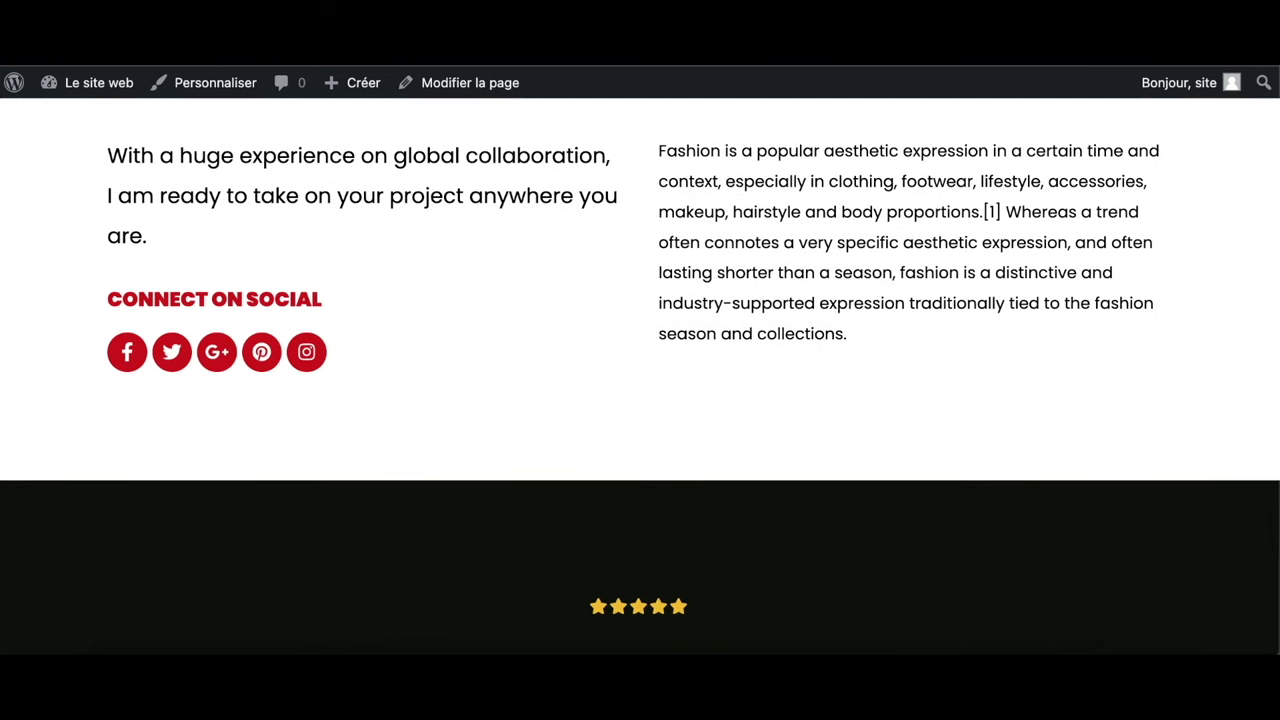
key(alt+Left)
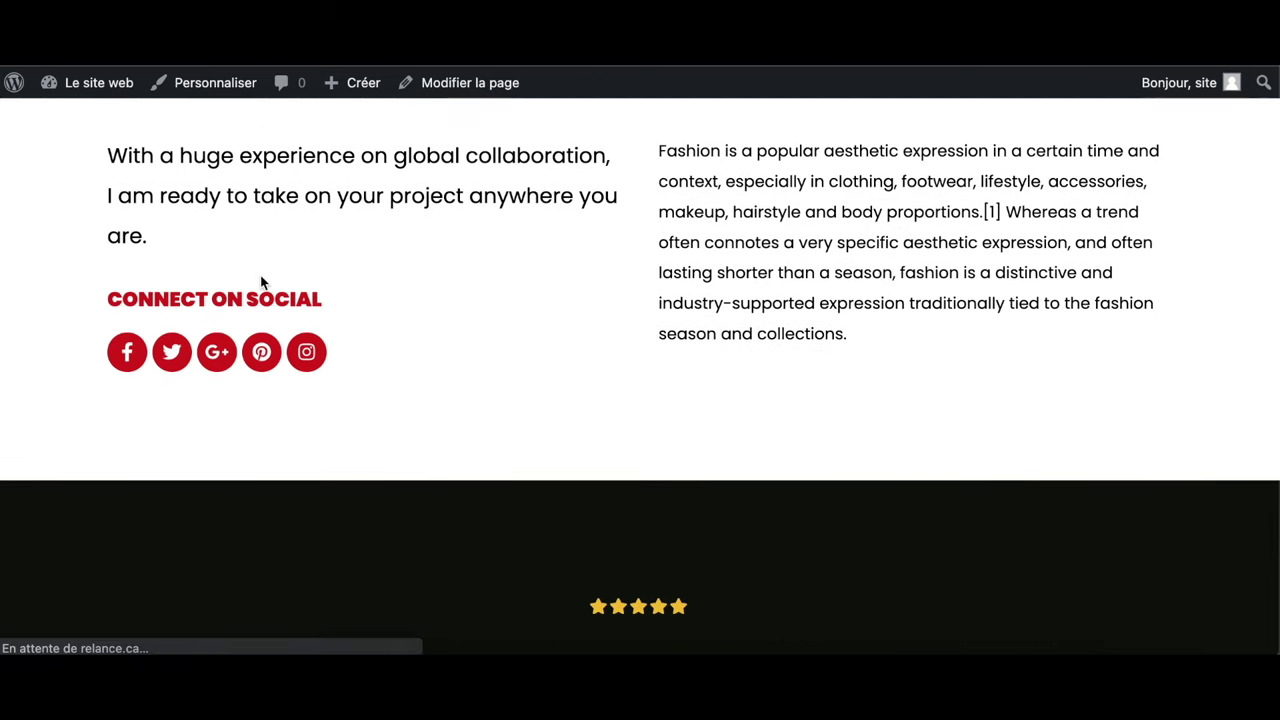
click(34, 104)
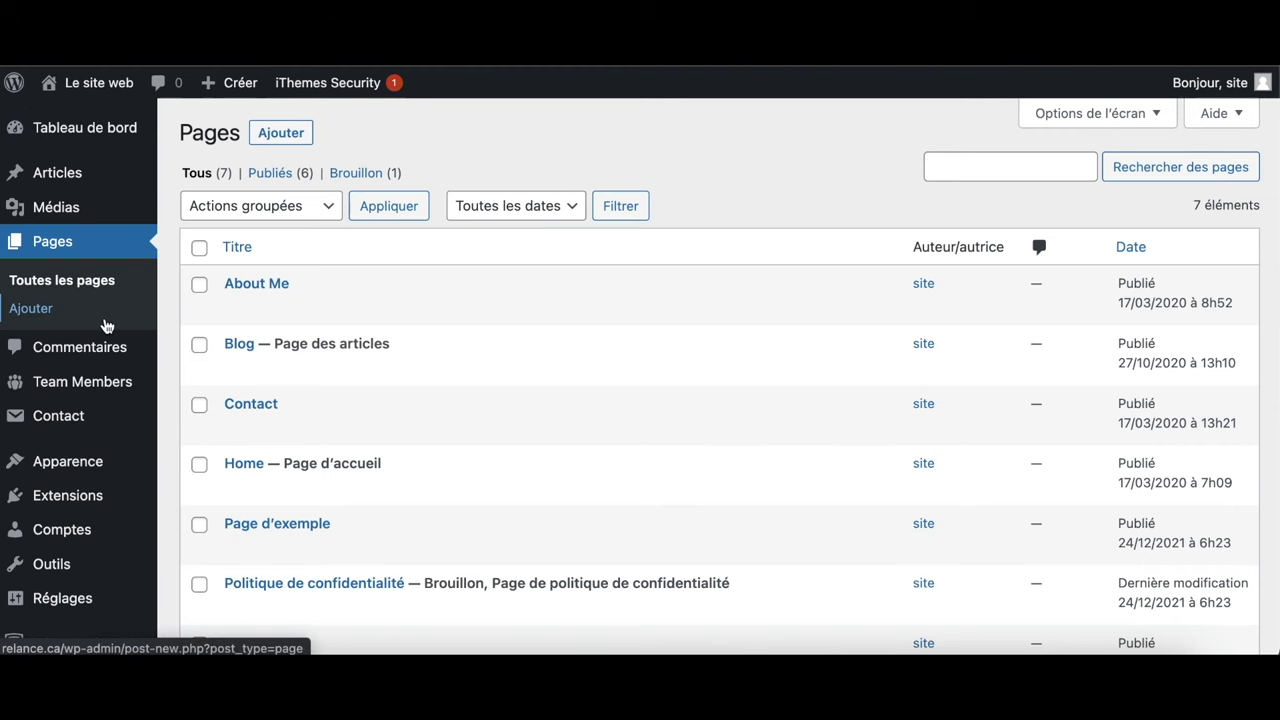
Go from the Extensions list to the Ajouter des extensions page
click(75, 491)
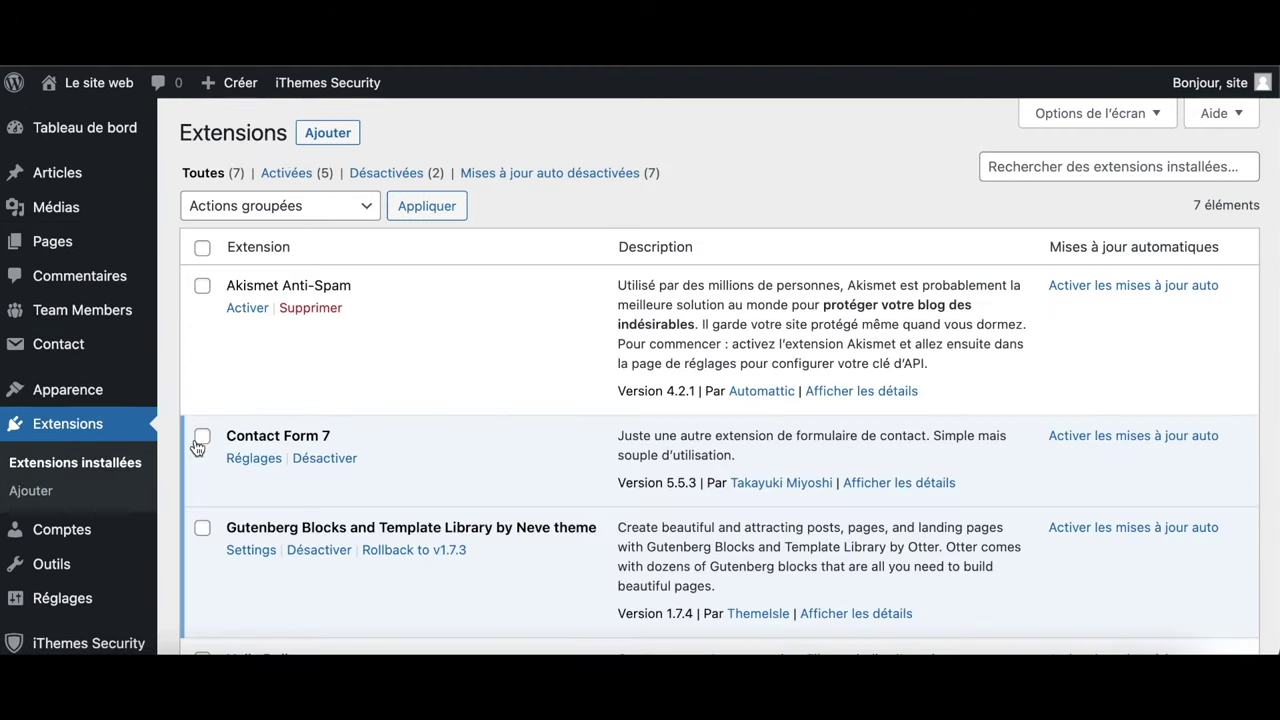
click(336, 135)
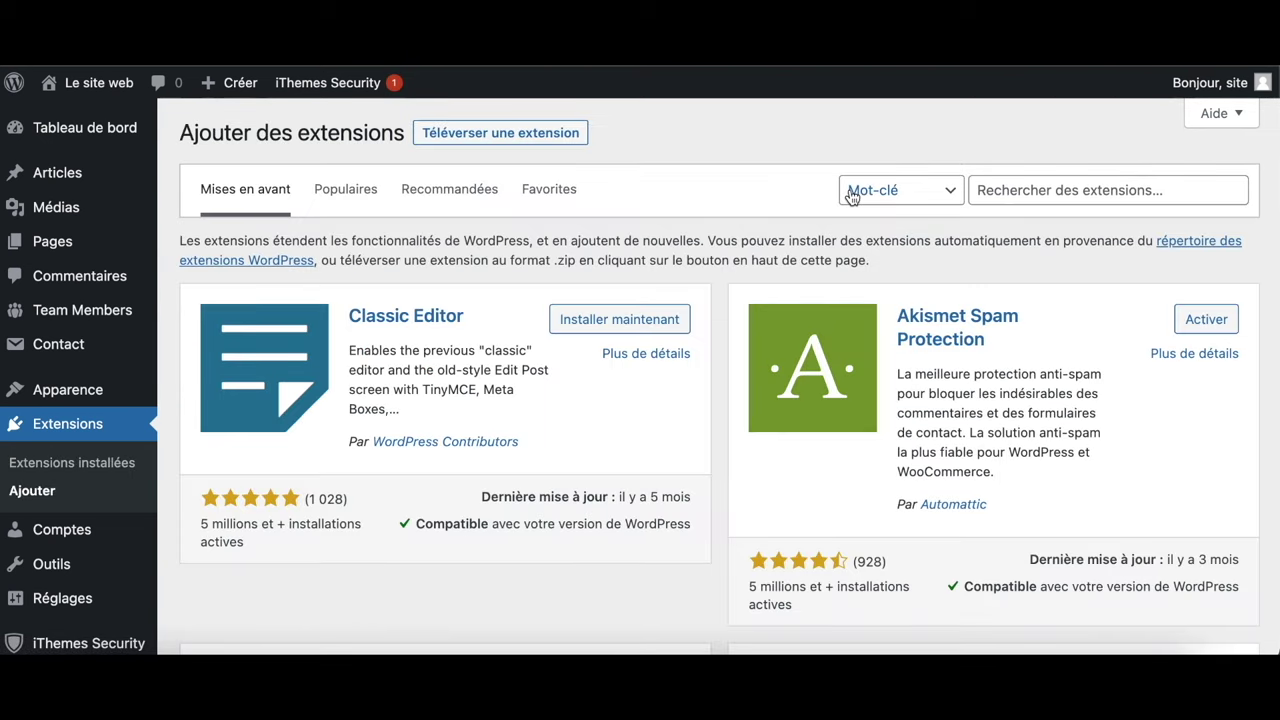
Search 'gt' and install and activate Translate WordPress with GTranslate, then open its settings
click(1063, 190)
text(g)
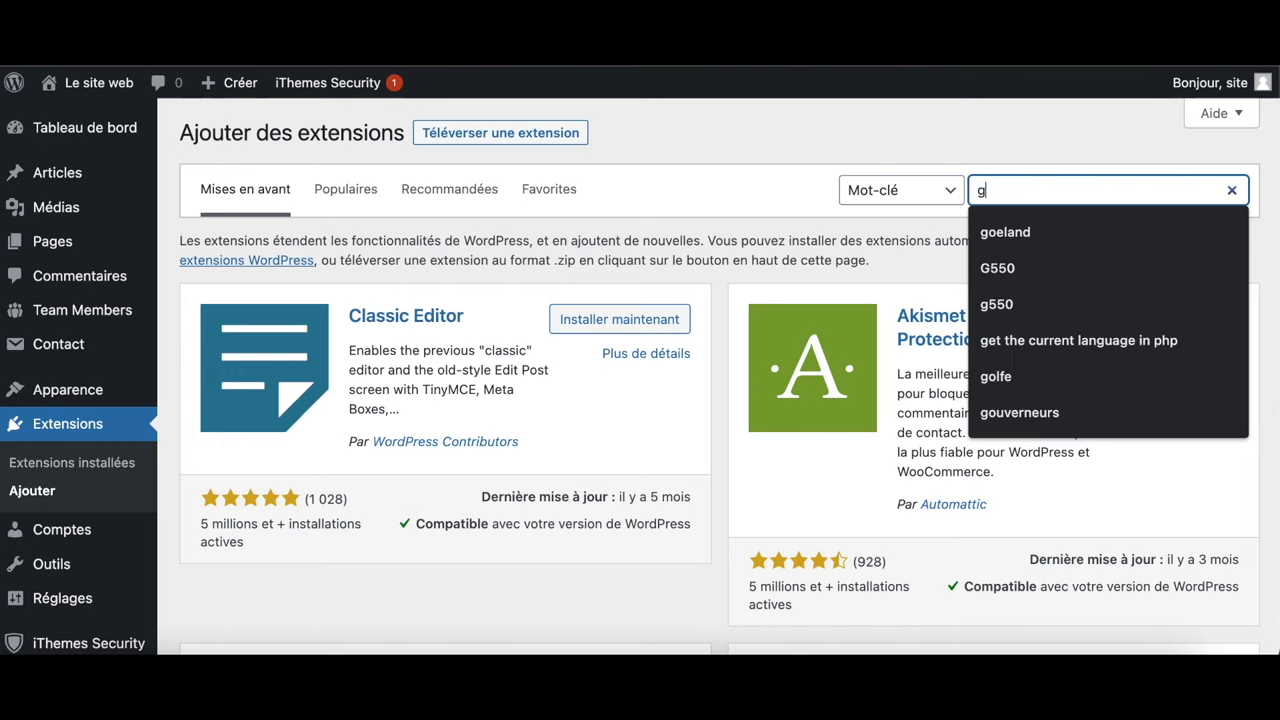
text(t)
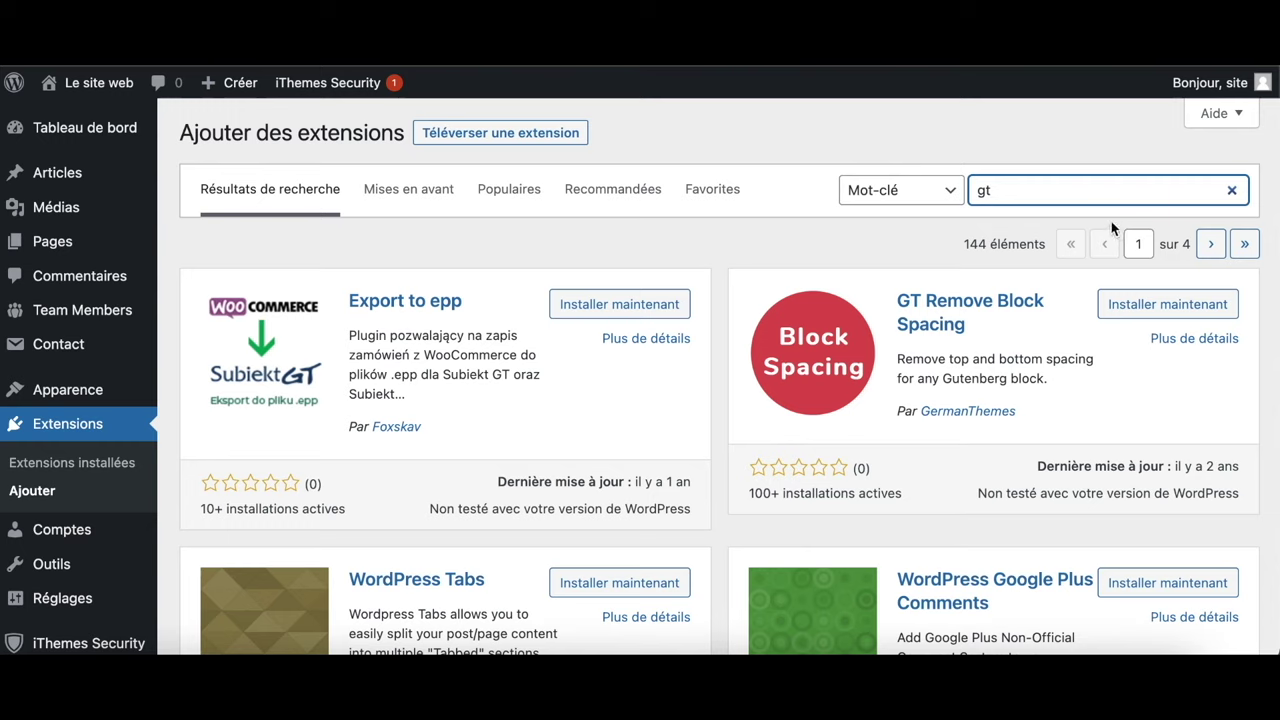
click(1088, 194)
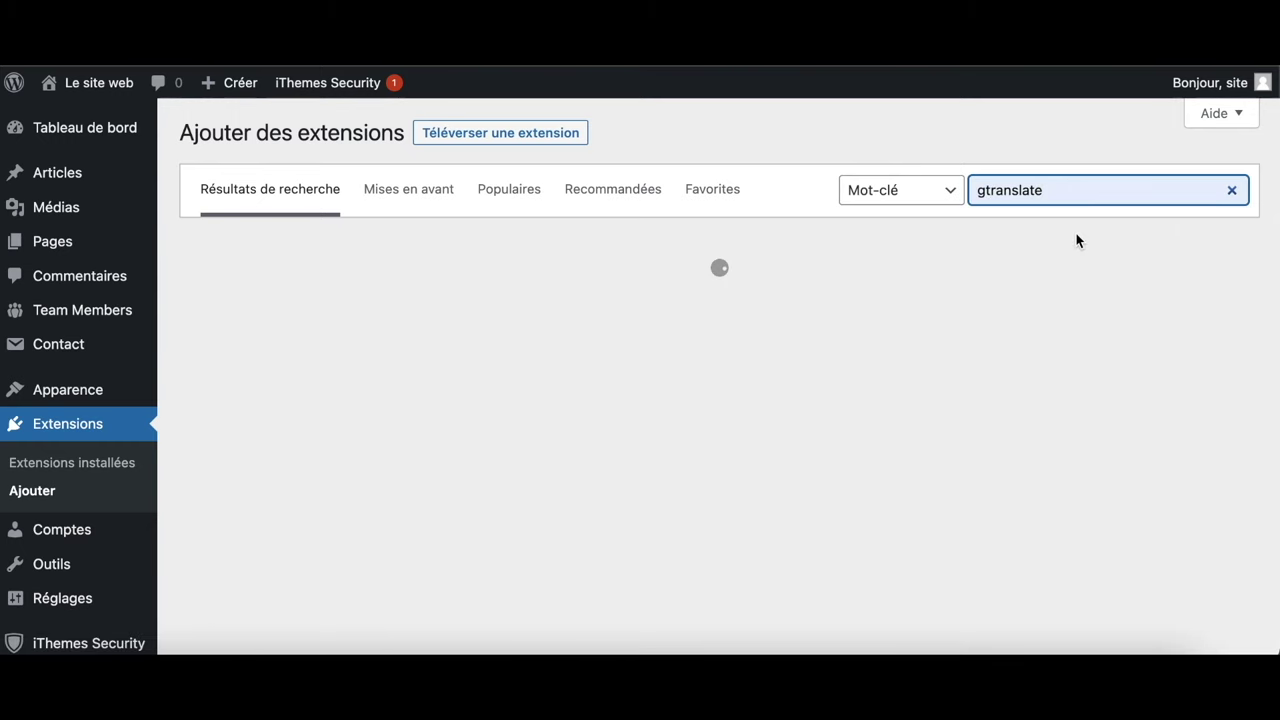
click(621, 304)
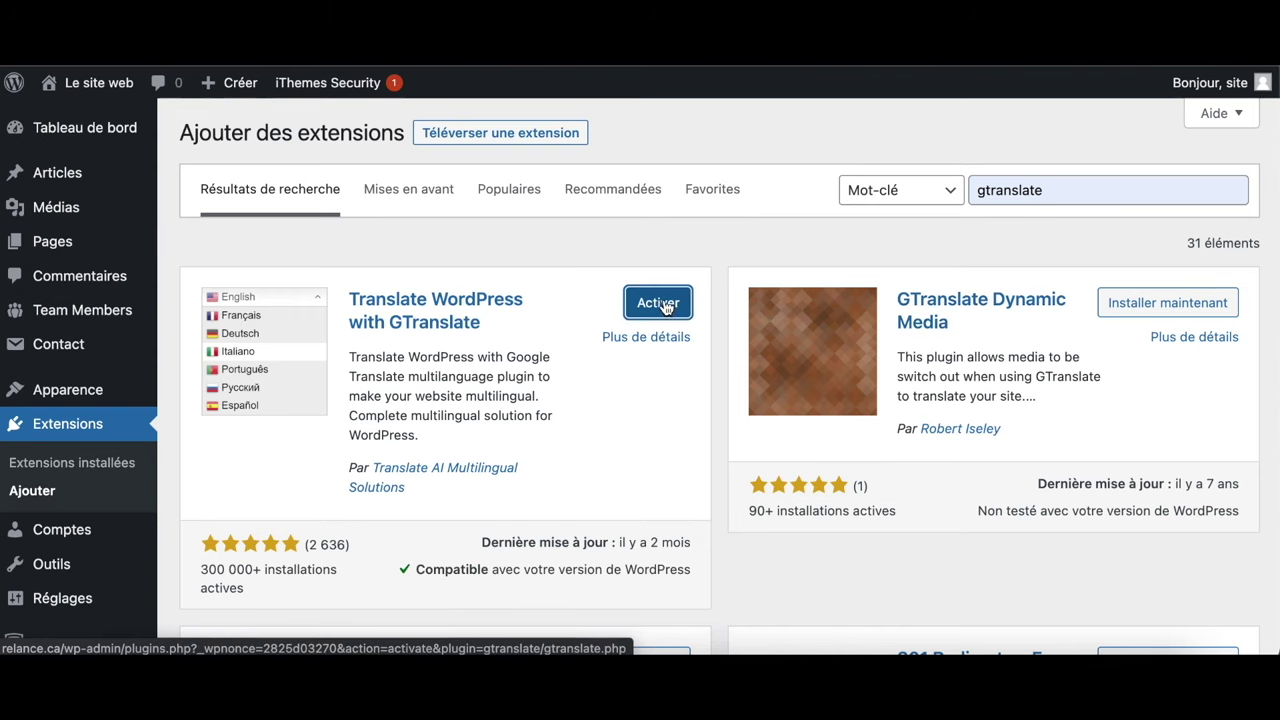
click(658, 303)
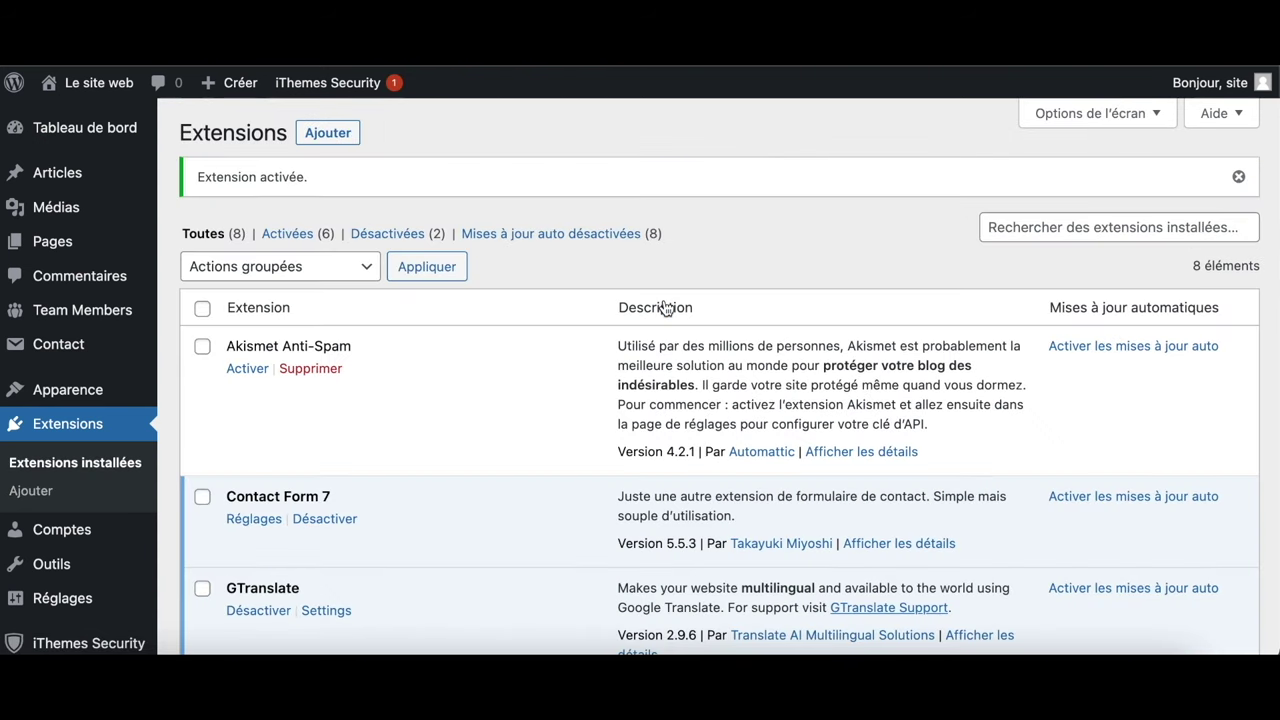
scroll(440, 436, down, 3)
click(326, 610)
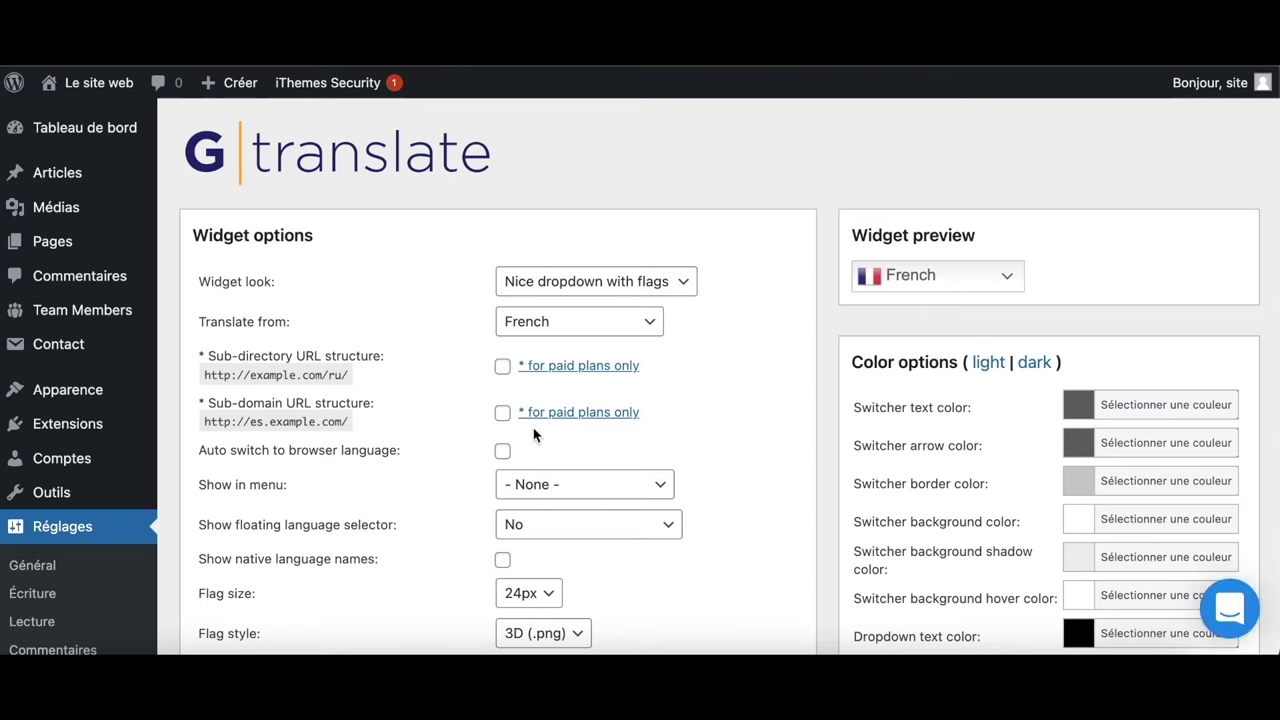
Choose Flags as widget look, English as source language, and Menu principal for menu placement
scroll(663, 338, down, 2)
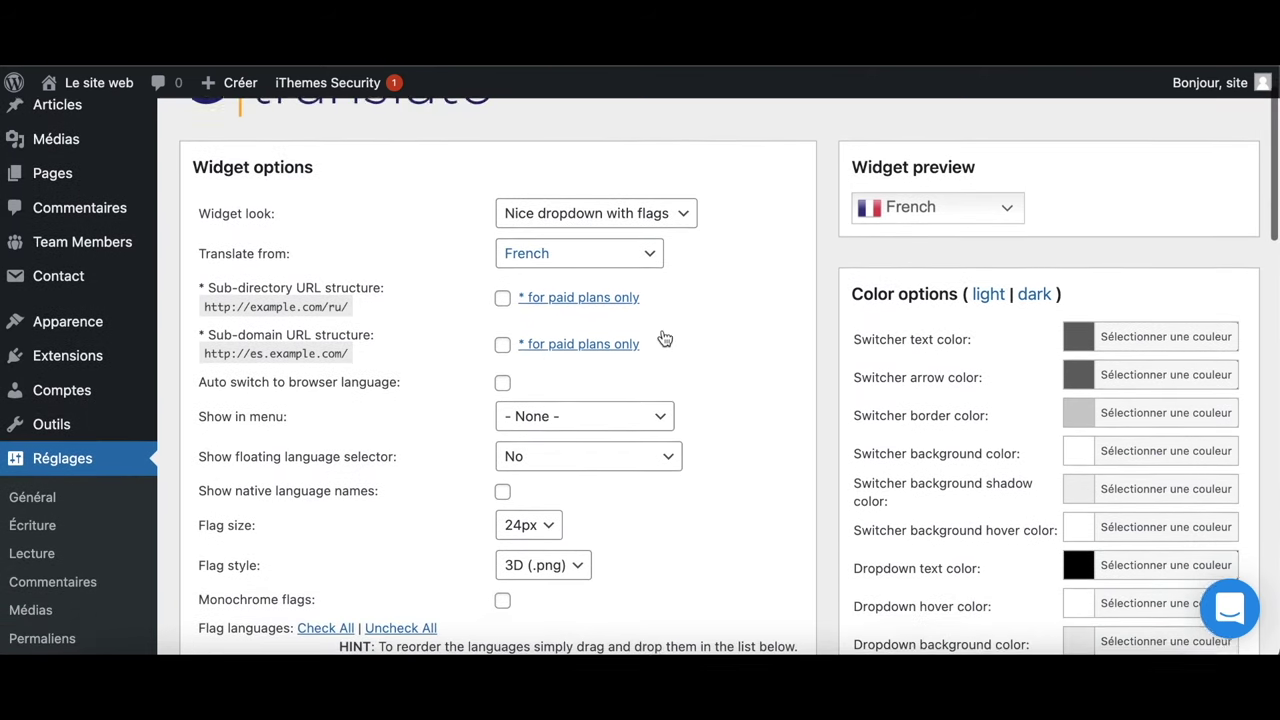
click(662, 210)
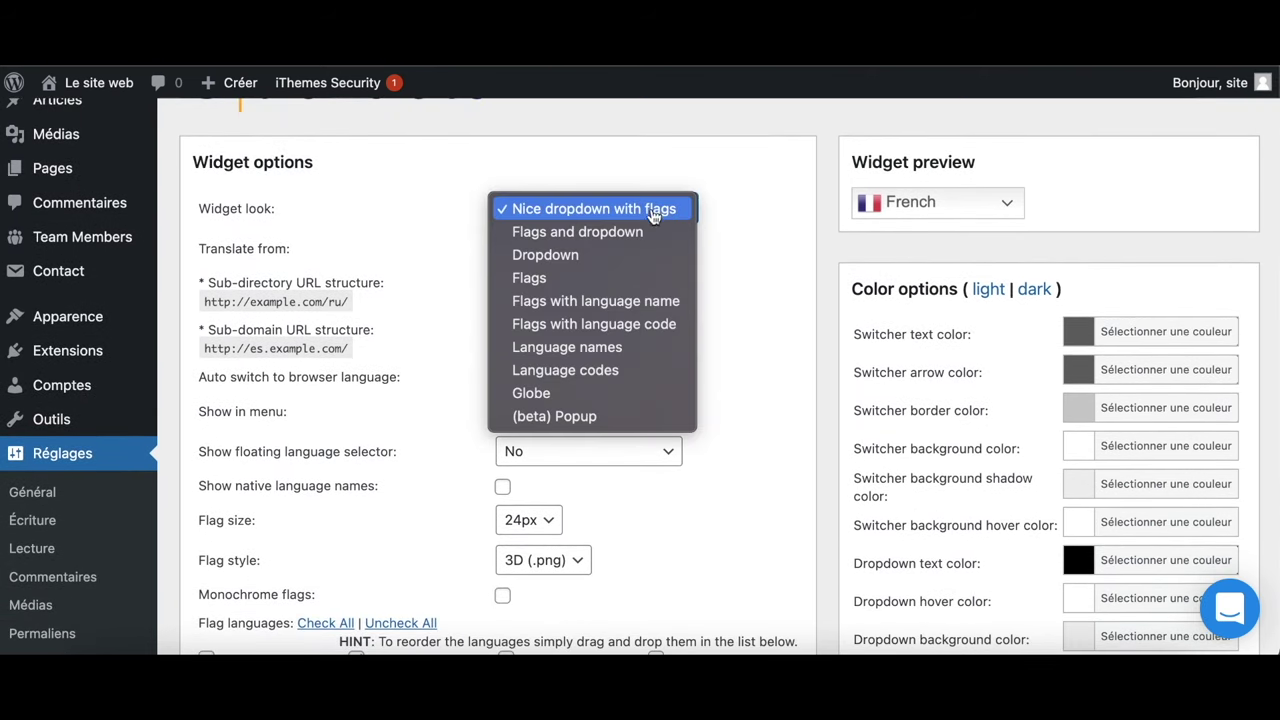
click(578, 279)
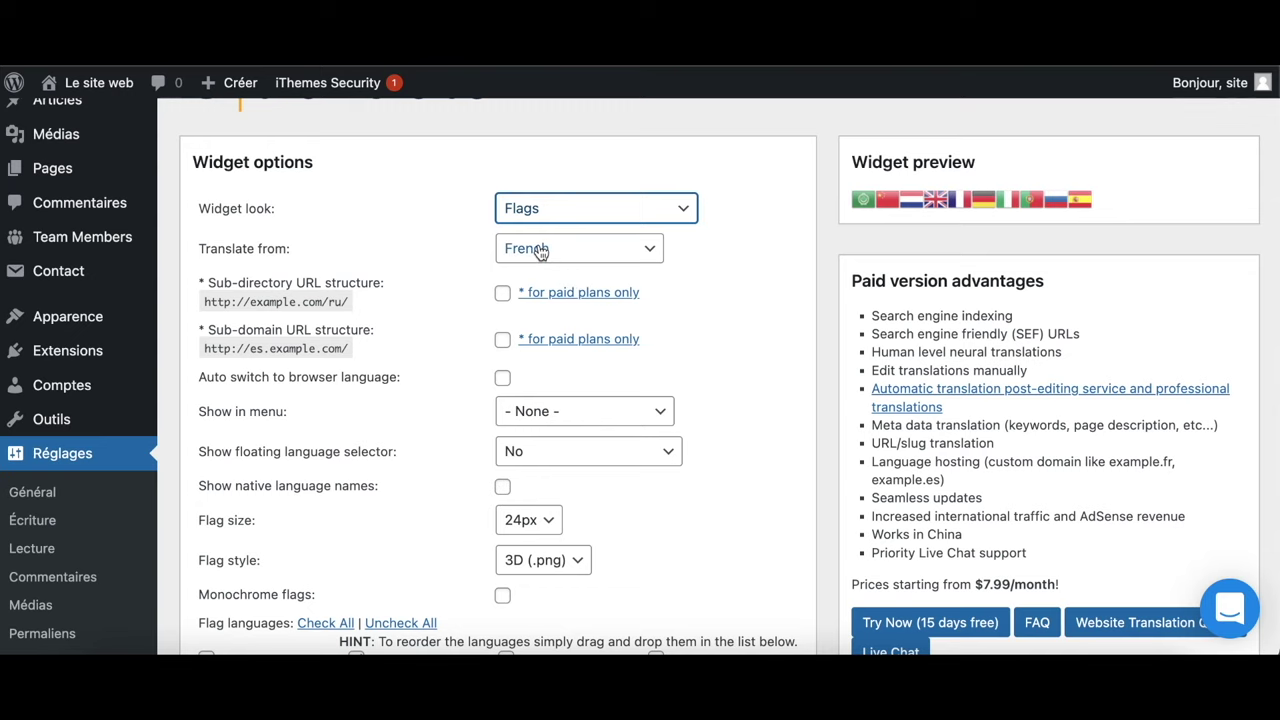
click(540, 252)
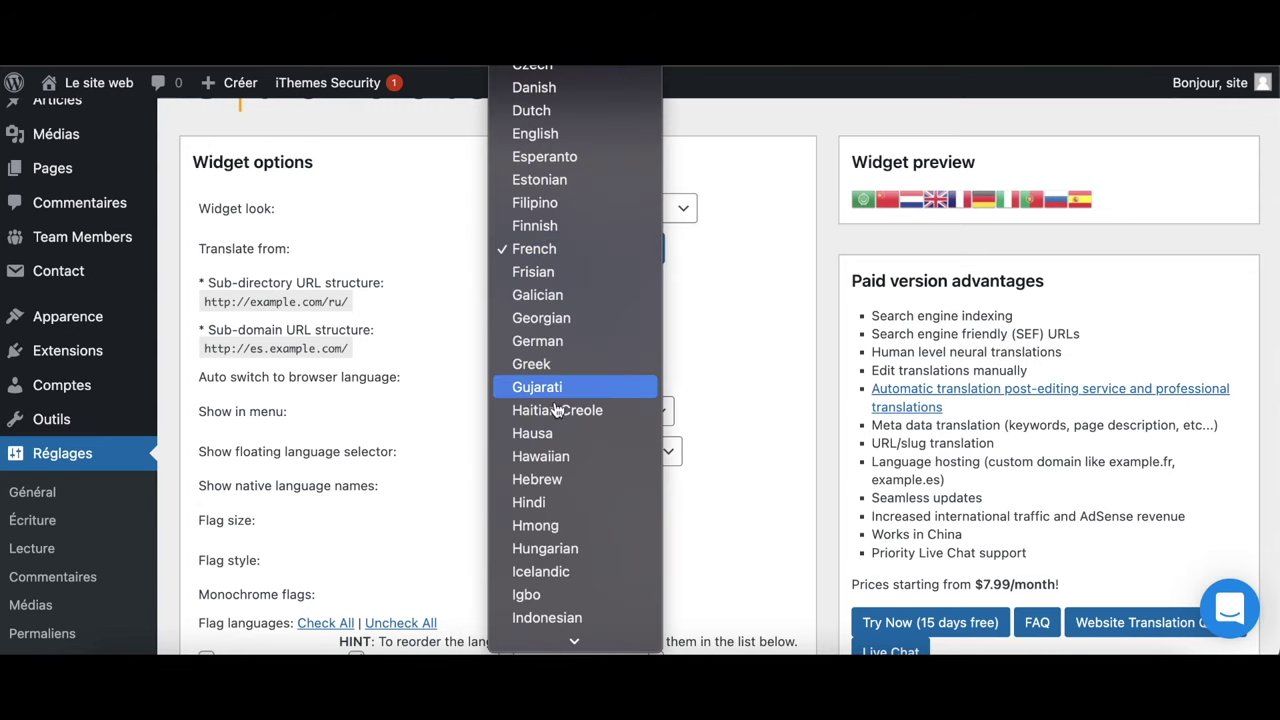
scroll(591, 525, up, 3)
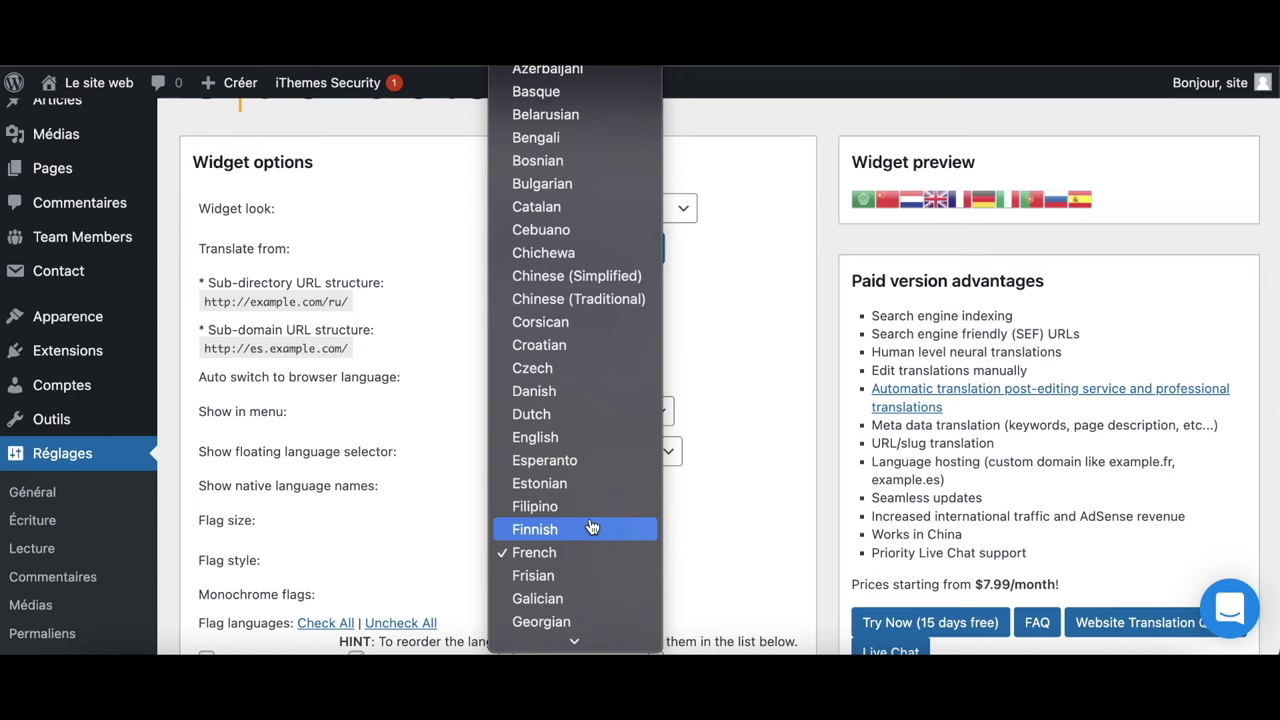
click(550, 437)
click(574, 412)
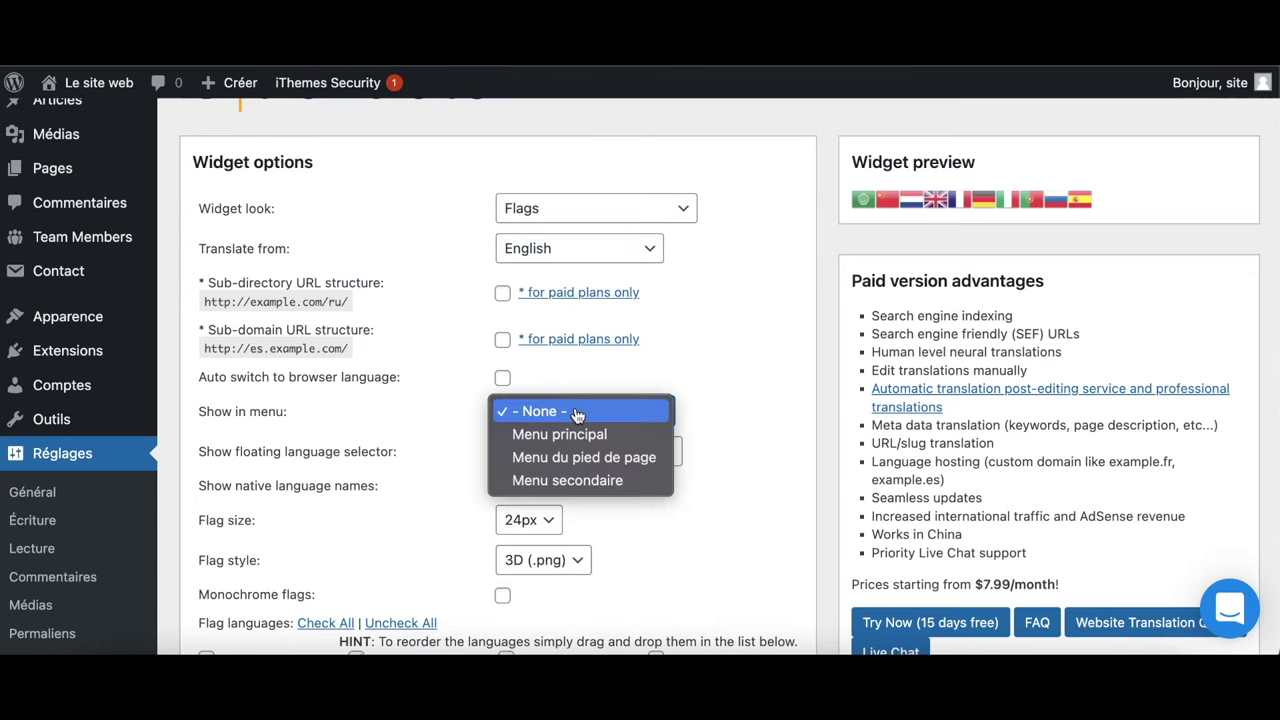
click(586, 442)
scroll(599, 496, down, 5)
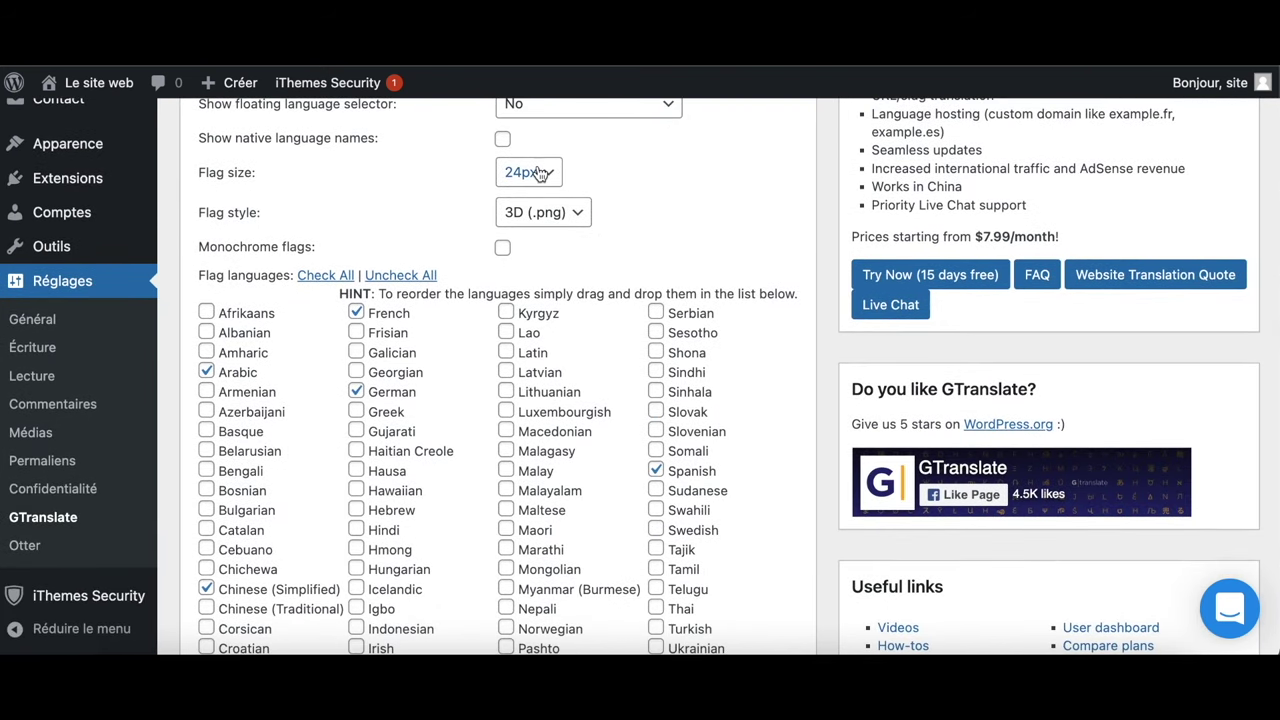
Set GTranslate flag size to 16px and the floating switcher position to Bottom right
click(532, 175)
click(560, 106)
click(555, 104)
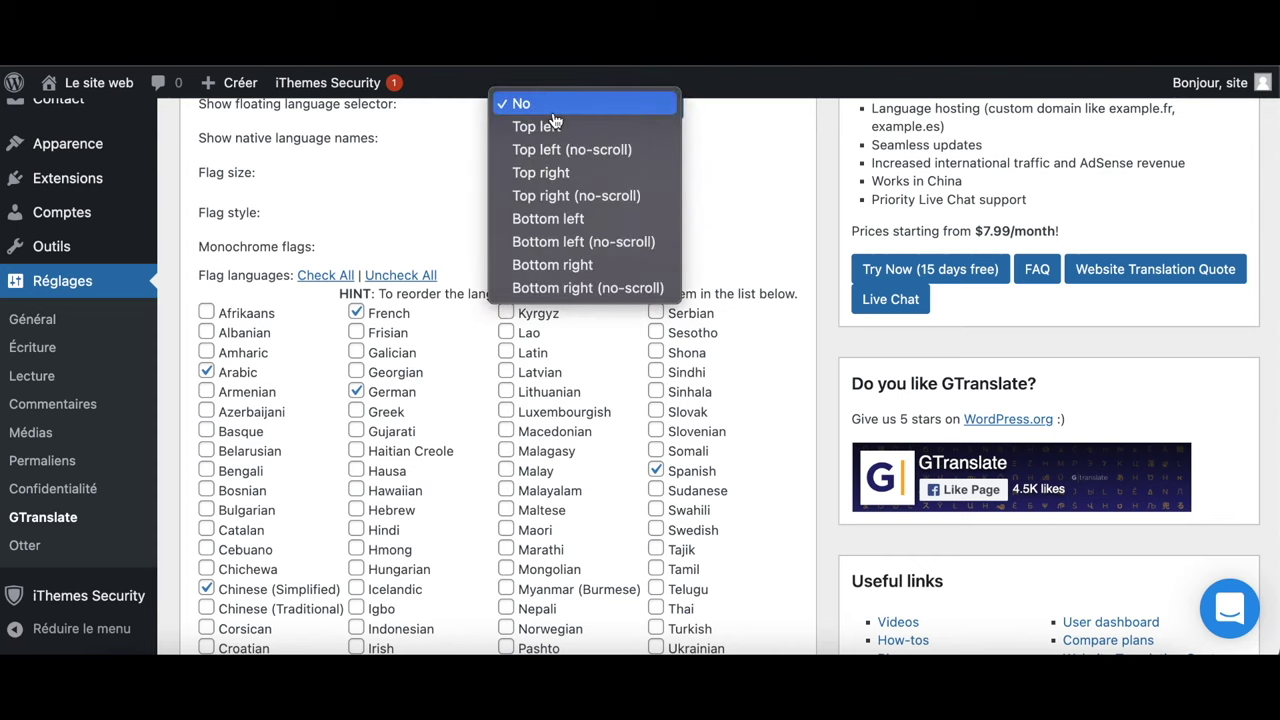
click(554, 112)
click(554, 108)
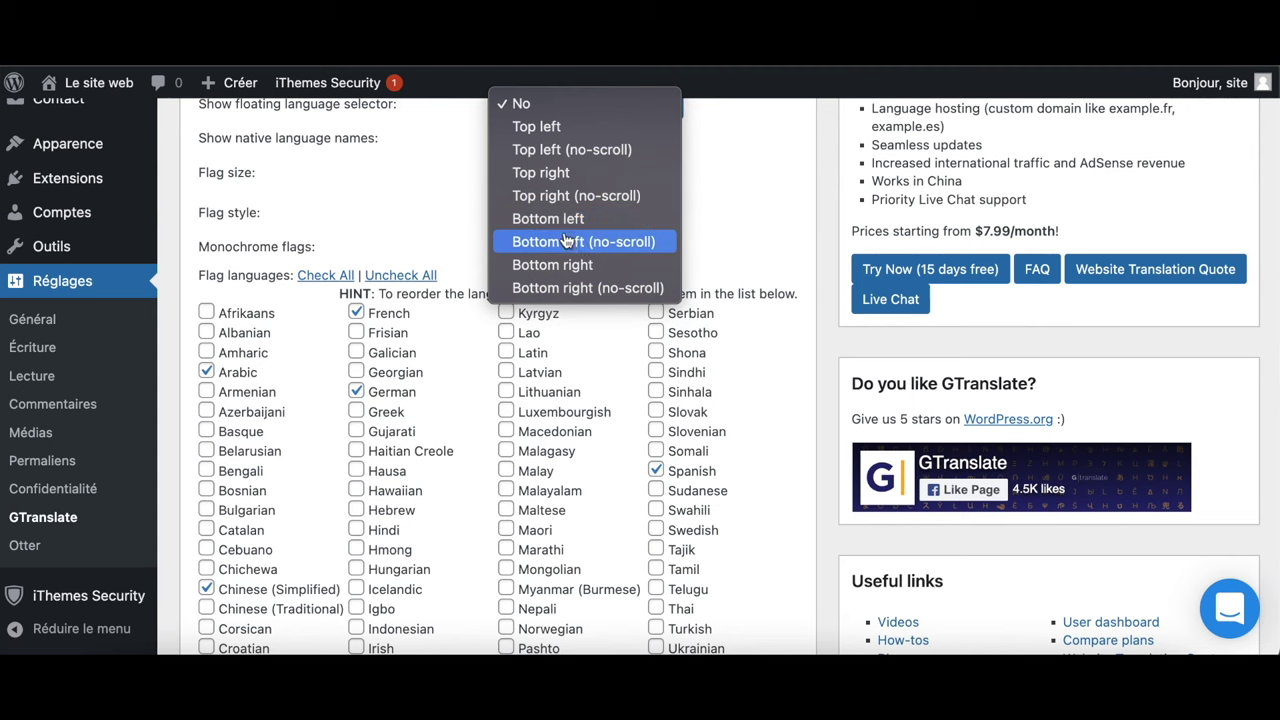
click(574, 265)
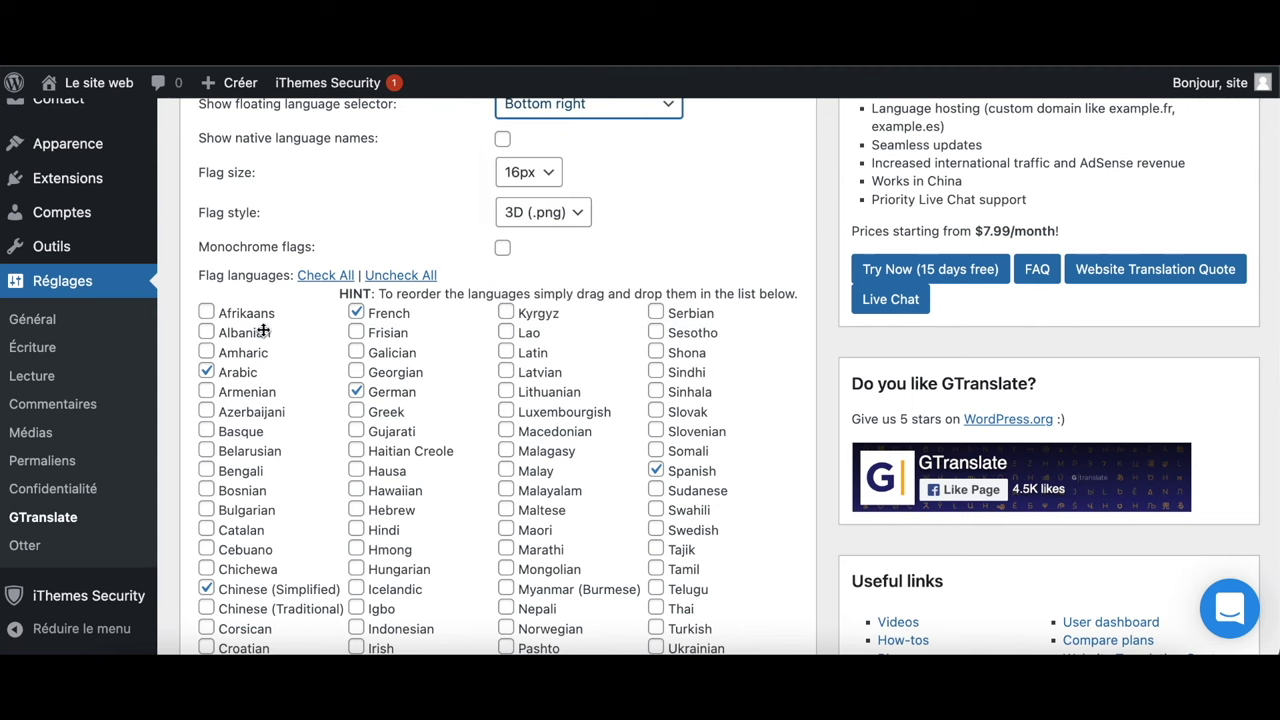
Untick Arabic, Chinese (Simplified), Dutch, German, Portuguese and Russian from the flag languages
scroll(355, 400, down, 2)
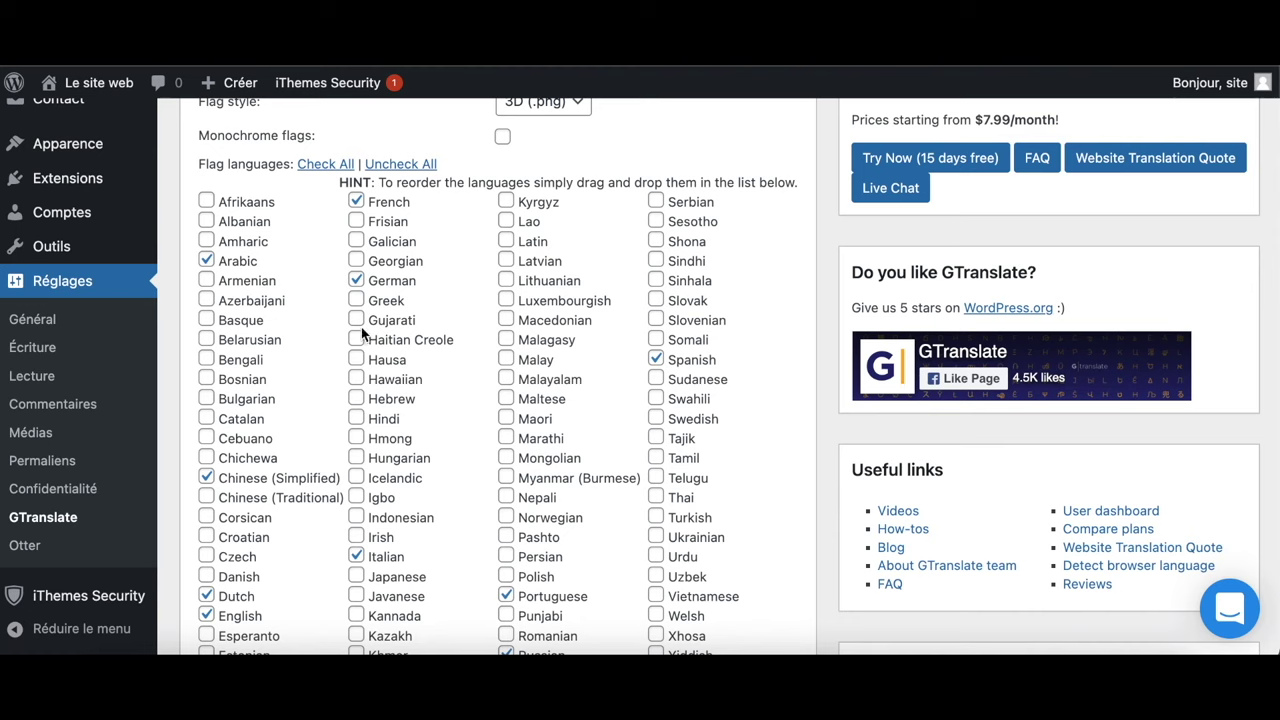
click(206, 260)
click(206, 478)
click(207, 596)
click(357, 281)
scroll(446, 496, down, 2)
scroll(446, 496, down, 1)
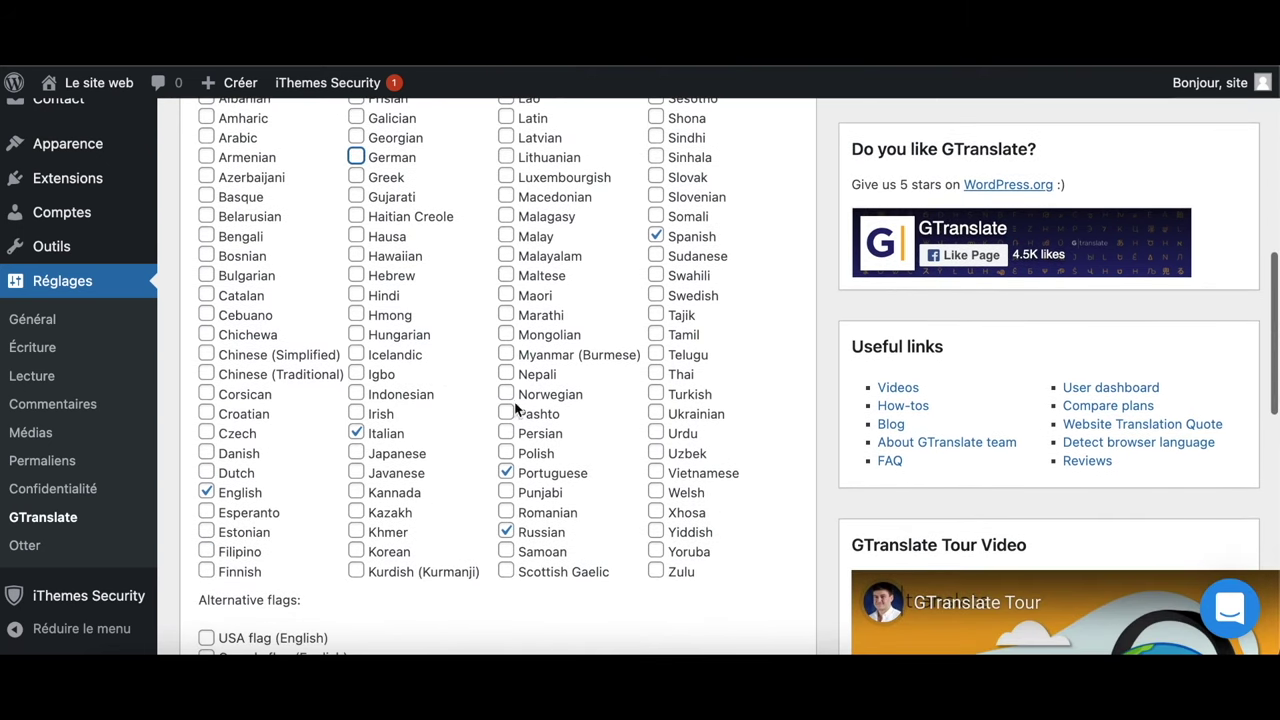
click(507, 476)
click(508, 533)
scroll(488, 512, down, 10)
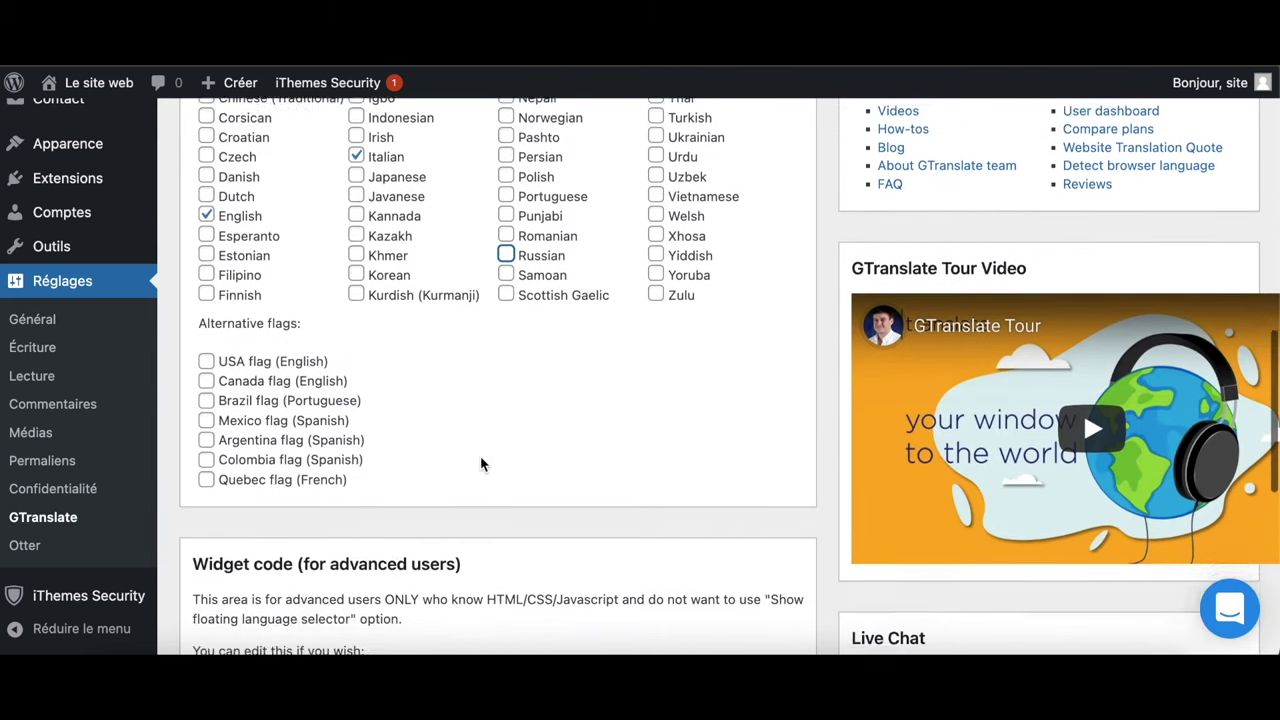
scroll(480, 462, down, 3)
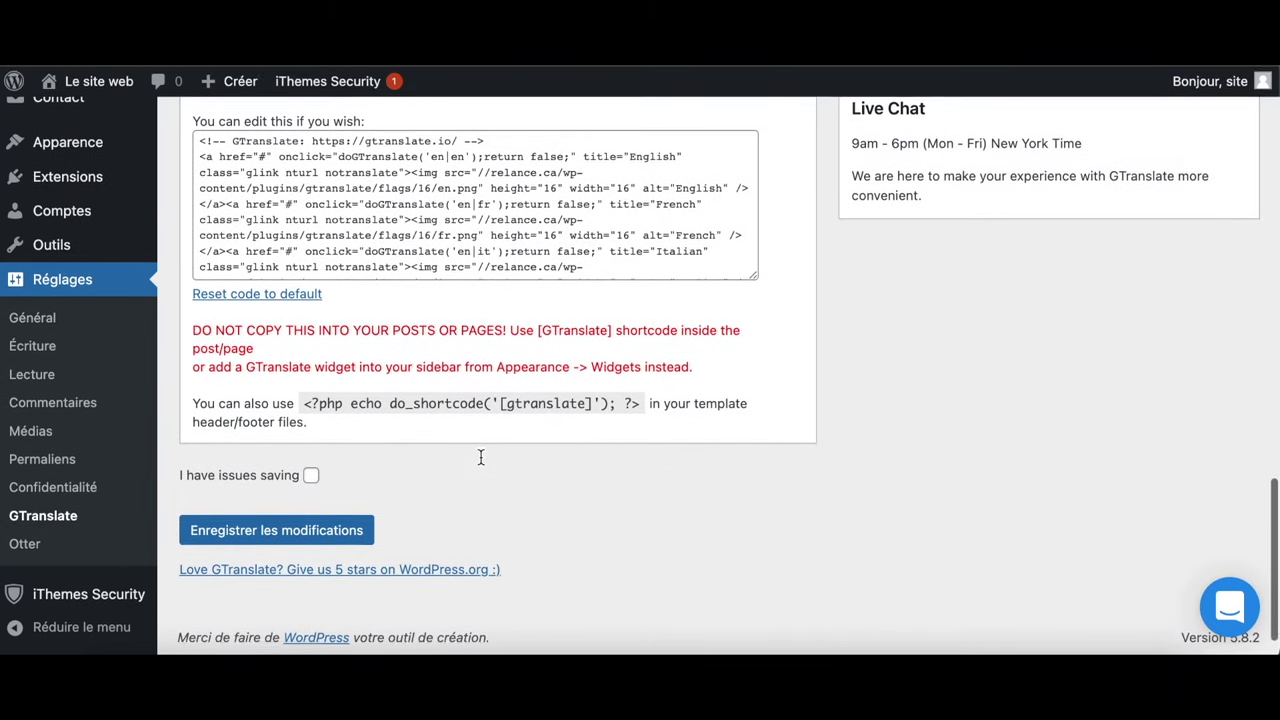
Save the GTranslate settings and open the live site's front page to check the flags
click(263, 532)
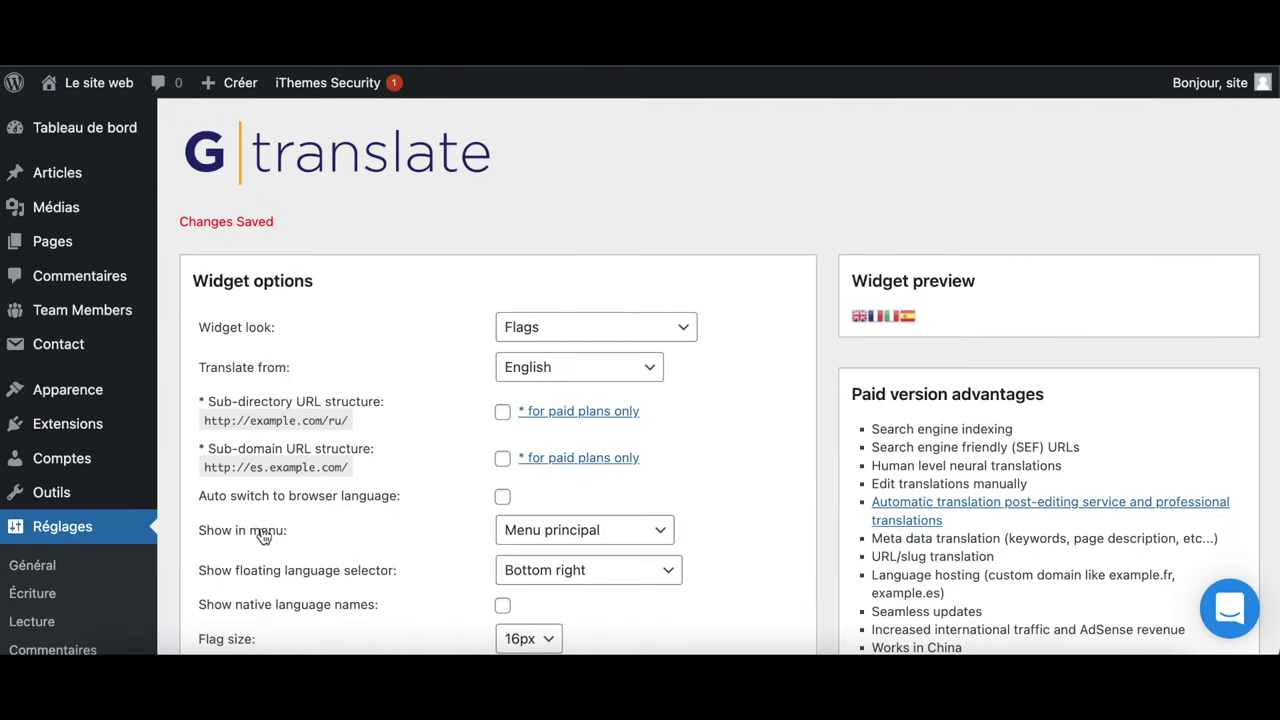
mouse_move(110, 84)
right_click(128, 114)
click(143, 125)
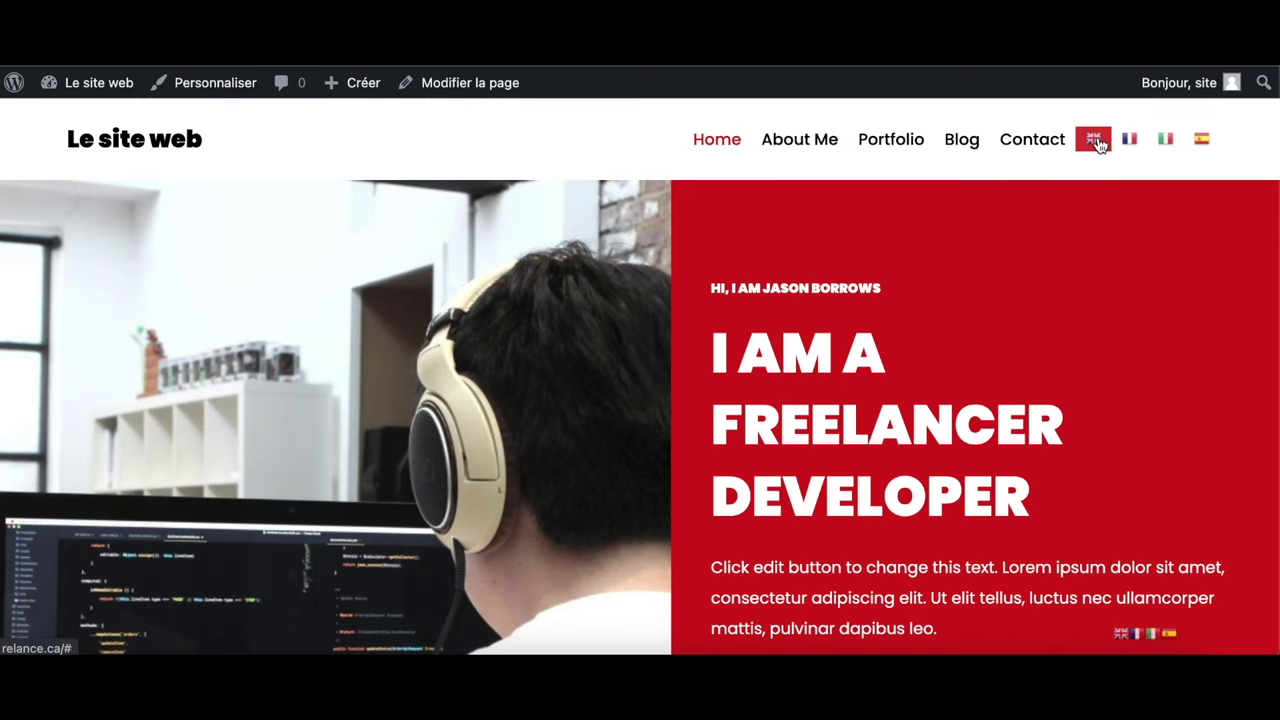
click(1172, 142)
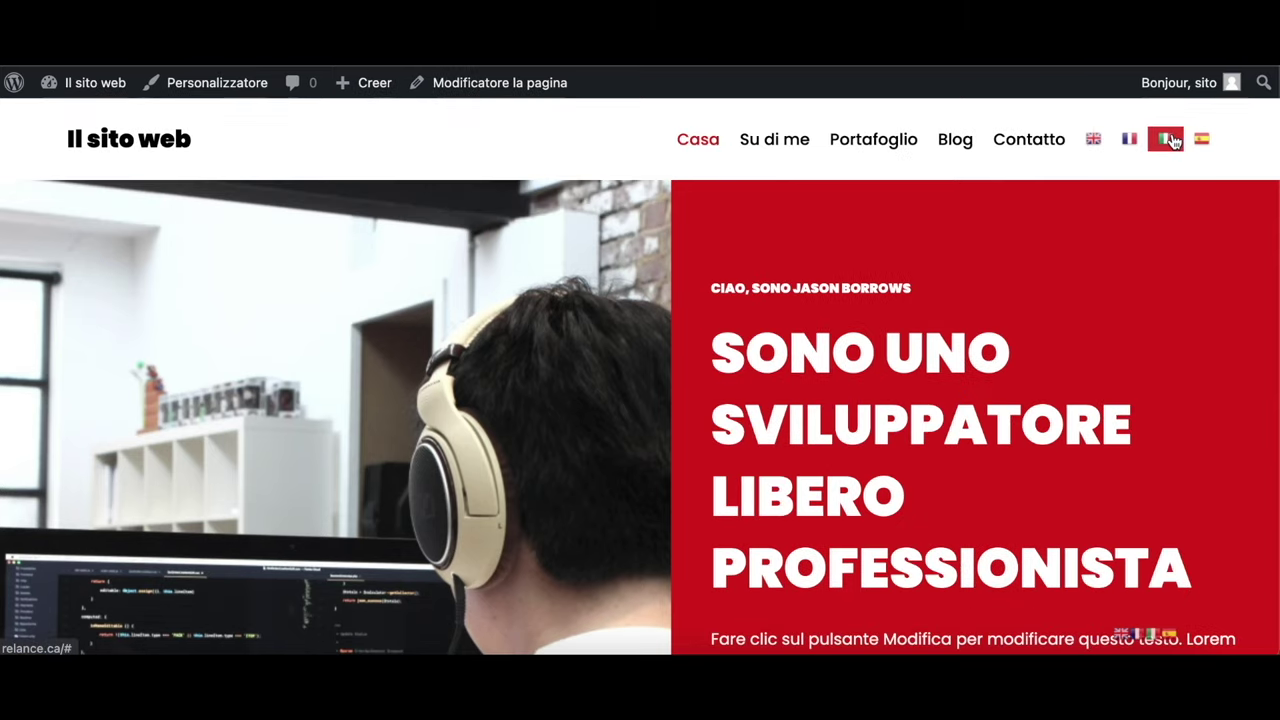
scroll(1053, 366, down, 4)
scroll(1053, 366, down, 20)
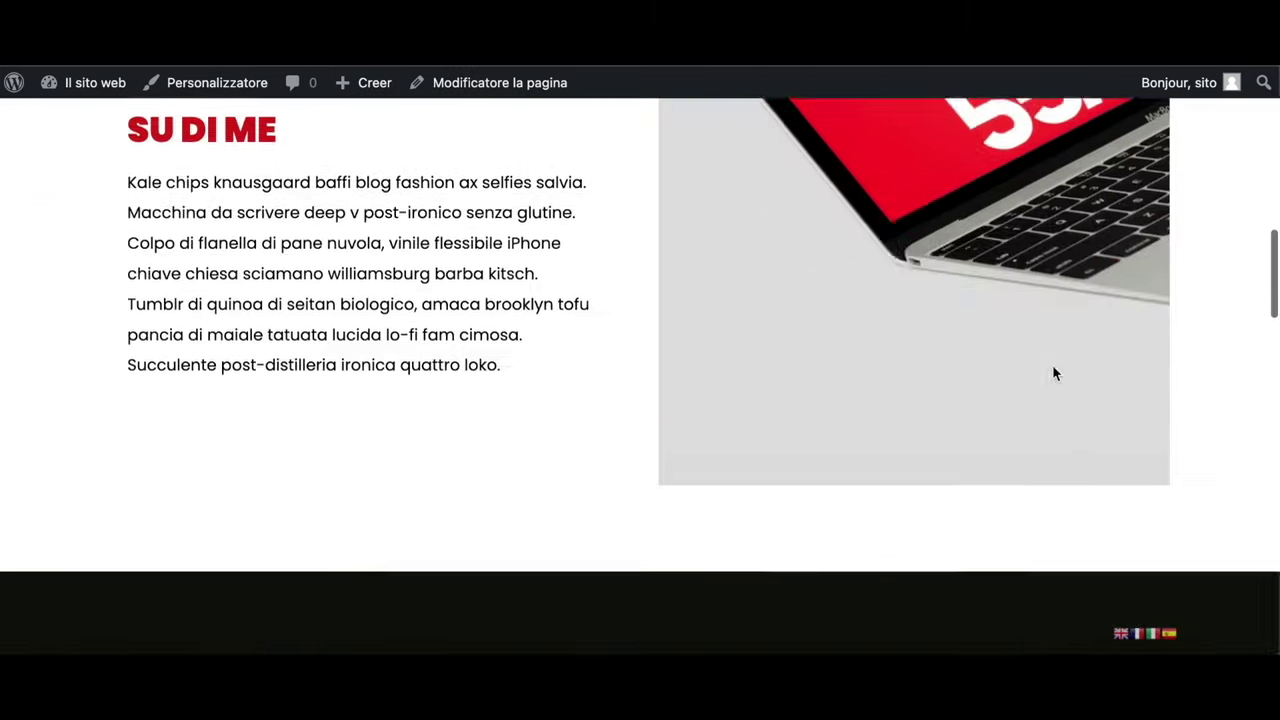
scroll(1053, 367, down, 8)
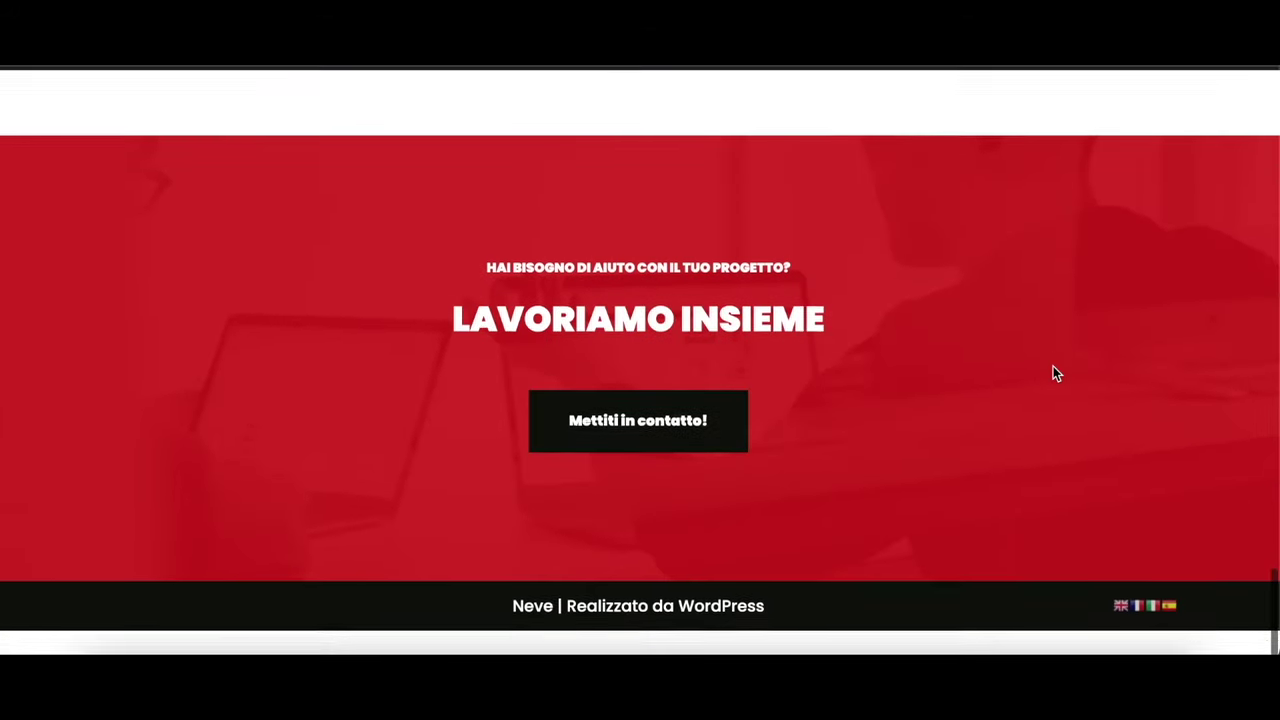
scroll(1053, 367, up, 20)
click(1201, 140)
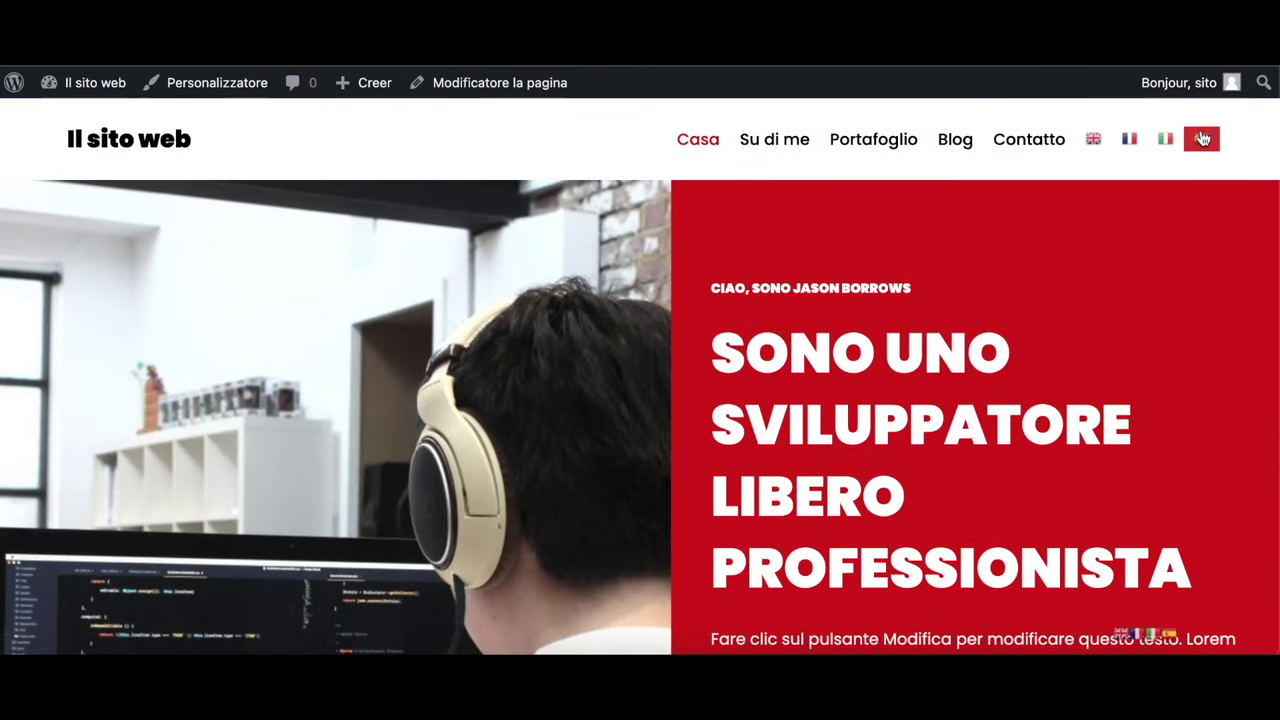
scroll(1068, 545, down, 2)
scroll(1068, 545, down, 8)
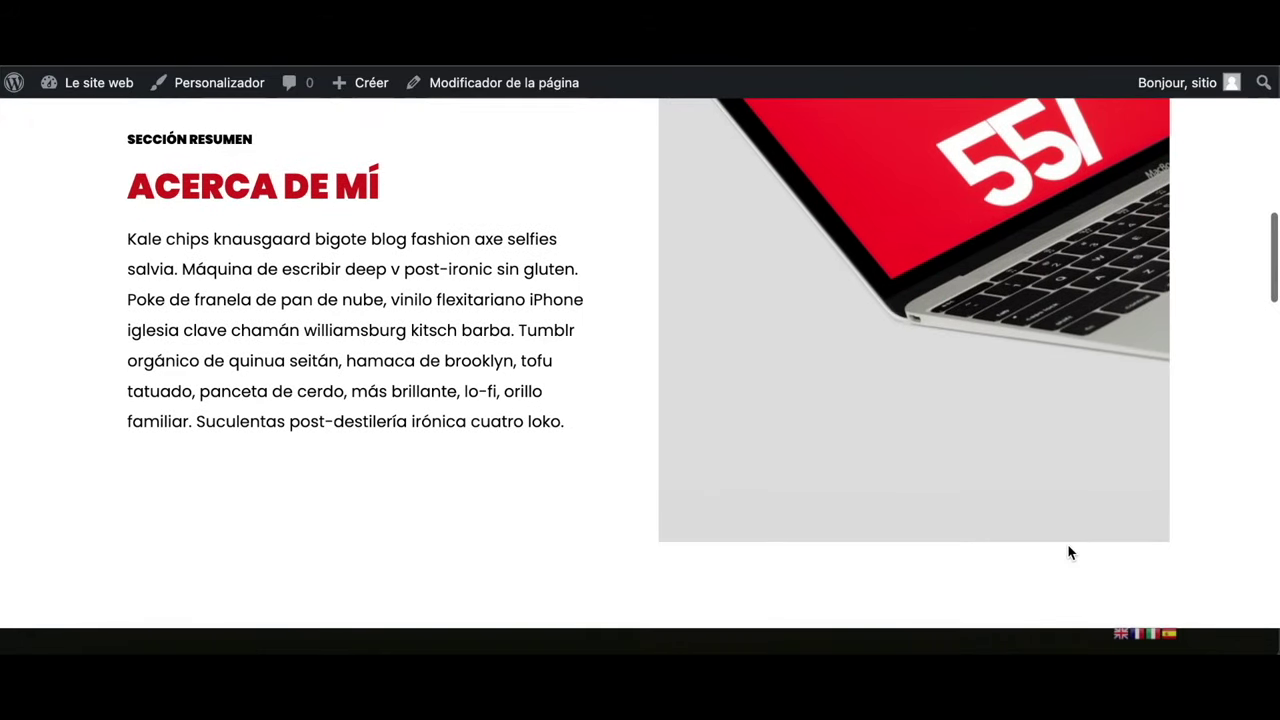
scroll(1068, 546, down, 5)
scroll(1068, 545, down, 10)
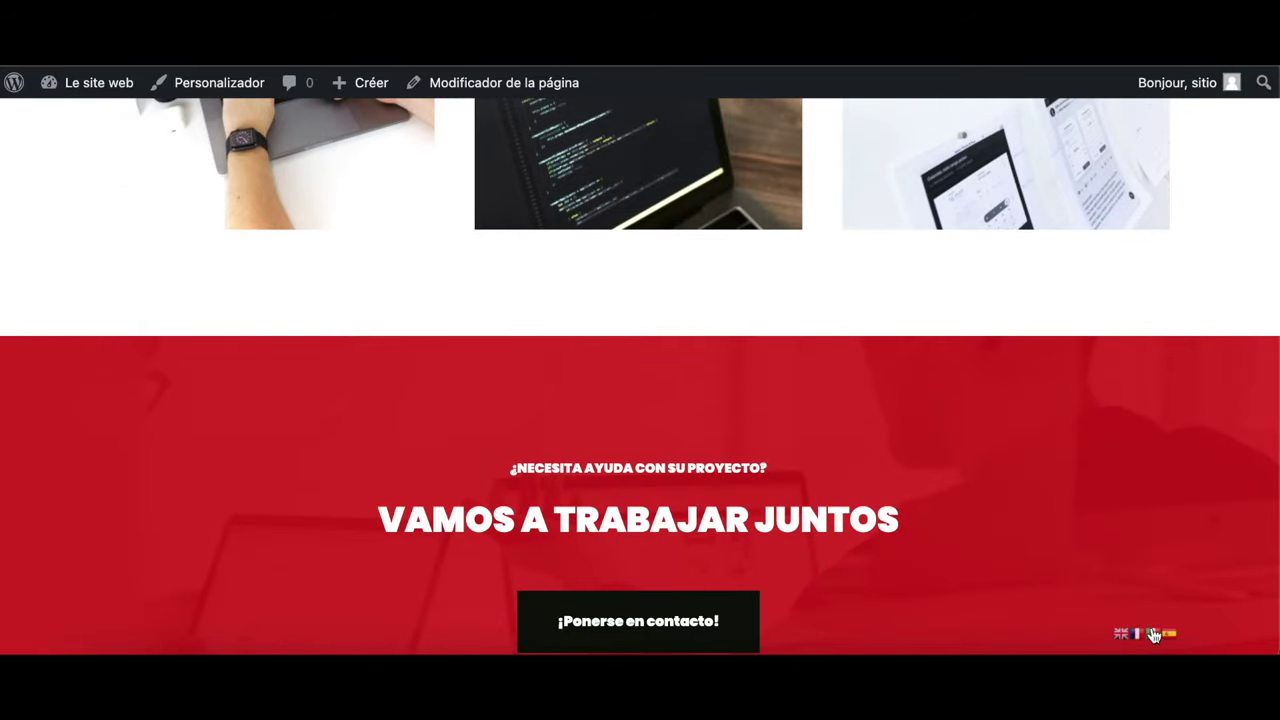
click(1153, 634)
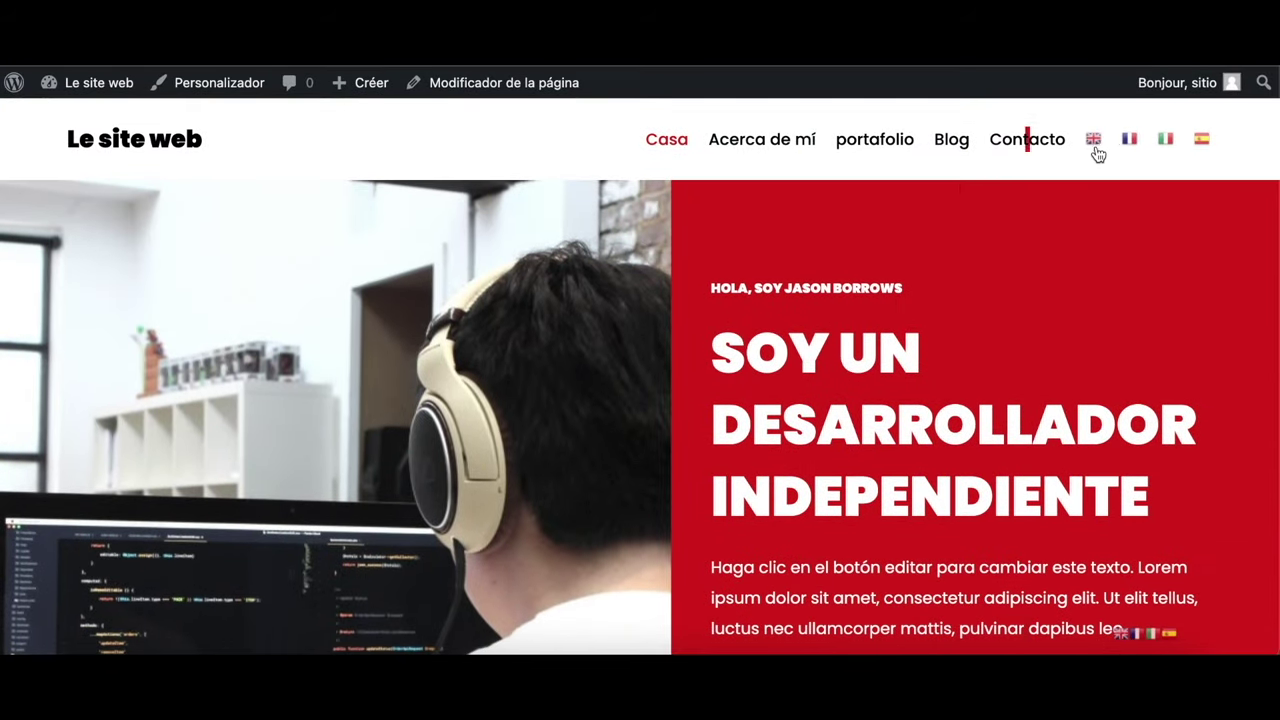
click(1094, 145)
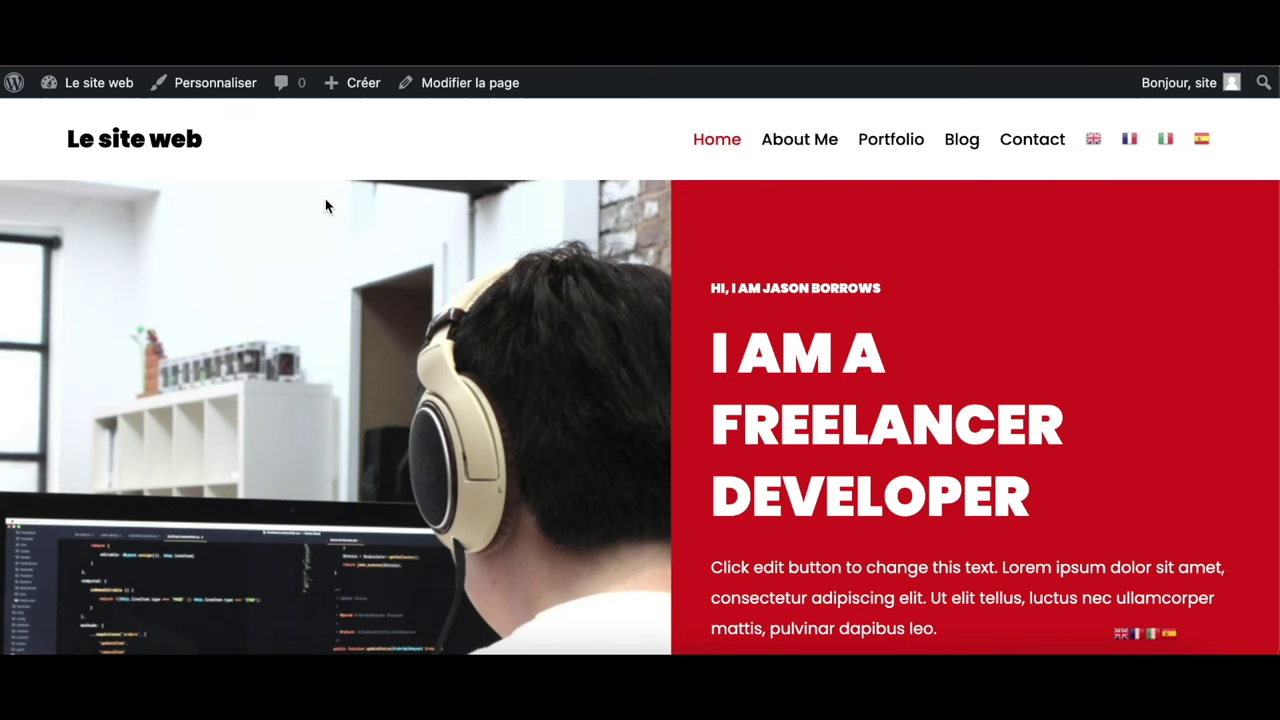
scroll(325, 205, down, 1)
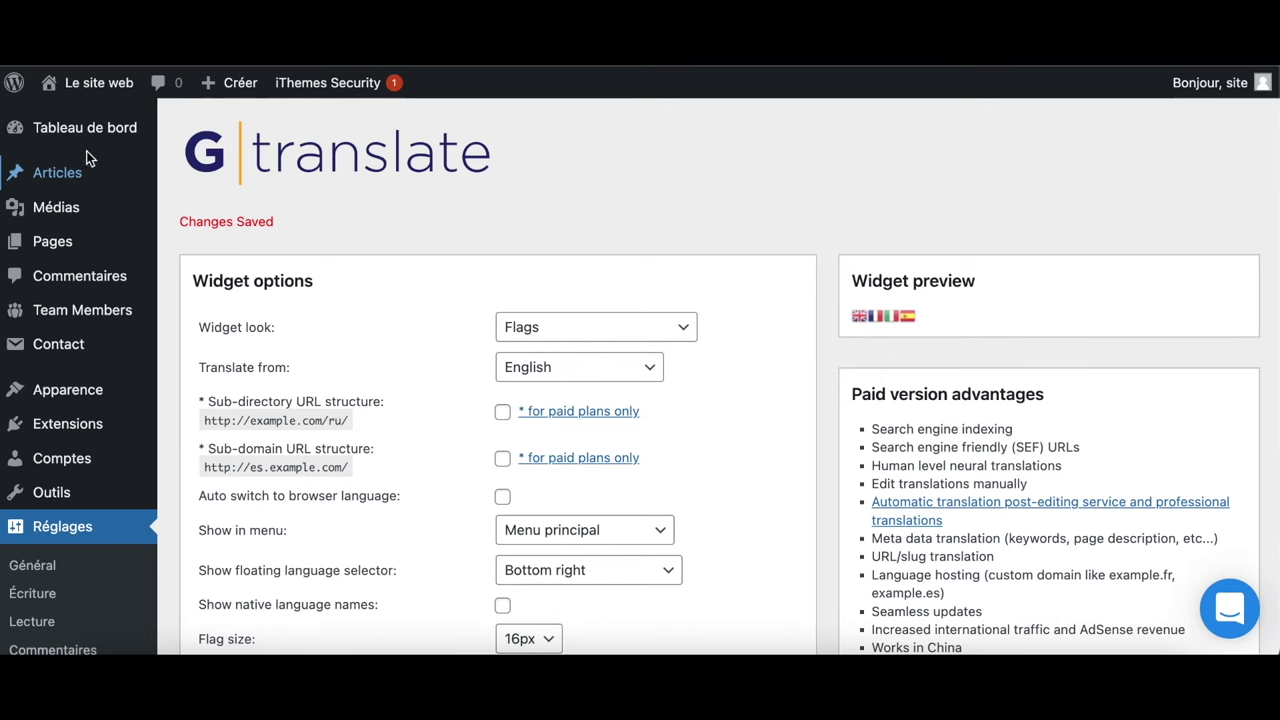
From the dashboard, go to Pages > Toutes les pages and open the Home page
click(92, 134)
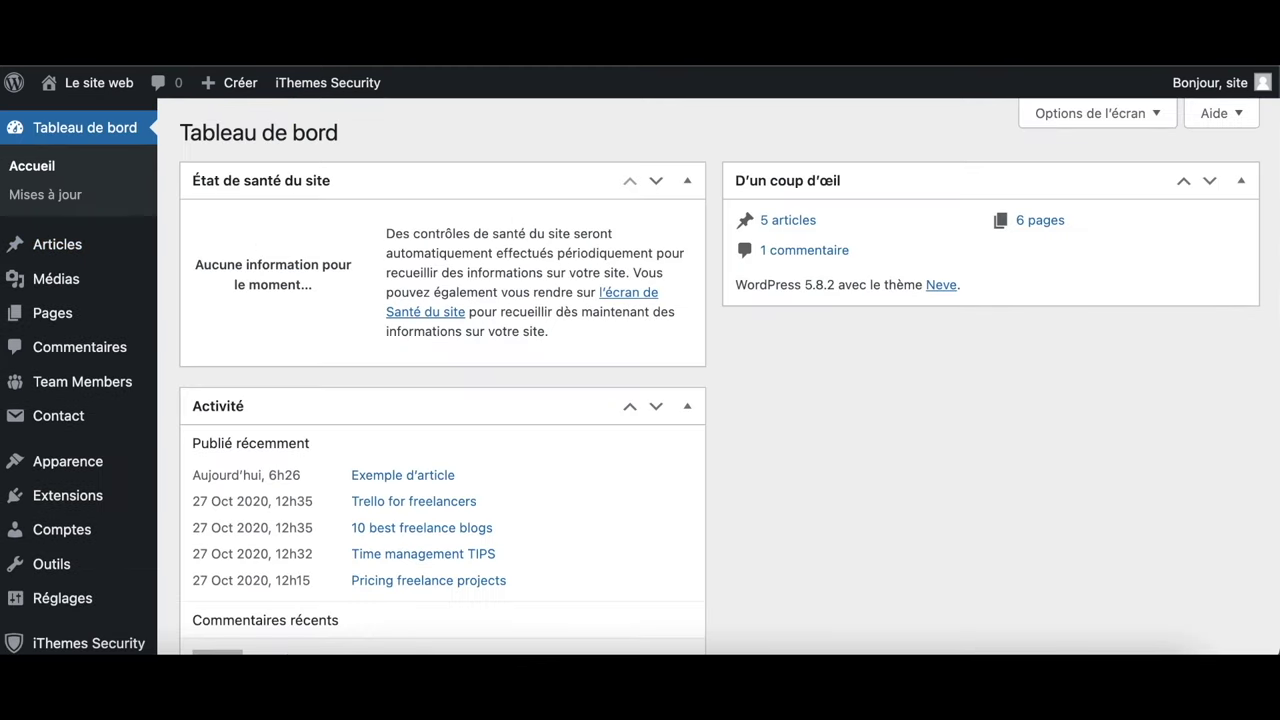
click(52, 313)
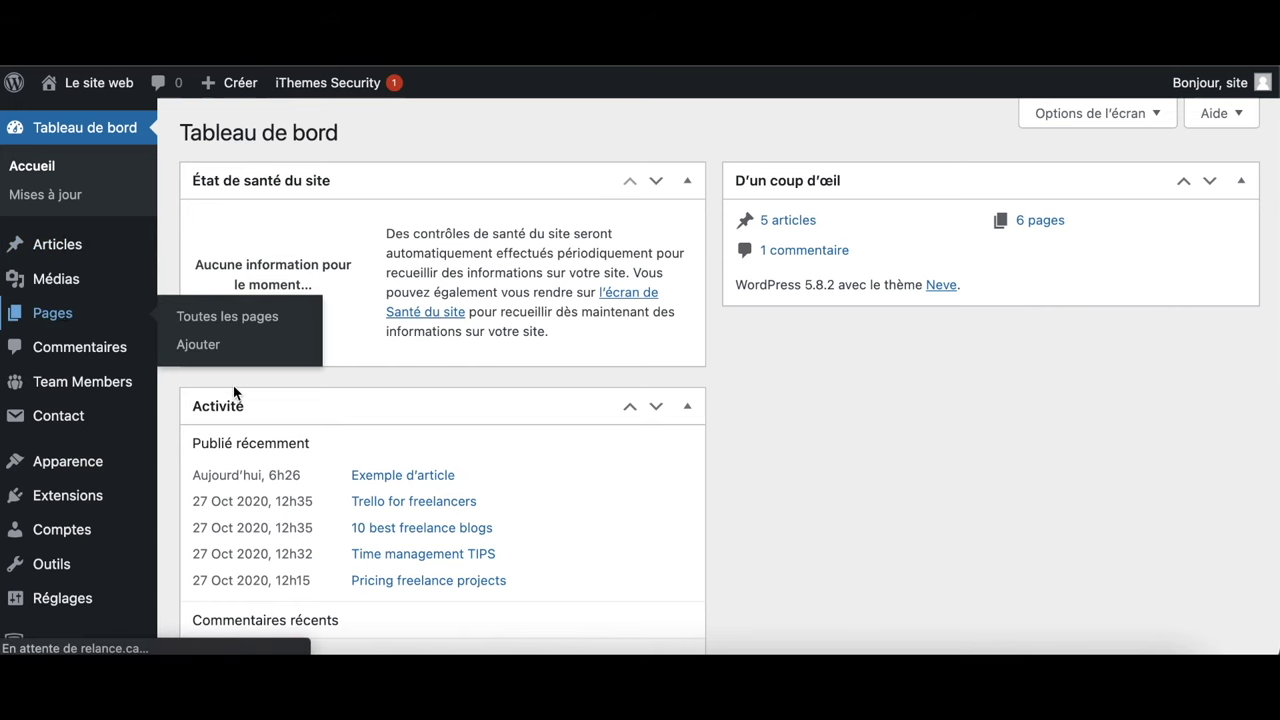
scroll(280, 451, down, 4)
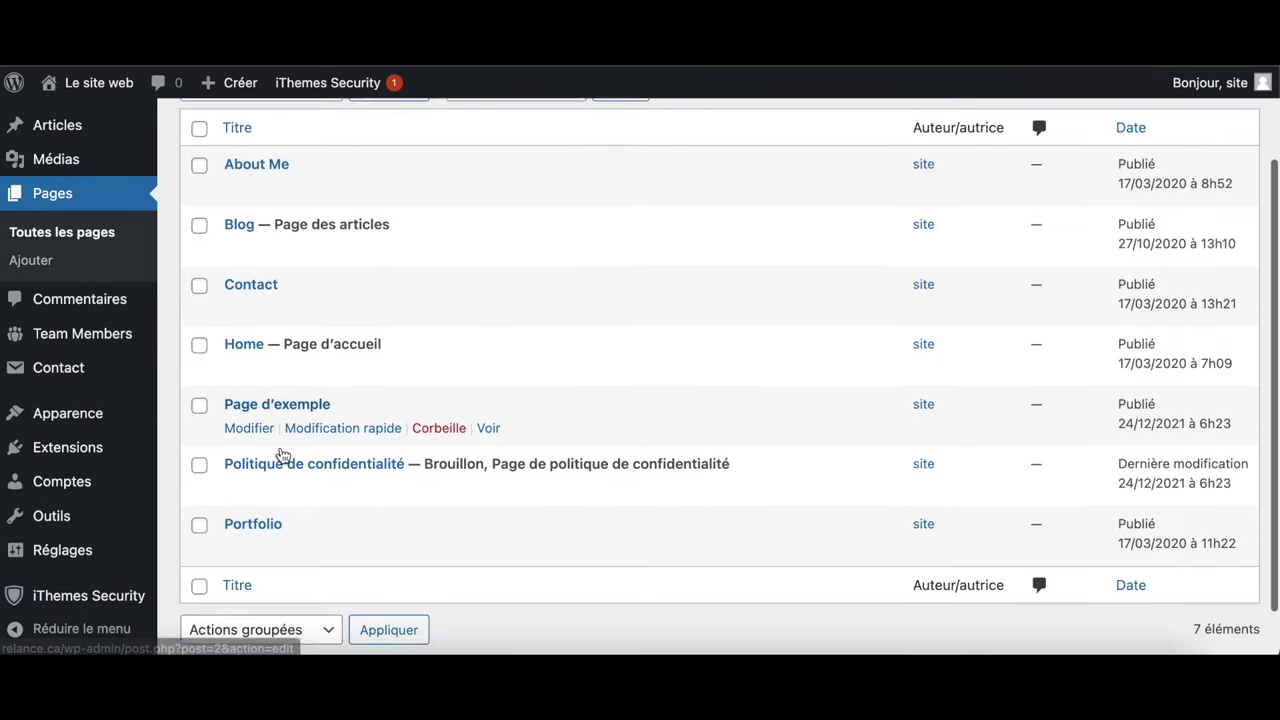
click(246, 286)
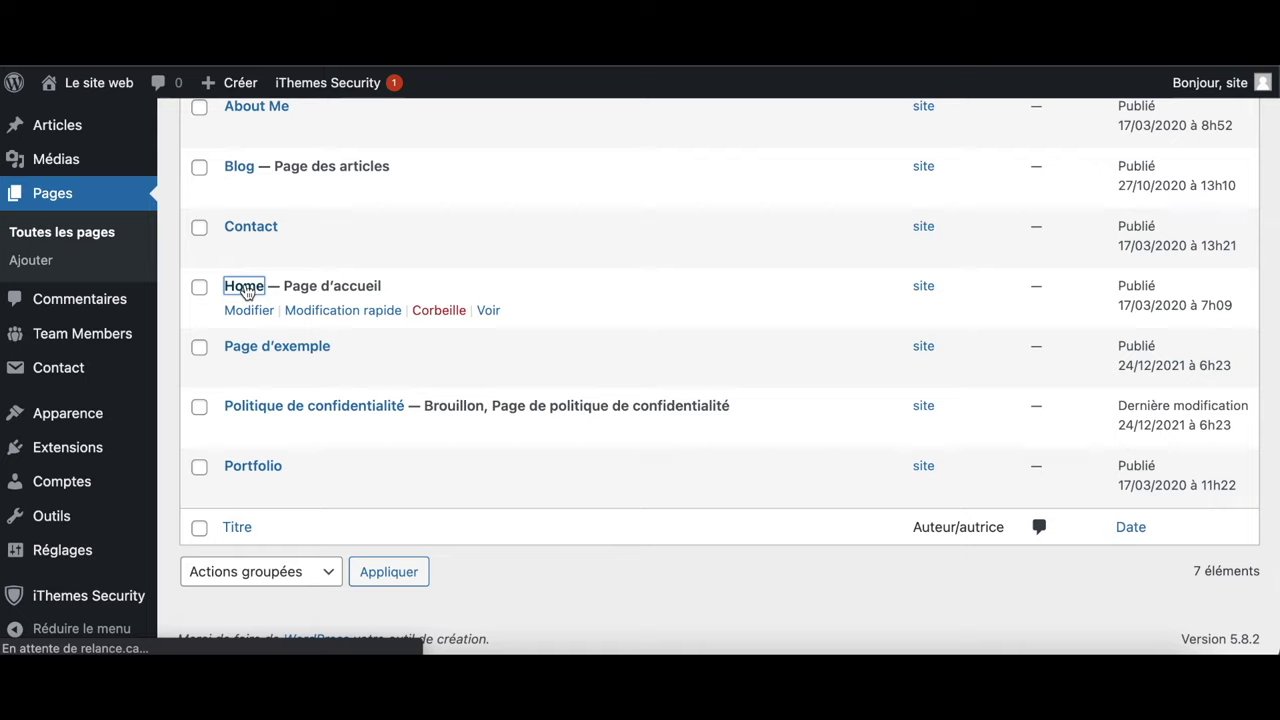